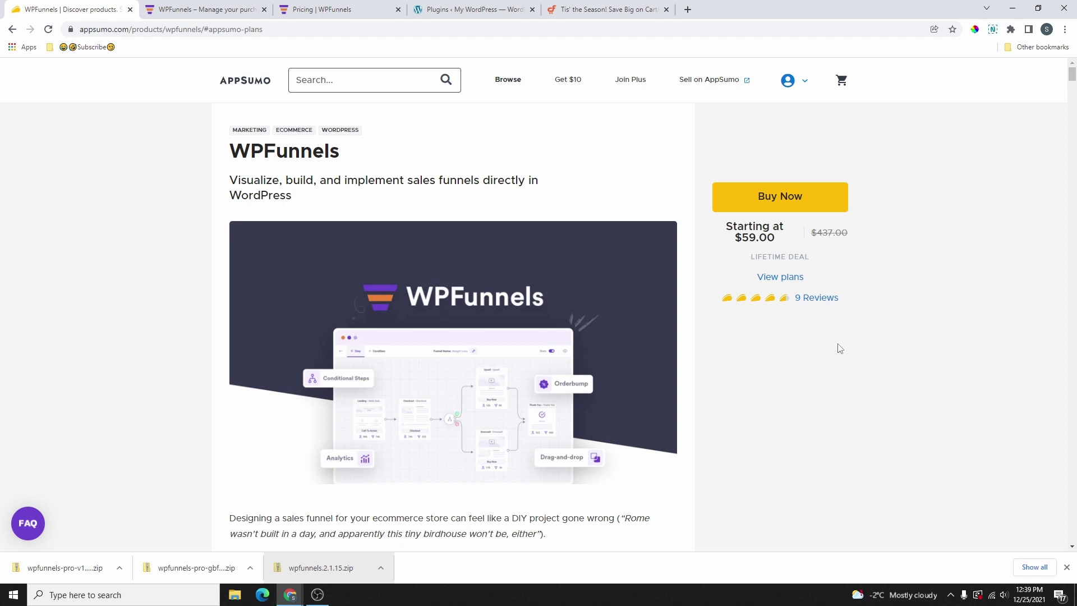
Step: Examine the deal terms and the features included in all plans for the WPFunnels deal on AppSumo
{"action": "left_click", "coordinate": [781, 280]}
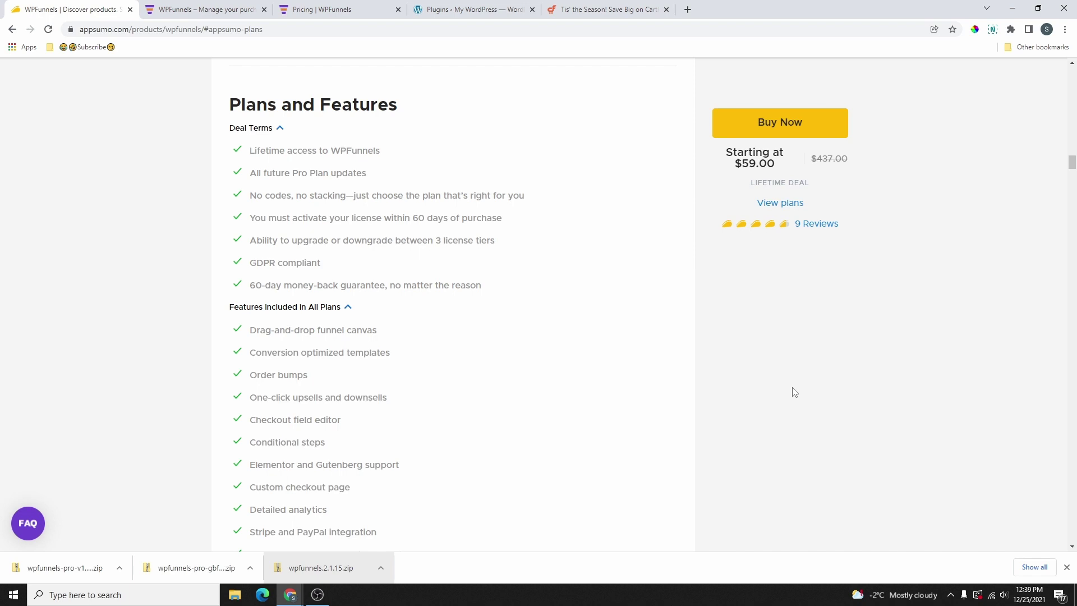
{"action": "scroll", "coordinate": [637, 344], "scroll_direction": "up", "scroll_amount": 1}
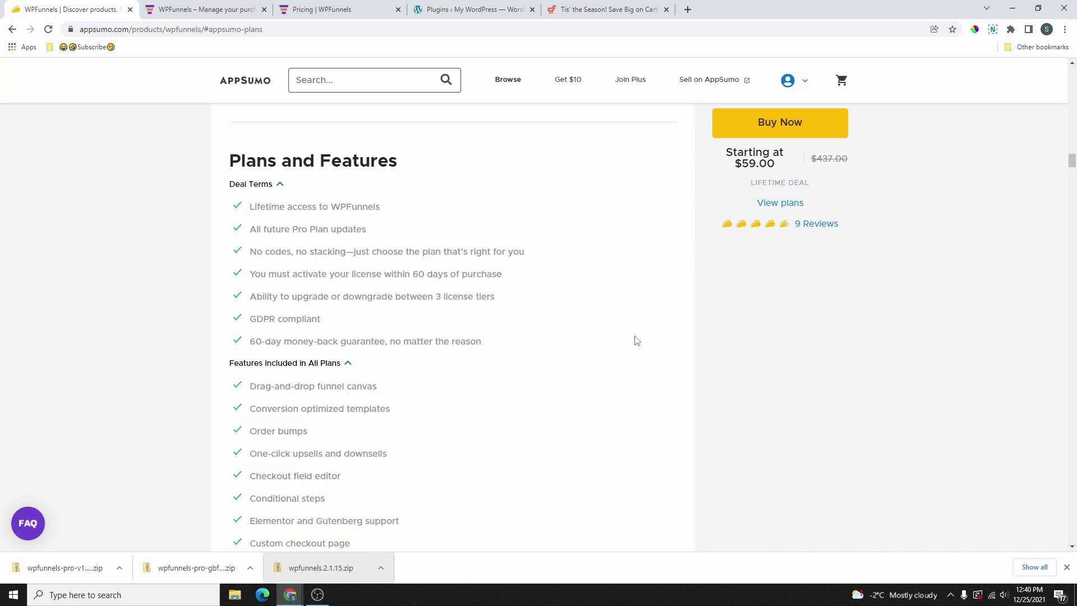
{"action": "scroll", "coordinate": [621, 323], "scroll_direction": "down", "scroll_amount": 1}
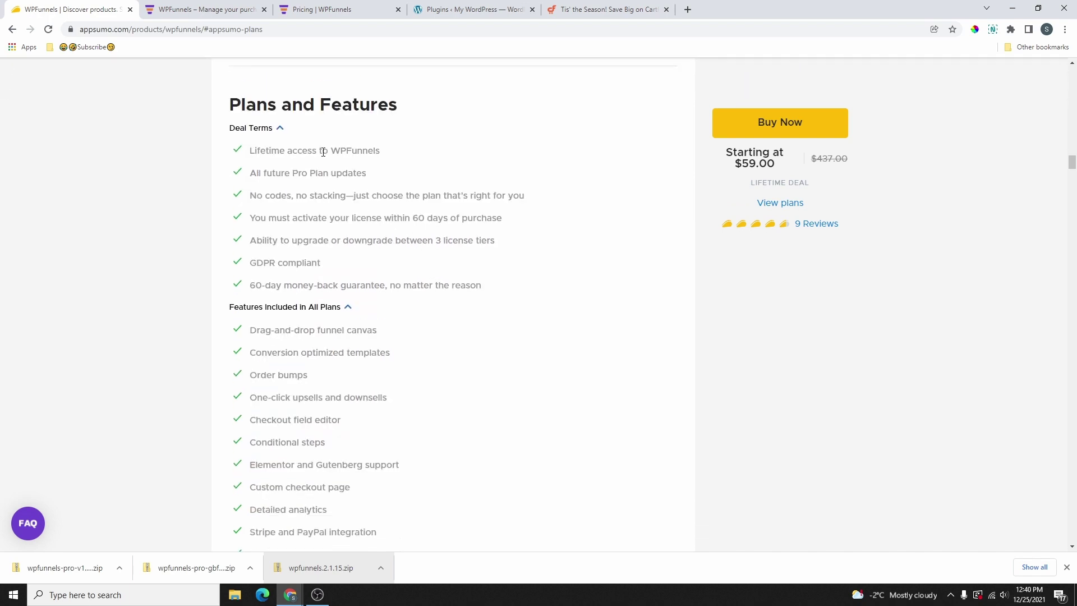
{"action": "left_click_drag", "start_coordinate": [324, 150], "coordinate": [418, 550]}
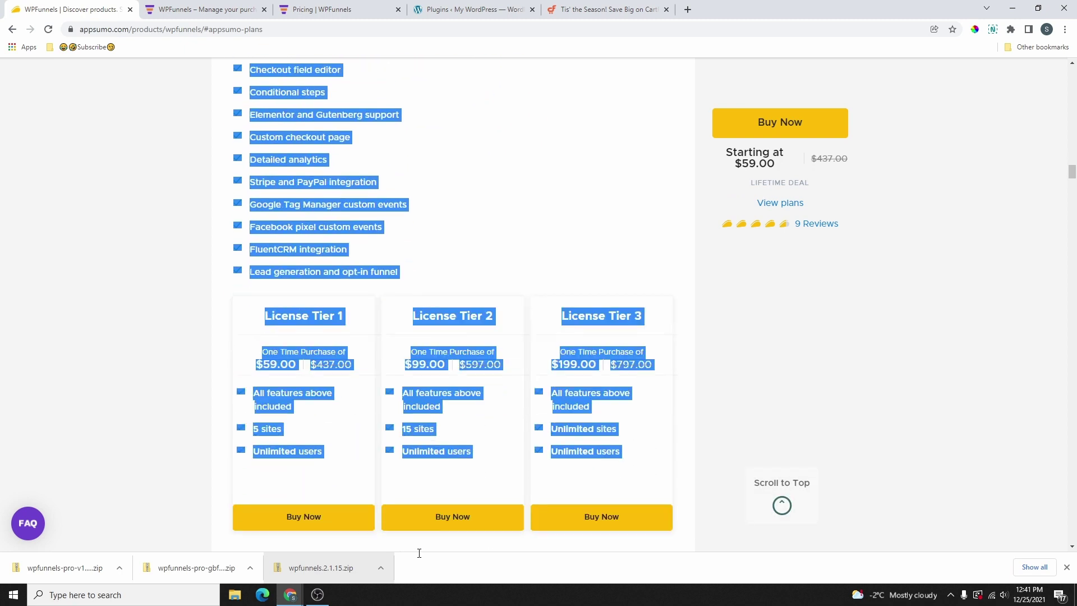
{"action": "left_click", "coordinate": [487, 415]}
{"action": "scroll", "coordinate": [478, 339], "scroll_direction": "down", "scroll_amount": 1}
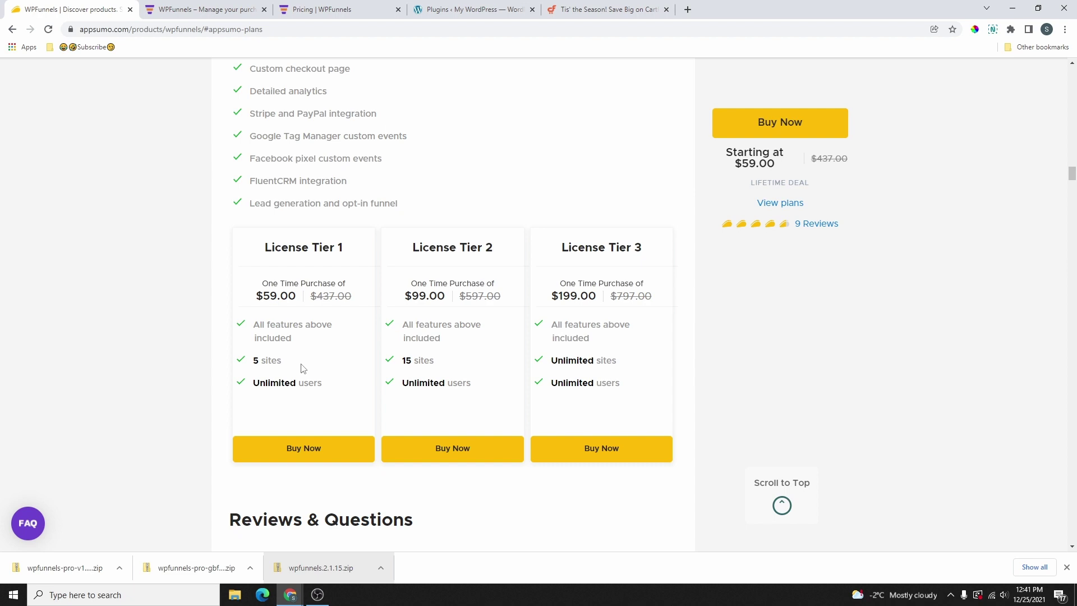
Step: Compare the site allowances of License Tiers 1, 2 and 3, and review the list of included features
{"action": "left_click_drag", "start_coordinate": [301, 372], "coordinate": [247, 371]}
{"action": "left_click_drag", "start_coordinate": [441, 364], "coordinate": [403, 362]}
{"action": "mouse_move", "coordinate": [447, 378]}
{"action": "left_mouse_down"}
{"action": "mouse_move", "coordinate": [397, 375]}
{"action": "mouse_move", "coordinate": [441, 365]}
{"action": "left_mouse_up"}
{"action": "left_click", "coordinate": [600, 378]}
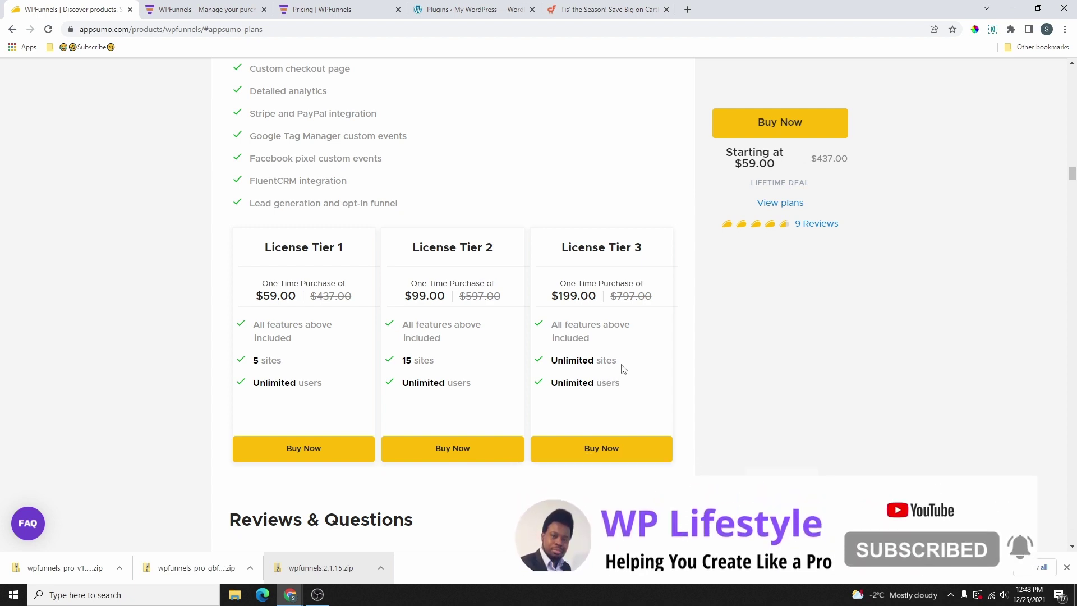
{"action": "left_click_drag", "start_coordinate": [612, 363], "coordinate": [554, 364]}
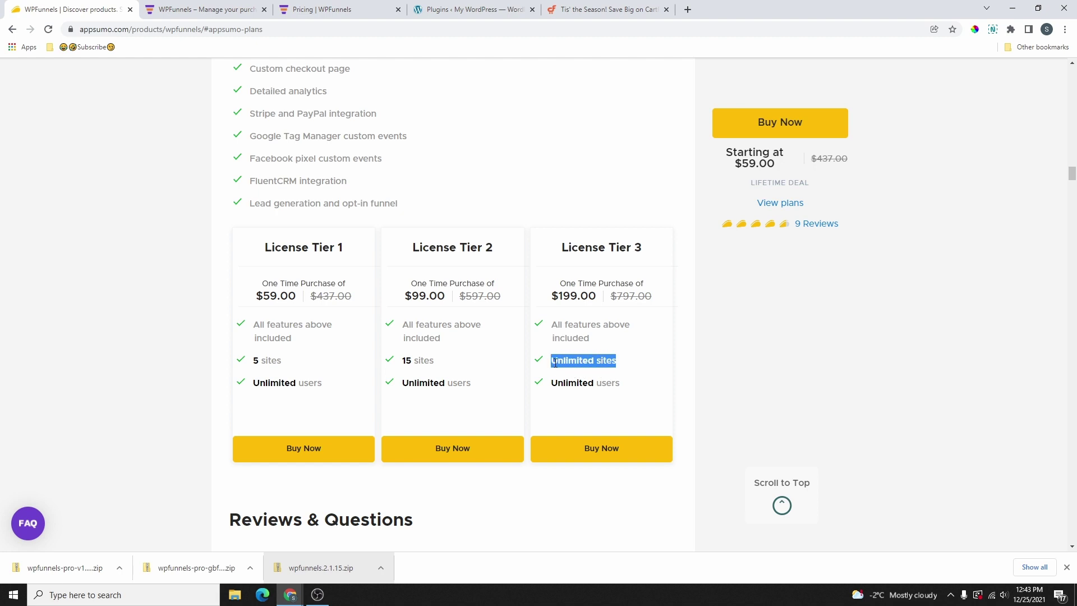
{"action": "scroll", "coordinate": [566, 371], "scroll_direction": "up", "scroll_amount": 5}
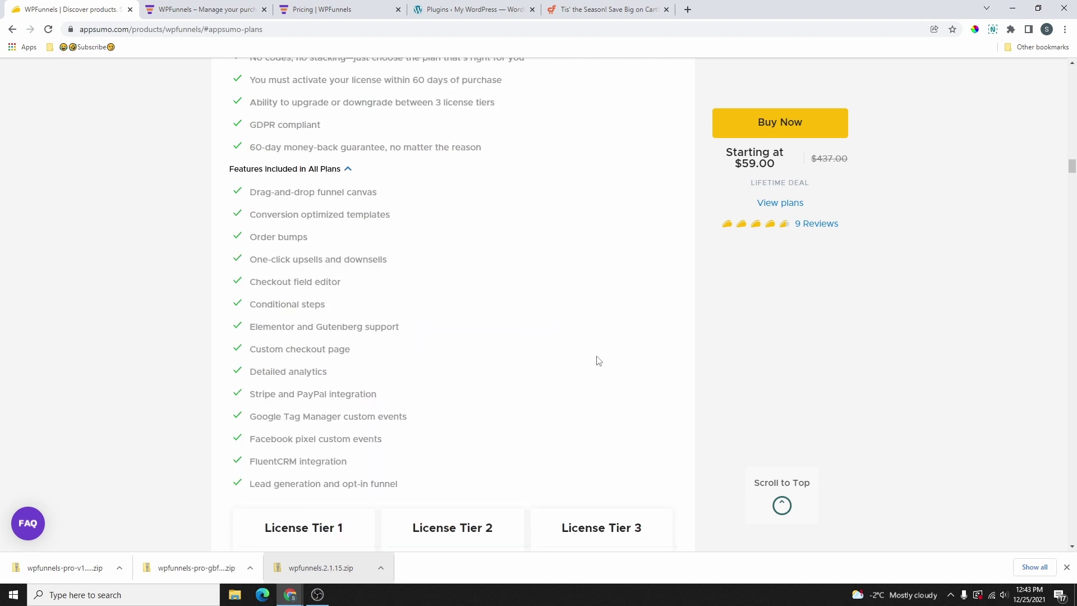
{"action": "scroll", "coordinate": [598, 360], "scroll_direction": "up", "scroll_amount": 3}
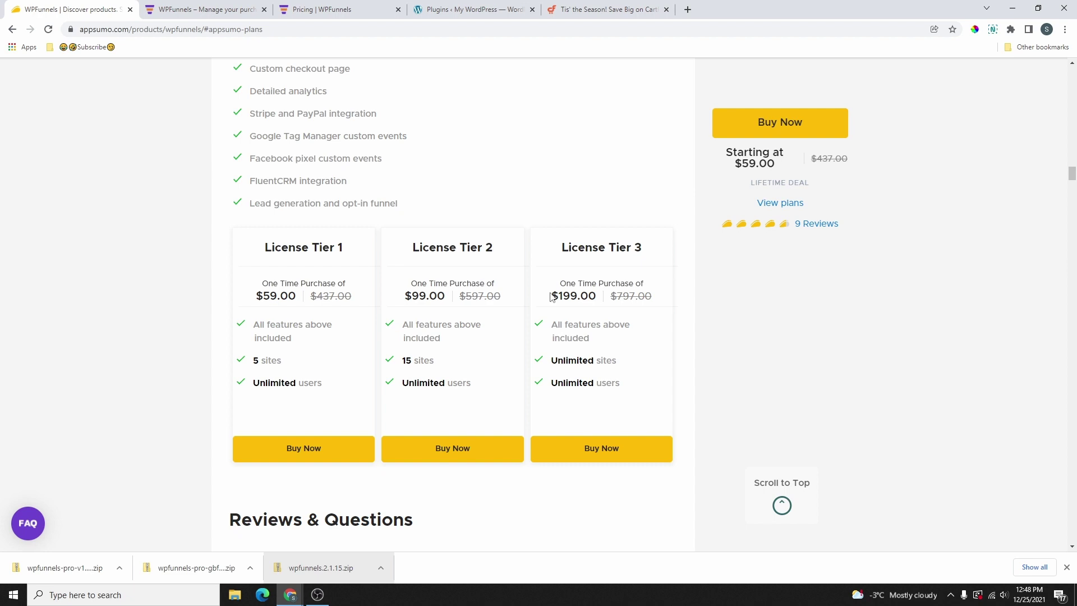
Step: Examine the Small, Medium and Large plans on the getwpfunnels.com pricing page, comparing annual and lifetime billing
{"action": "left_click", "coordinate": [337, 11]}
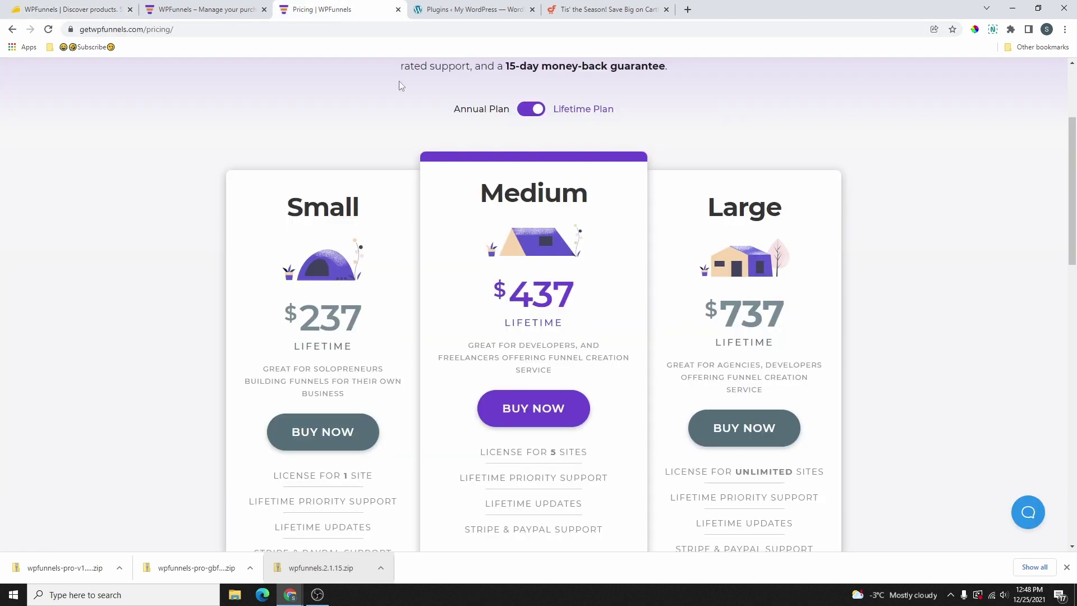
{"action": "scroll", "coordinate": [589, 364], "scroll_direction": "down", "scroll_amount": 5}
{"action": "scroll", "coordinate": [590, 363], "scroll_direction": "up", "scroll_amount": 6}
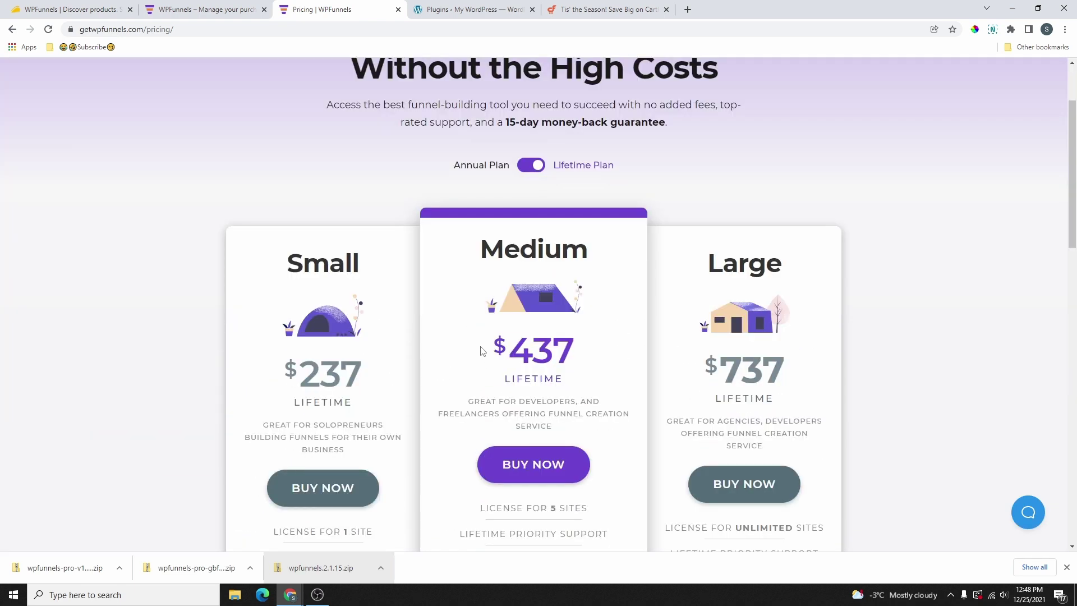
{"action": "scroll", "coordinate": [399, 342], "scroll_direction": "down", "scroll_amount": 1}
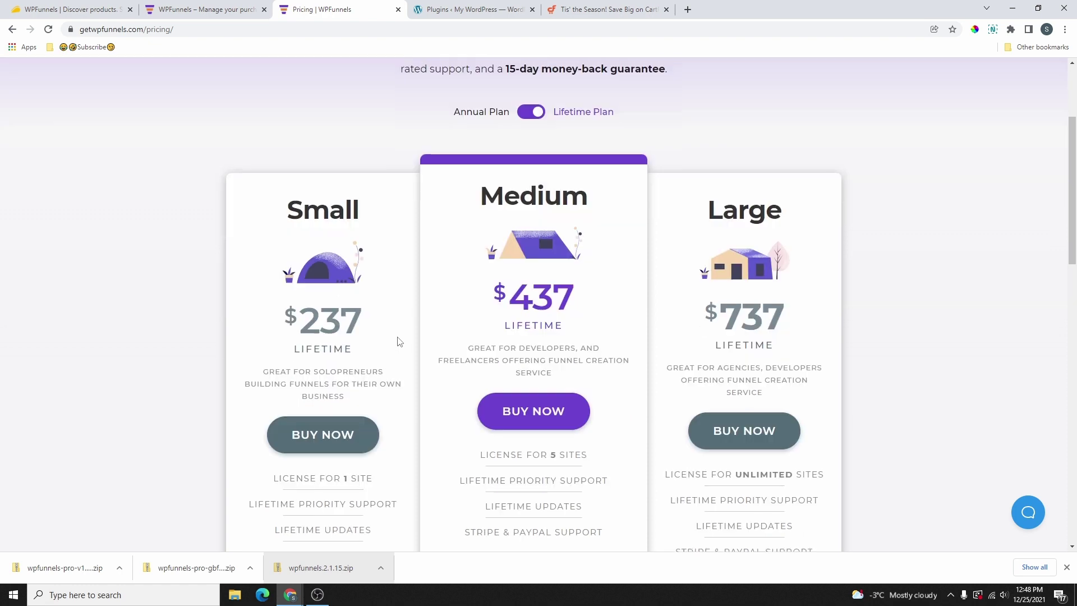
{"action": "scroll", "coordinate": [400, 340], "scroll_direction": "up", "scroll_amount": 1}
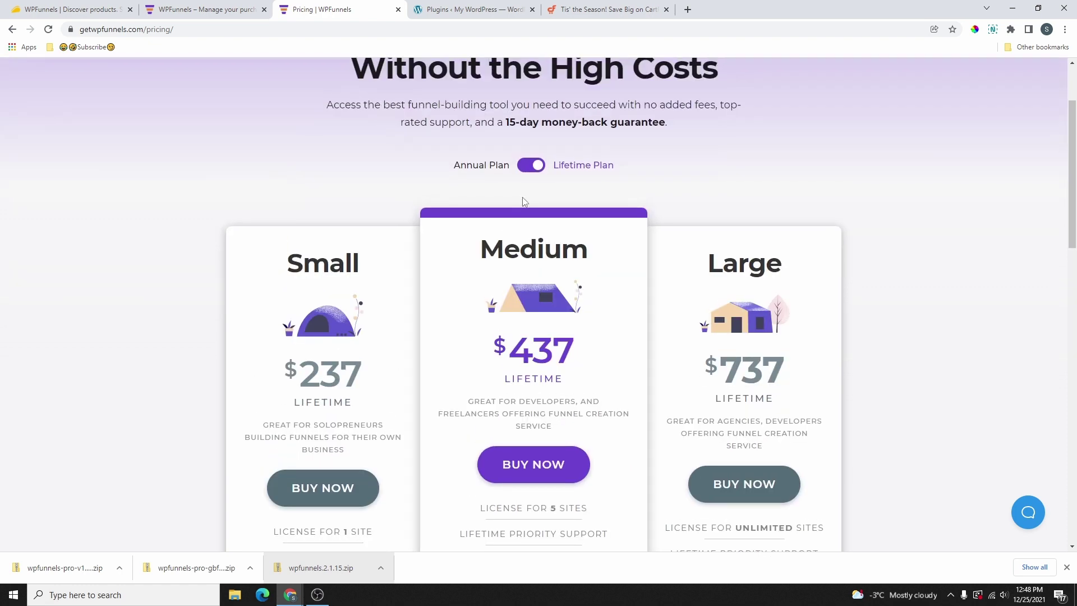
{"action": "left_click", "coordinate": [533, 166]}
{"action": "left_click", "coordinate": [536, 167]}
{"action": "scroll", "coordinate": [432, 212], "scroll_direction": "down", "scroll_amount": 2}
{"action": "scroll", "coordinate": [350, 312], "scroll_direction": "up", "scroll_amount": 2}
{"action": "scroll", "coordinate": [331, 381], "scroll_direction": "down", "scroll_amount": 3}
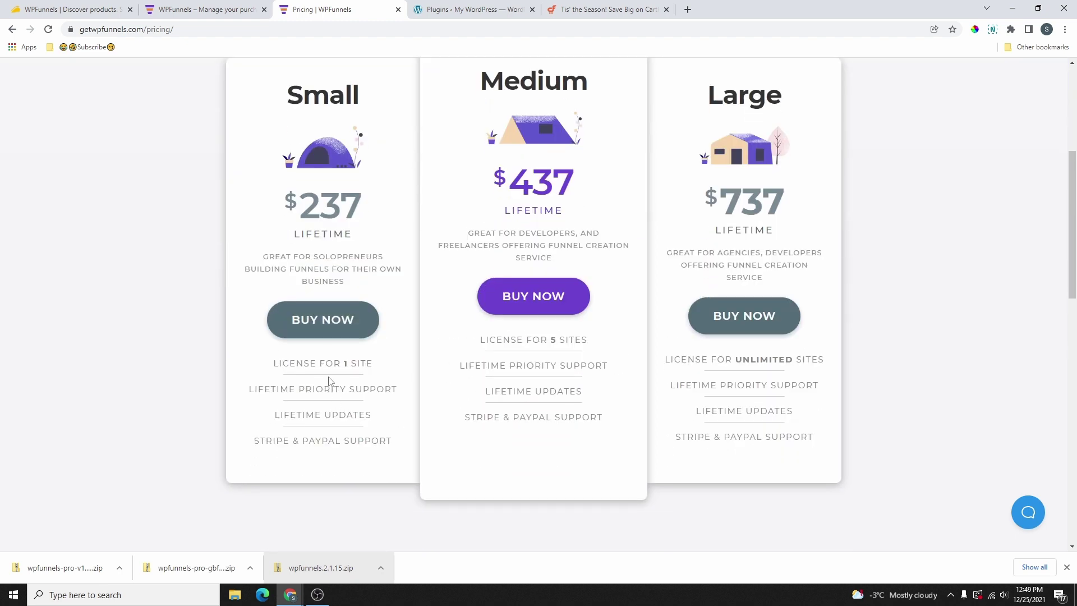
Step: Compare the site licenses of the Small, Medium and Large lifetime plans with the AppSumo License Tier 3 price
{"action": "triple_click", "coordinate": [273, 364]}
{"action": "scroll", "coordinate": [333, 290], "scroll_direction": "up", "scroll_amount": 1}
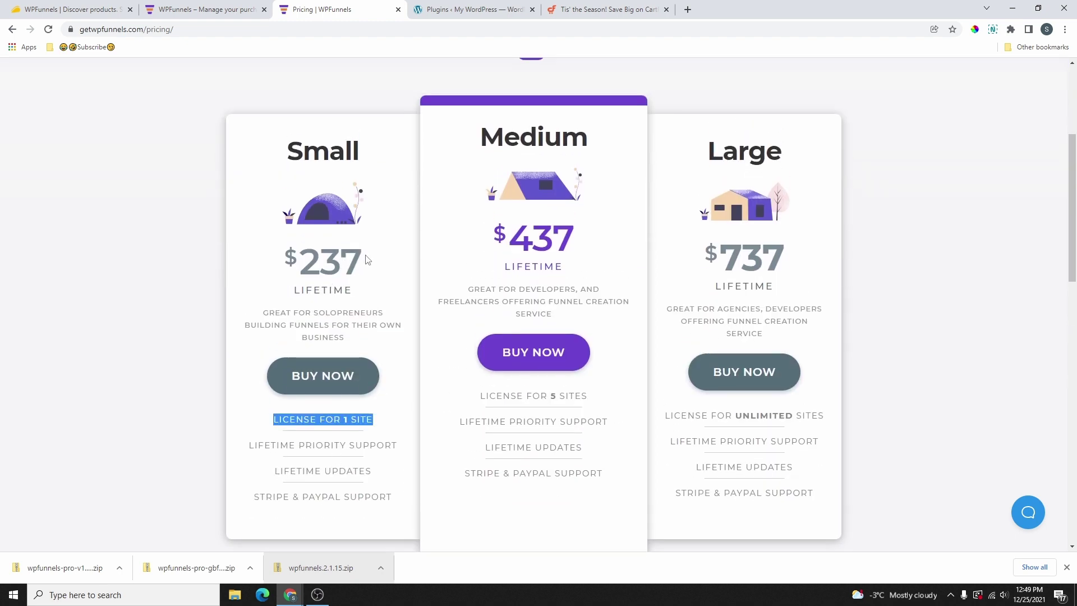
{"action": "left_click_drag", "start_coordinate": [546, 396], "coordinate": [590, 397]}
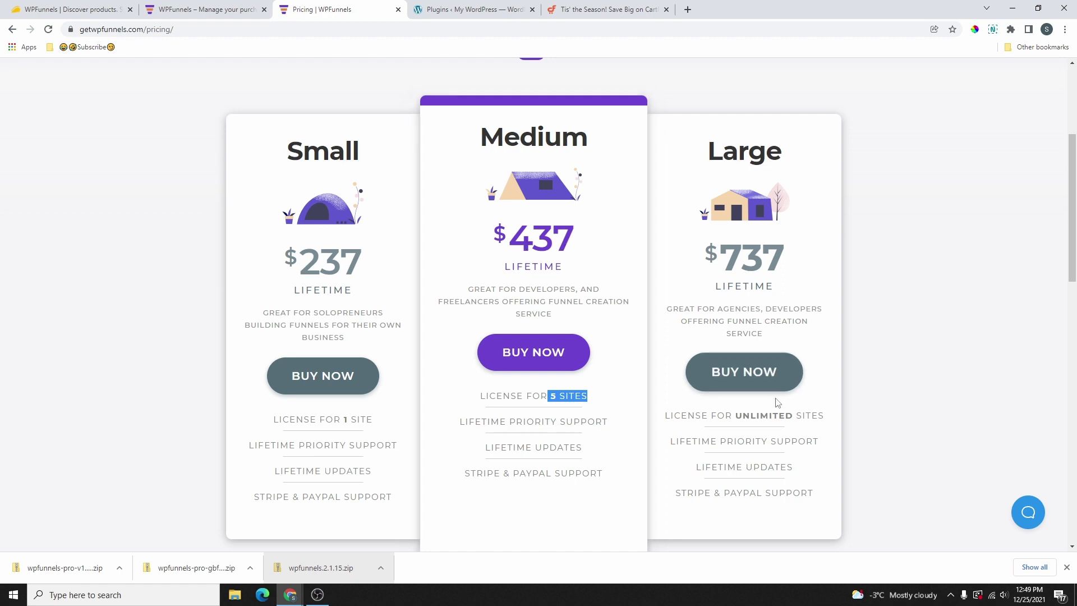
{"action": "left_click_drag", "start_coordinate": [734, 416], "coordinate": [829, 422]}
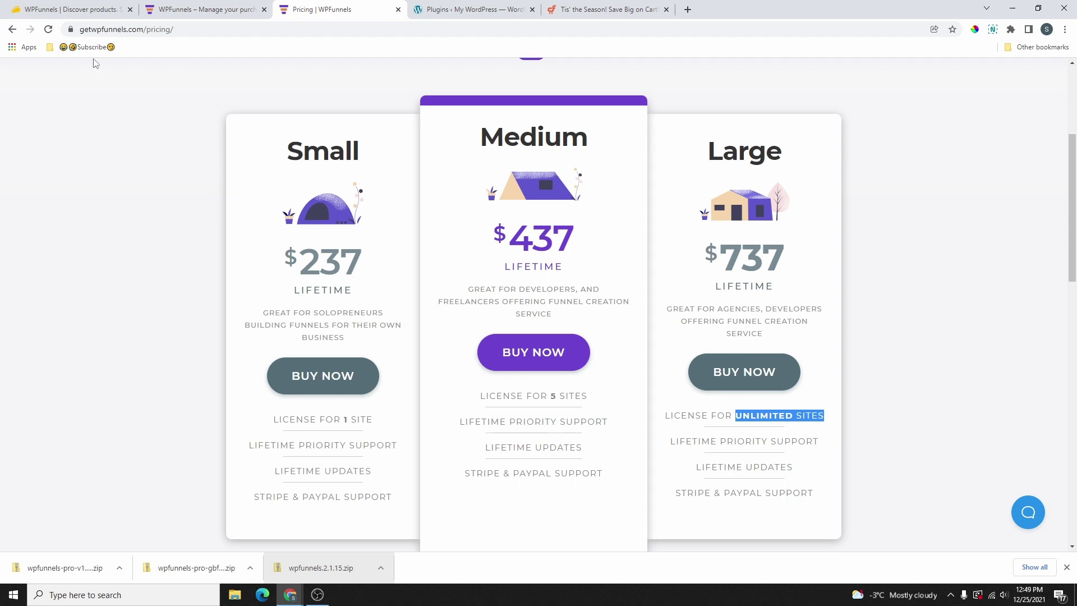
{"action": "left_click", "coordinate": [76, 9]}
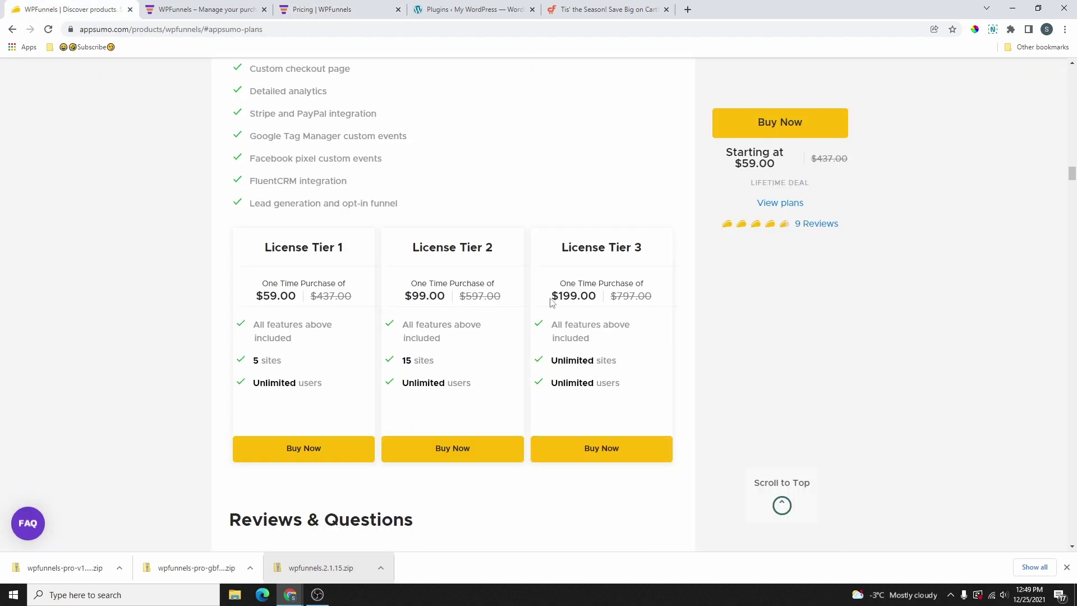
{"action": "left_click_drag", "start_coordinate": [549, 296], "coordinate": [593, 296]}
Step: Examine the price and website limit of the Lifetime License on the CartFlows pricing page
{"action": "left_click", "coordinate": [599, 9]}
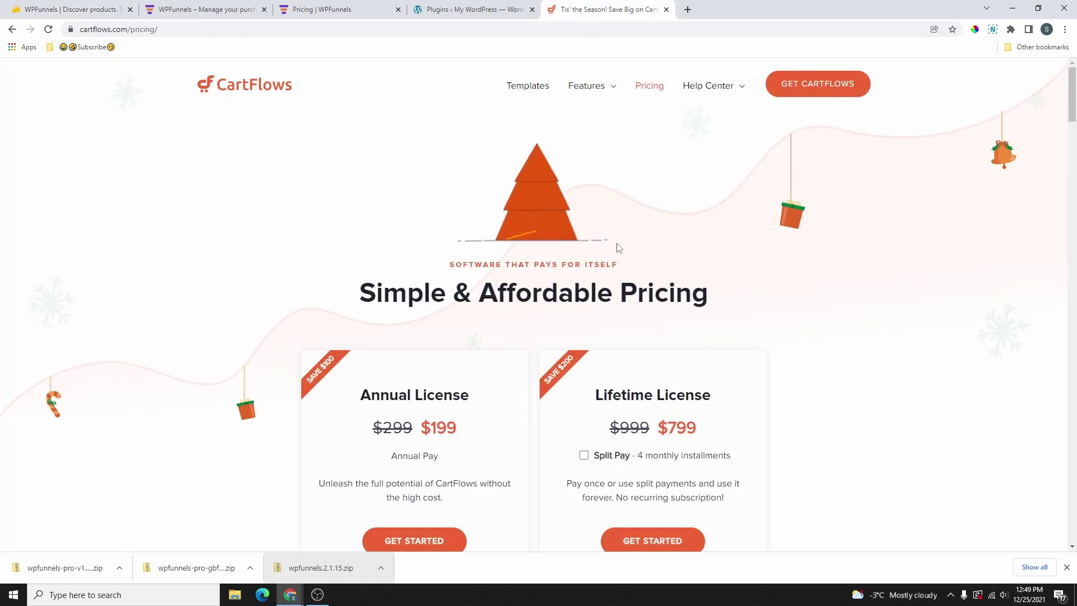
{"action": "scroll", "coordinate": [616, 247], "scroll_direction": "down", "scroll_amount": 4}
{"action": "left_click_drag", "start_coordinate": [596, 170], "coordinate": [722, 172]}
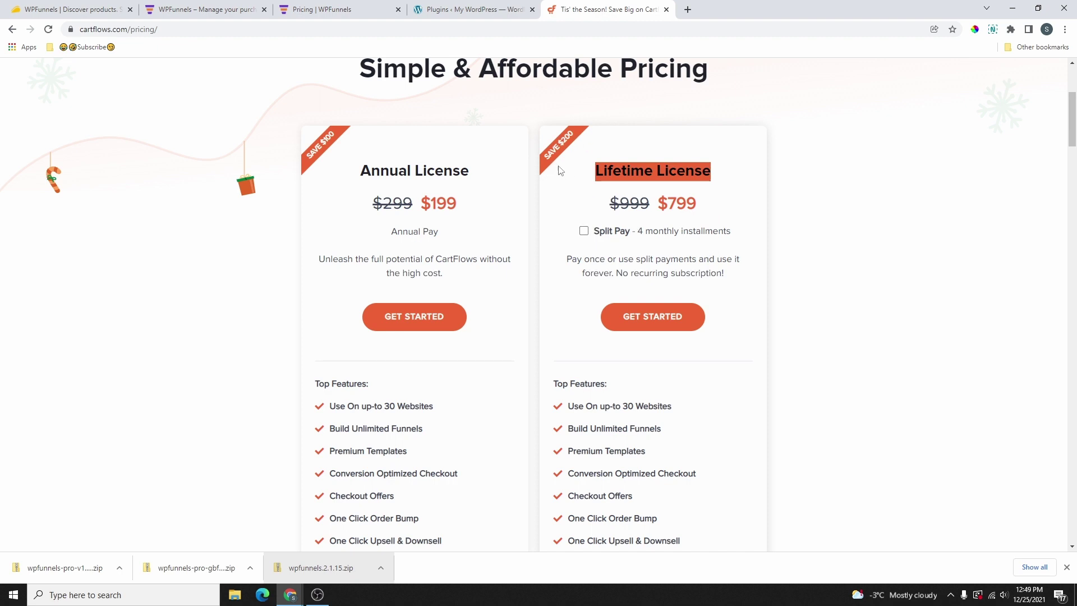
{"action": "scroll", "coordinate": [697, 216], "scroll_direction": "down", "scroll_amount": 1}
{"action": "left_click_drag", "start_coordinate": [609, 147], "coordinate": [652, 151]}
{"action": "left_click", "coordinate": [639, 174]}
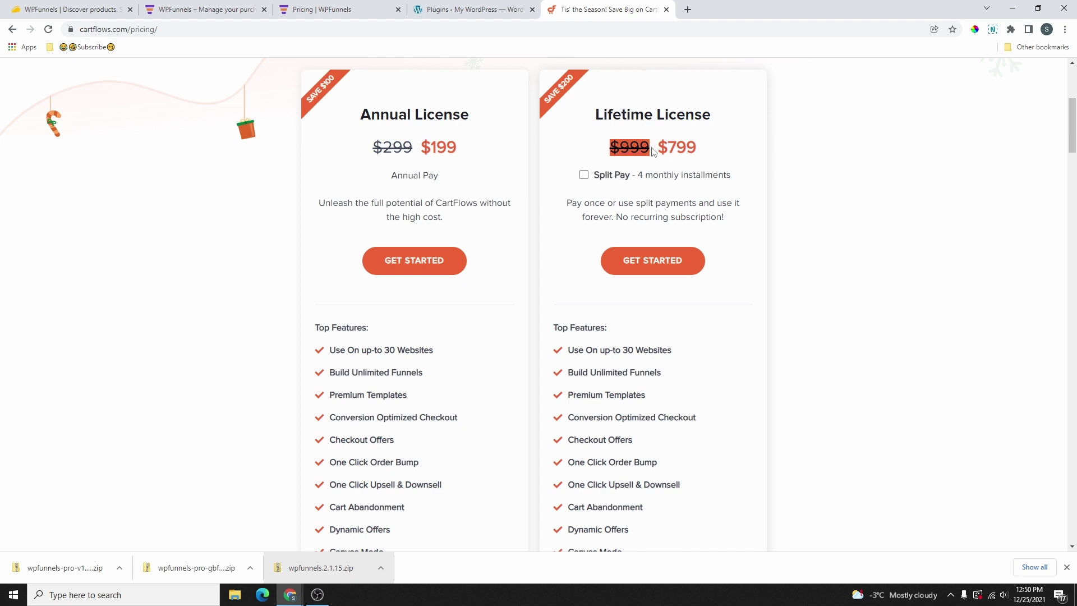
{"action": "scroll", "coordinate": [695, 243], "scroll_direction": "down", "scroll_amount": 4}
{"action": "scroll", "coordinate": [688, 247], "scroll_direction": "up", "scroll_amount": 2}
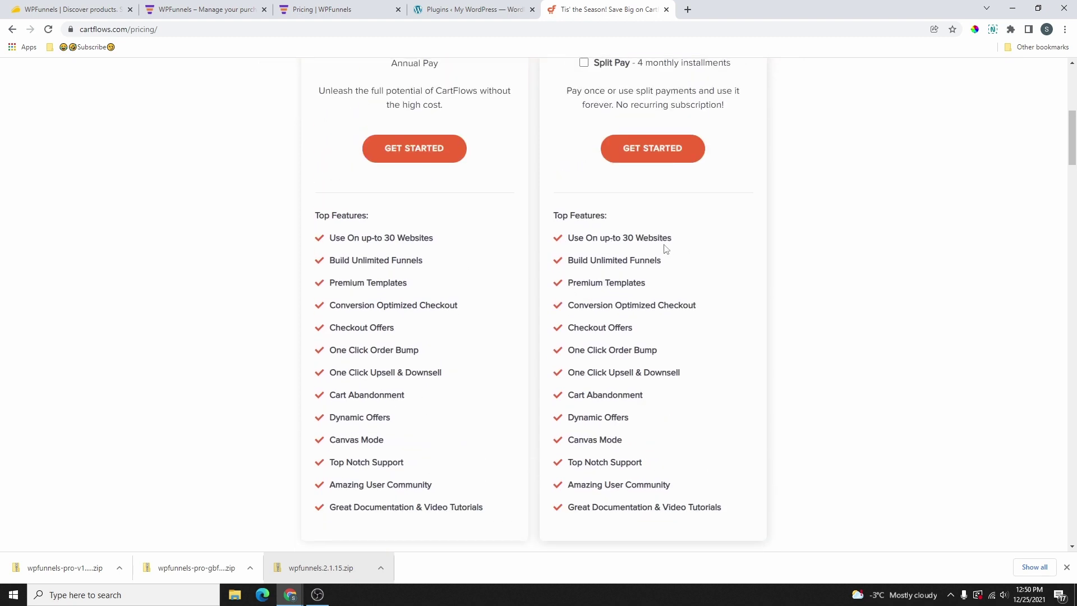
{"action": "left_click_drag", "start_coordinate": [623, 238], "coordinate": [676, 241]}
Step: Review the AppSumo deal terms again and check the Basic, Pro and Global Checkout Addon entries in the WPFunnels account downloads
{"action": "key", "text": "ctrl+1"}
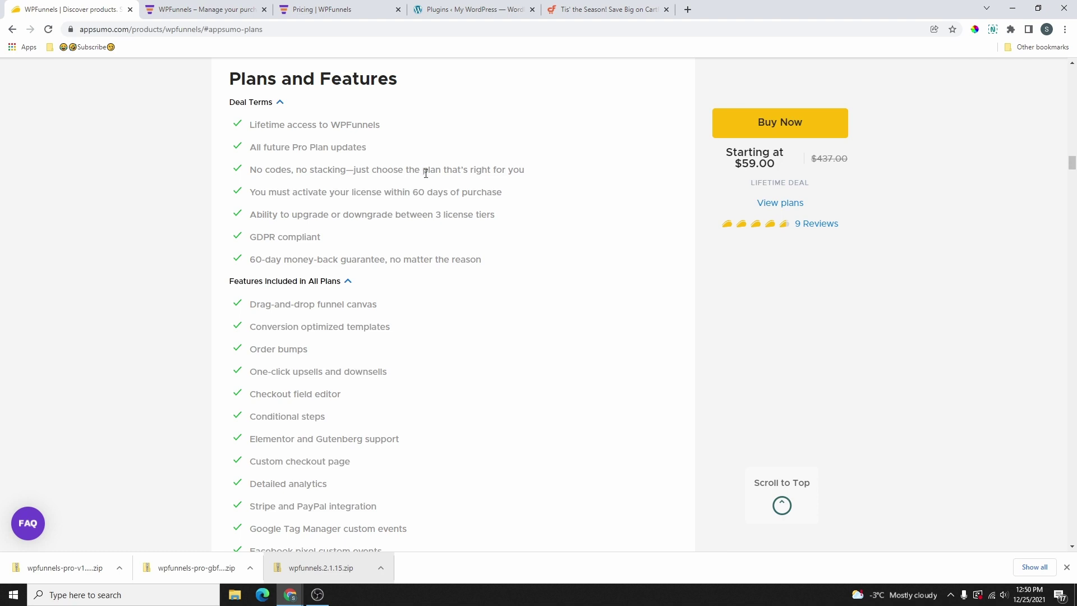
{"action": "scroll", "coordinate": [645, 219], "scroll_direction": "up", "scroll_amount": 3}
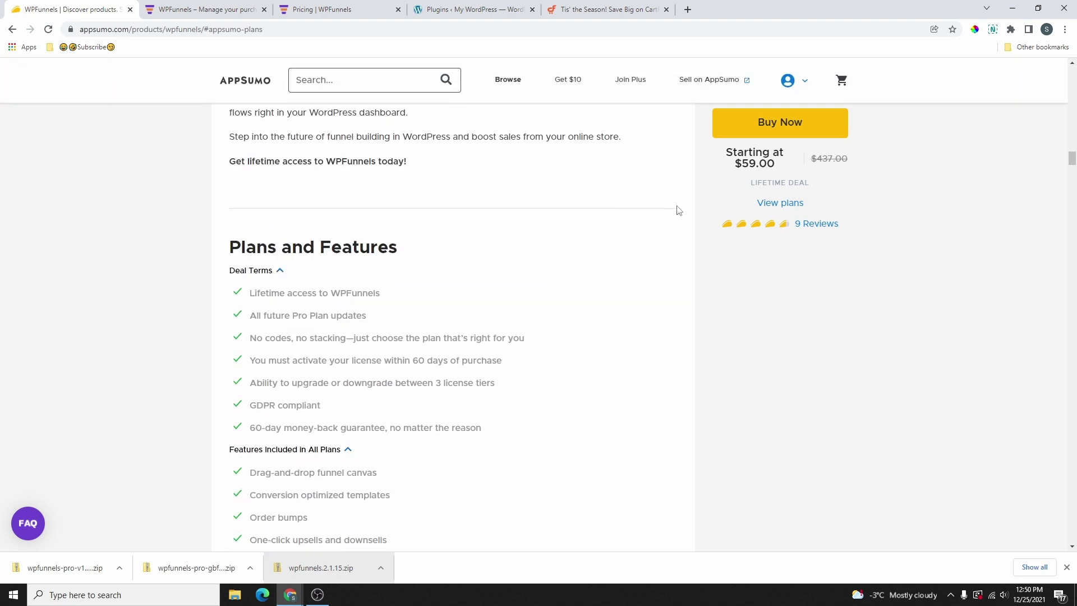
{"action": "left_click", "coordinate": [215, 9]}
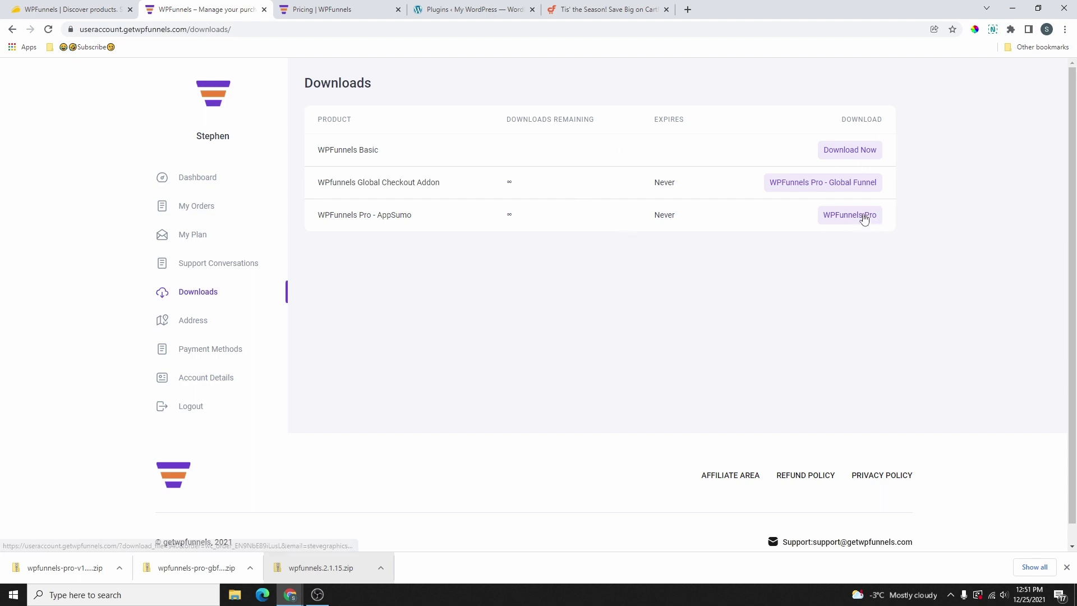
{"action": "left_click_drag", "start_coordinate": [380, 152], "coordinate": [314, 153]}
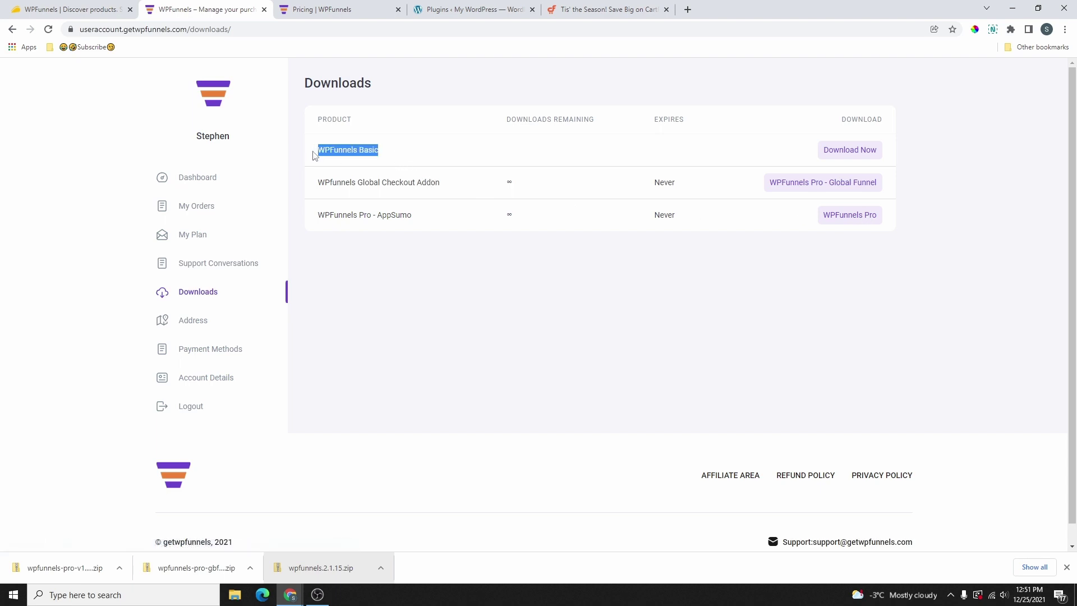
{"action": "left_click_drag", "start_coordinate": [318, 215], "coordinate": [418, 219]}
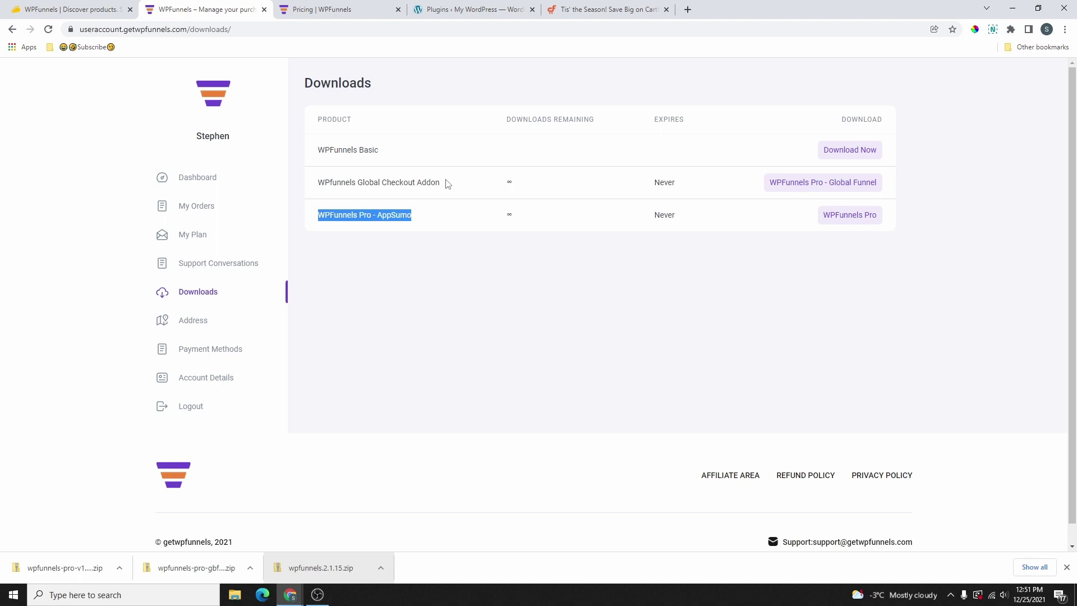
{"action": "left_click_drag", "start_coordinate": [443, 183], "coordinate": [318, 185]}
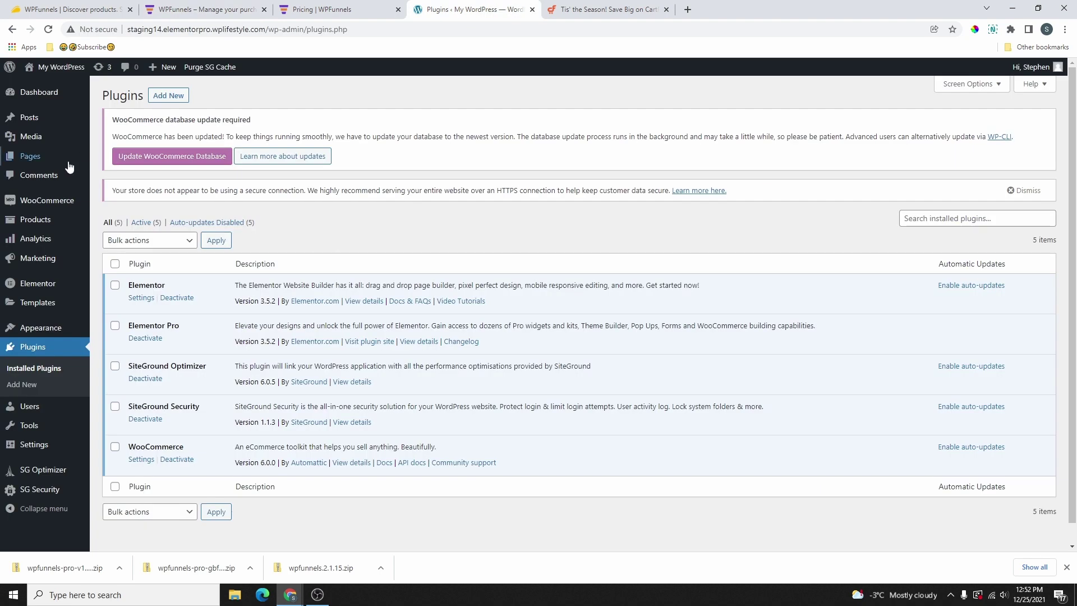
Step: Upload wpfunnels.2.1.15.zip as a new plugin on the WordPress site, install it and activate it
{"action": "left_click", "coordinate": [26, 349]}
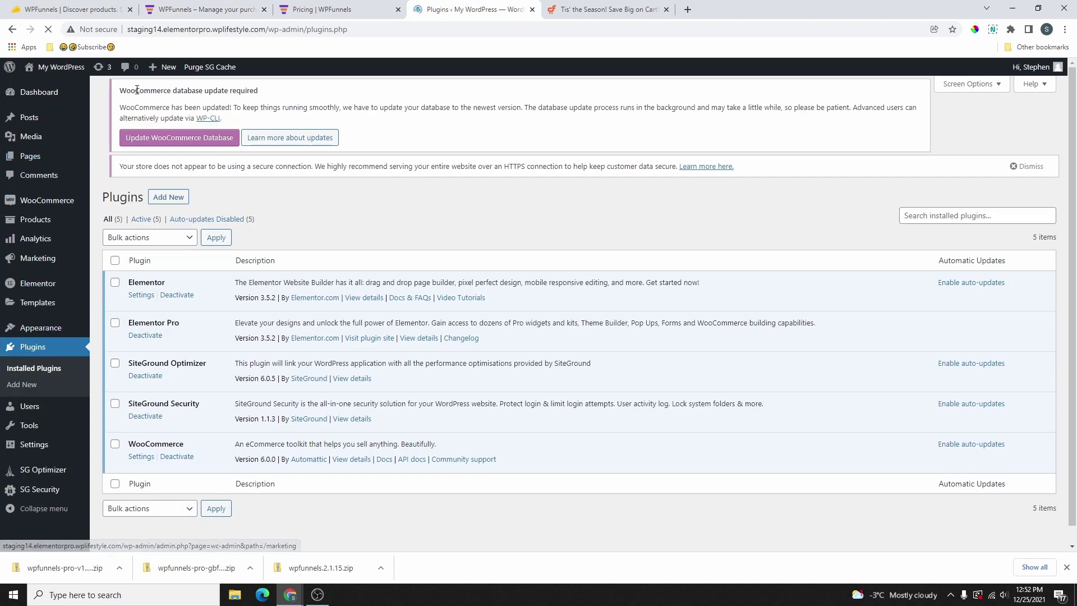
{"action": "left_click", "coordinate": [163, 96]}
{"action": "left_click", "coordinate": [191, 96]}
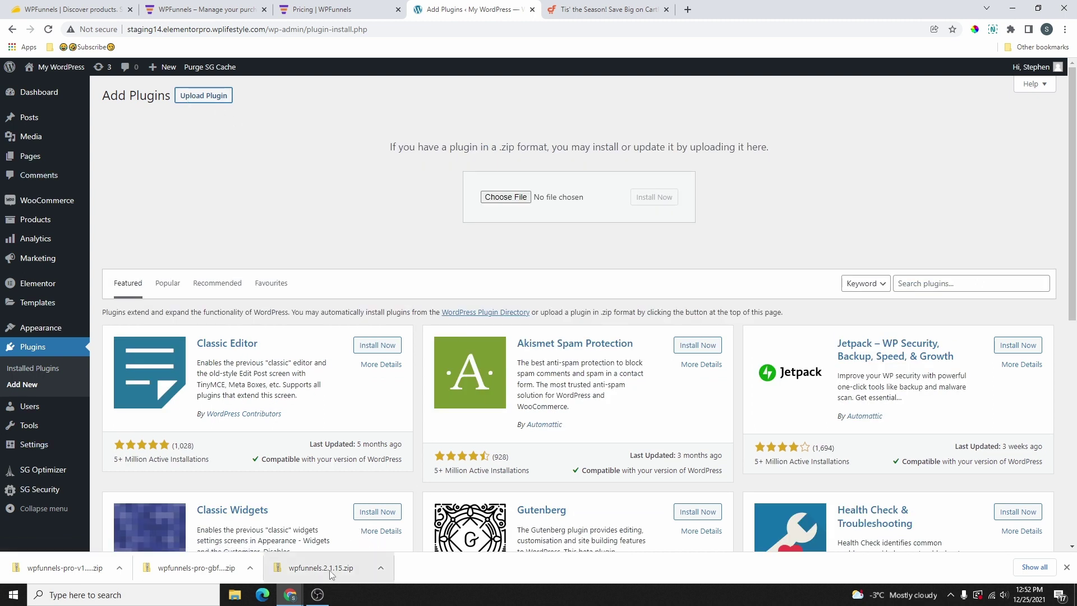
{"action": "left_click_drag", "start_coordinate": [331, 572], "coordinate": [513, 205]}
{"action": "left_click", "coordinate": [650, 200]}
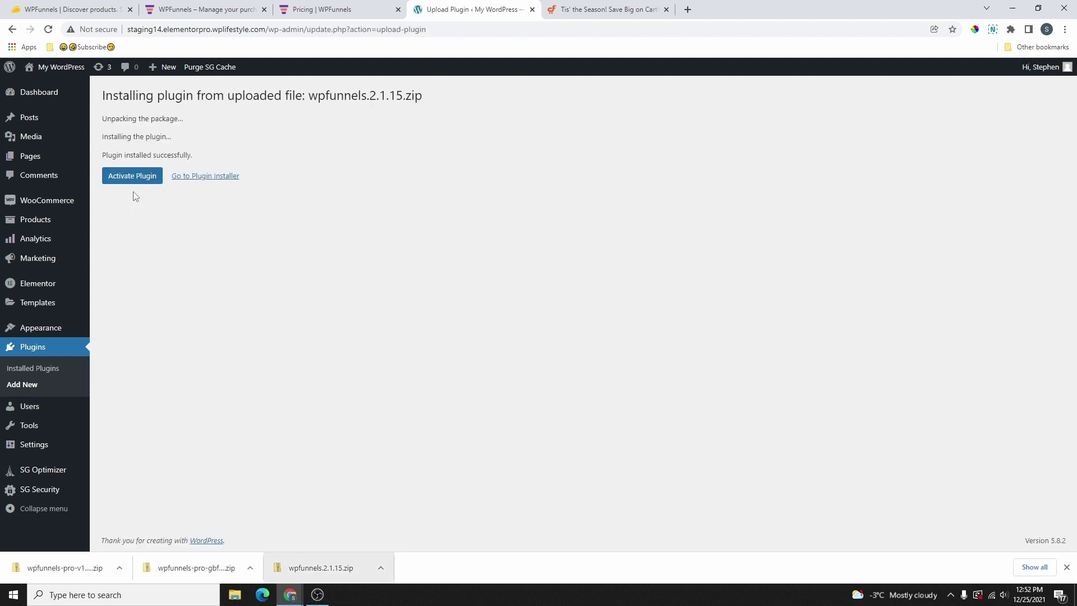
{"action": "left_click", "coordinate": [128, 181]}
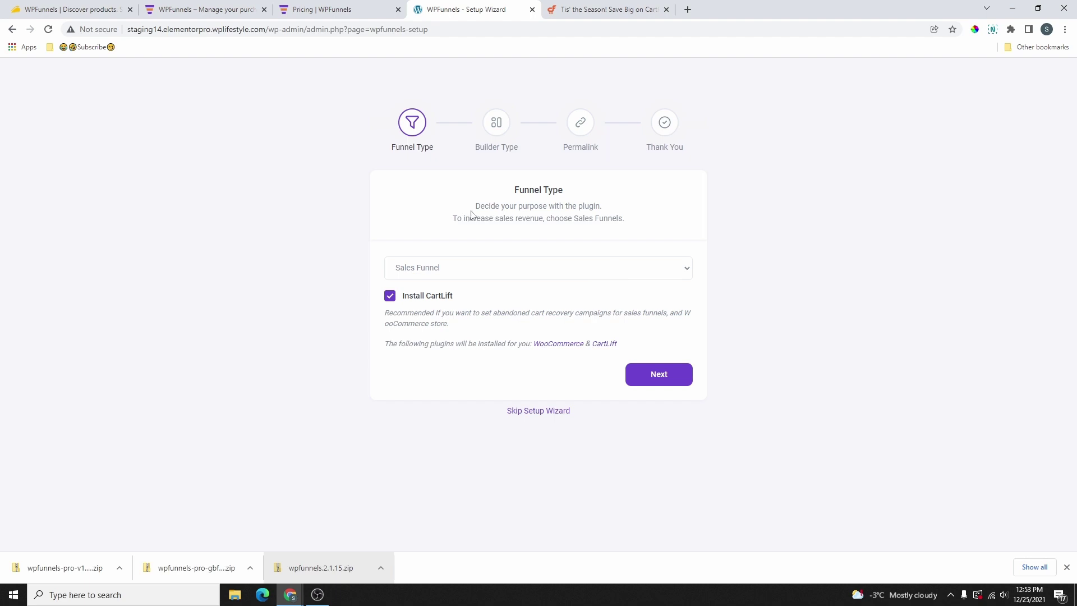
Step: Read the funnel type guidance in the WPFunnels setup wizard and choose Sales Funnel as the type
{"action": "left_click_drag", "start_coordinate": [471, 213], "coordinate": [652, 223]}
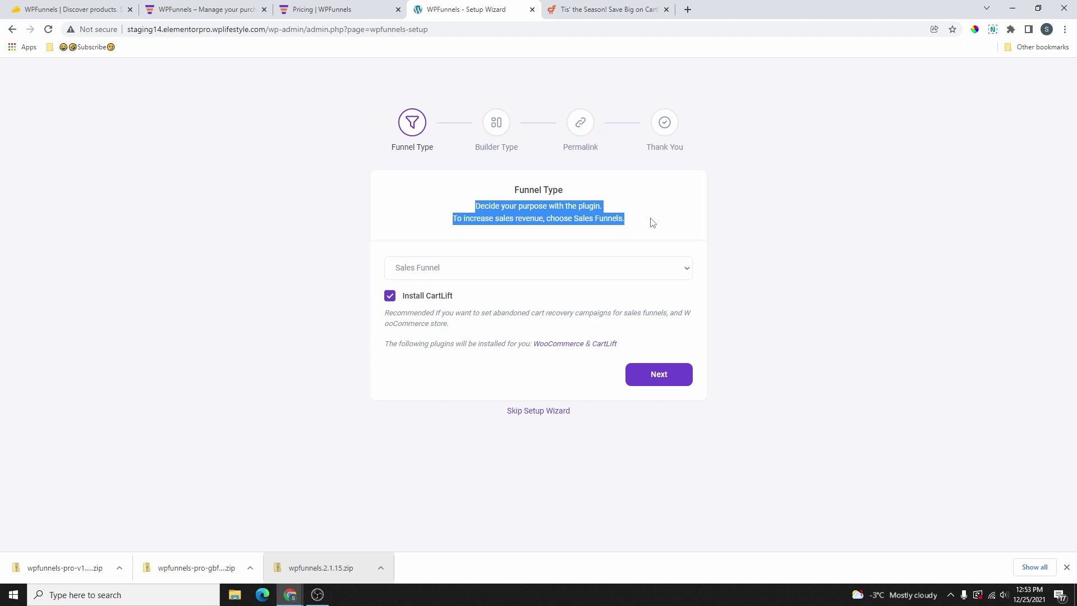
{"action": "left_click", "coordinate": [475, 273]}
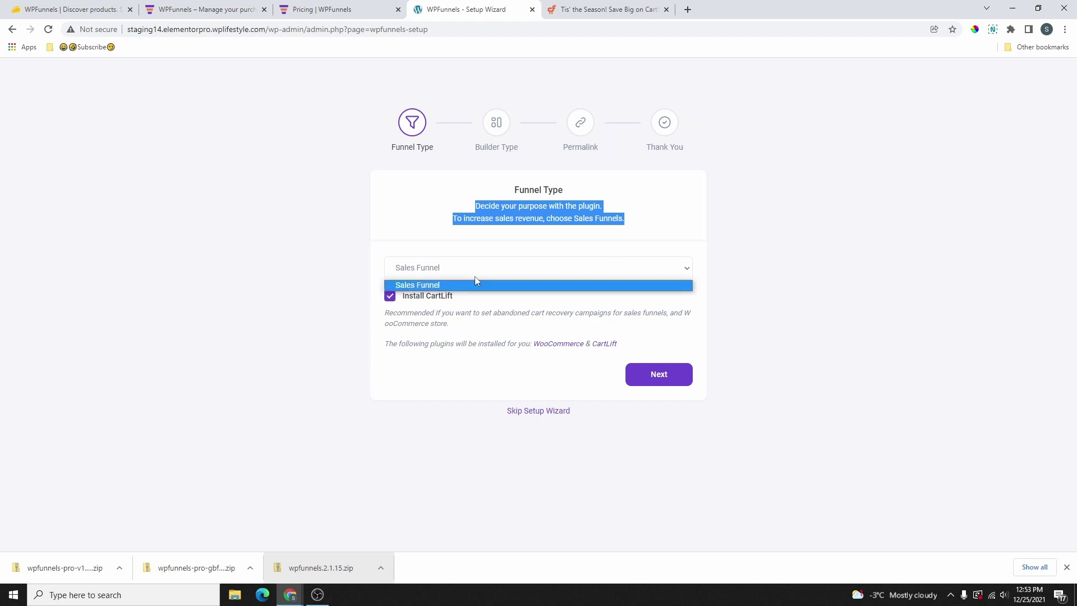
{"action": "left_click", "coordinate": [453, 284]}
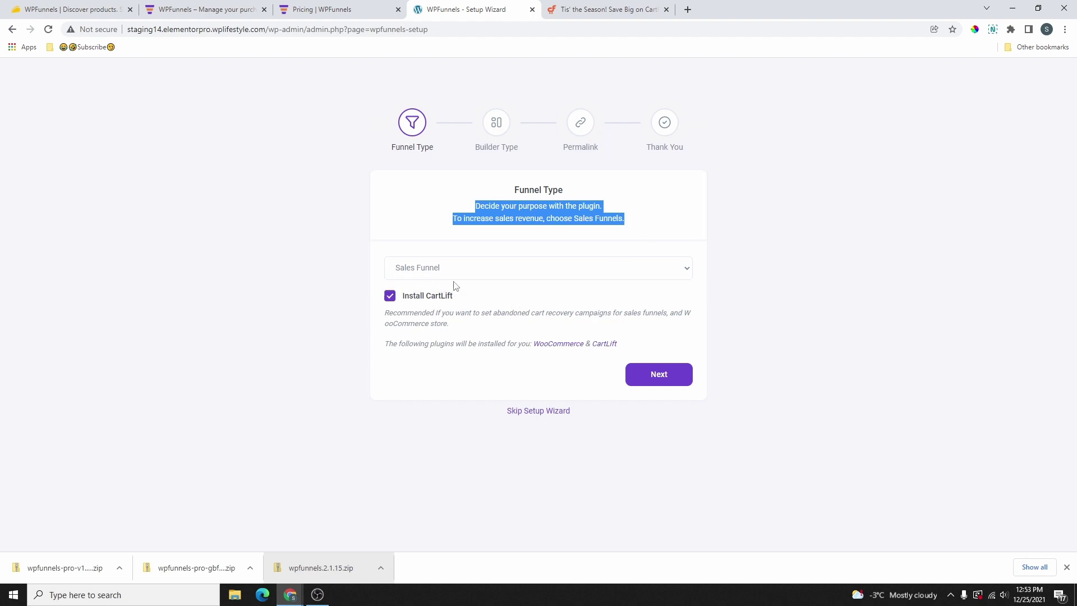
Step: Read the CartLift recommendation, exclude CartLift from the installation and continue to the builder type stage
{"action": "left_click_drag", "start_coordinate": [403, 301], "coordinate": [568, 314]}
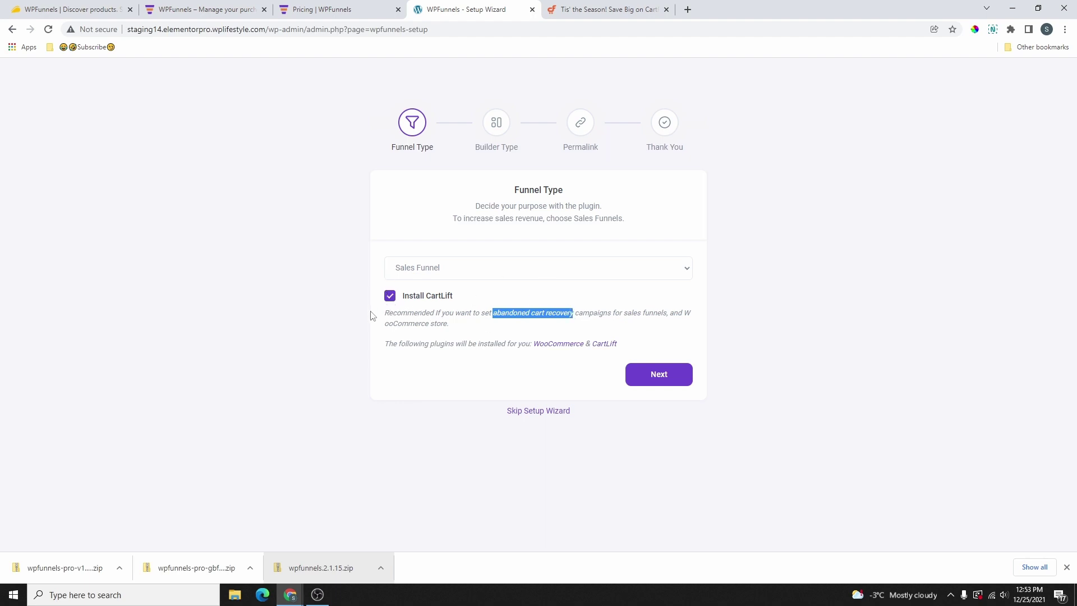
{"action": "left_click", "coordinate": [390, 295]}
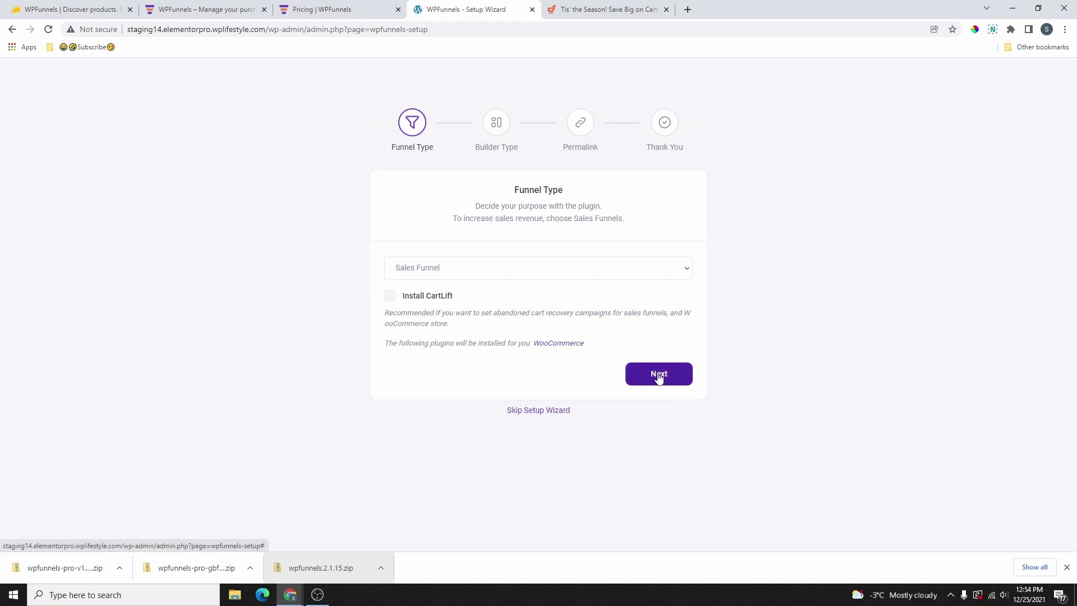
{"action": "left_click", "coordinate": [656, 375]}
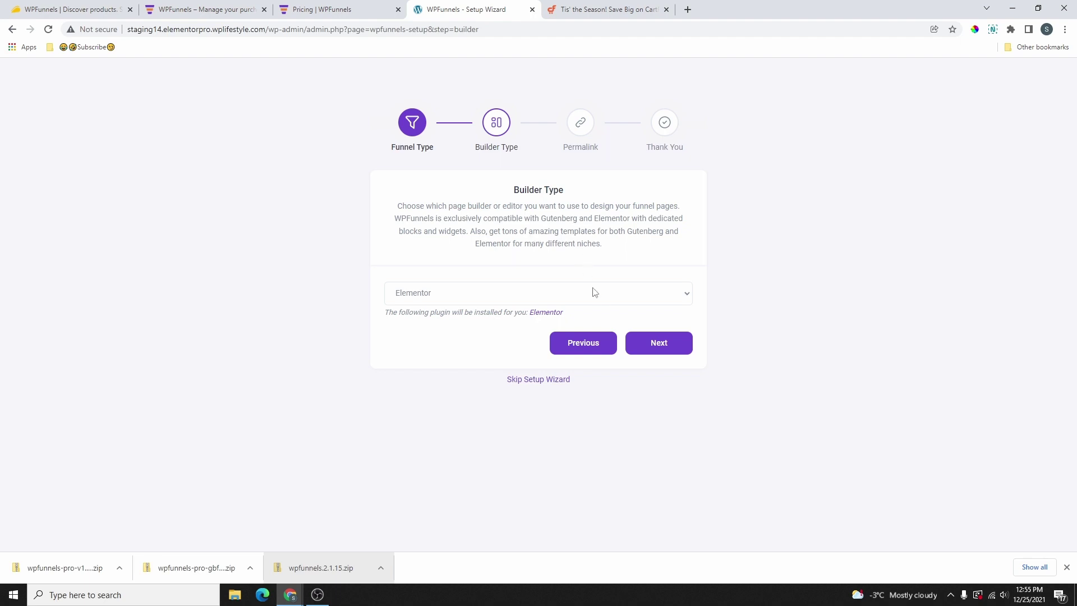
Step: Choose Elementor as the builder type and complete the setup wizard with the default WordPress permalink, continuing to the funnels overview
{"action": "left_click", "coordinate": [507, 297]}
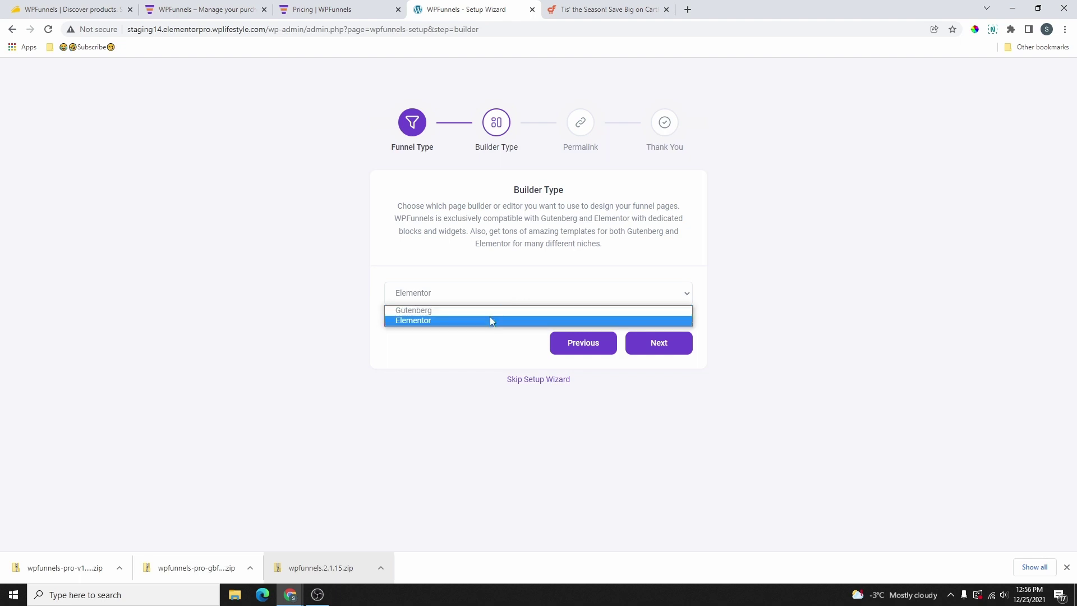
{"action": "left_click", "coordinate": [490, 319]}
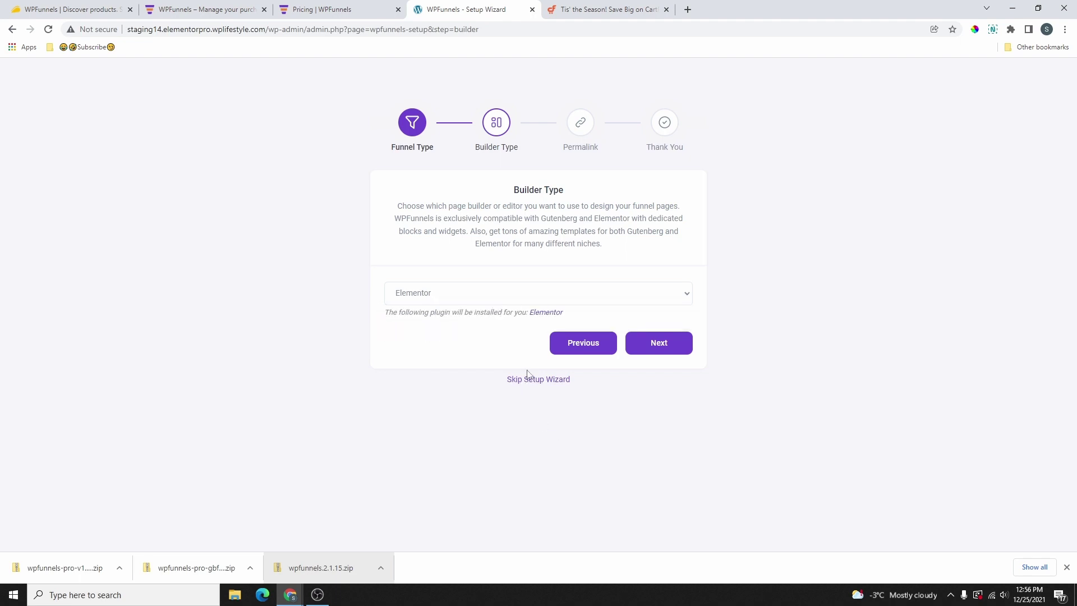
{"action": "left_click", "coordinate": [660, 347]}
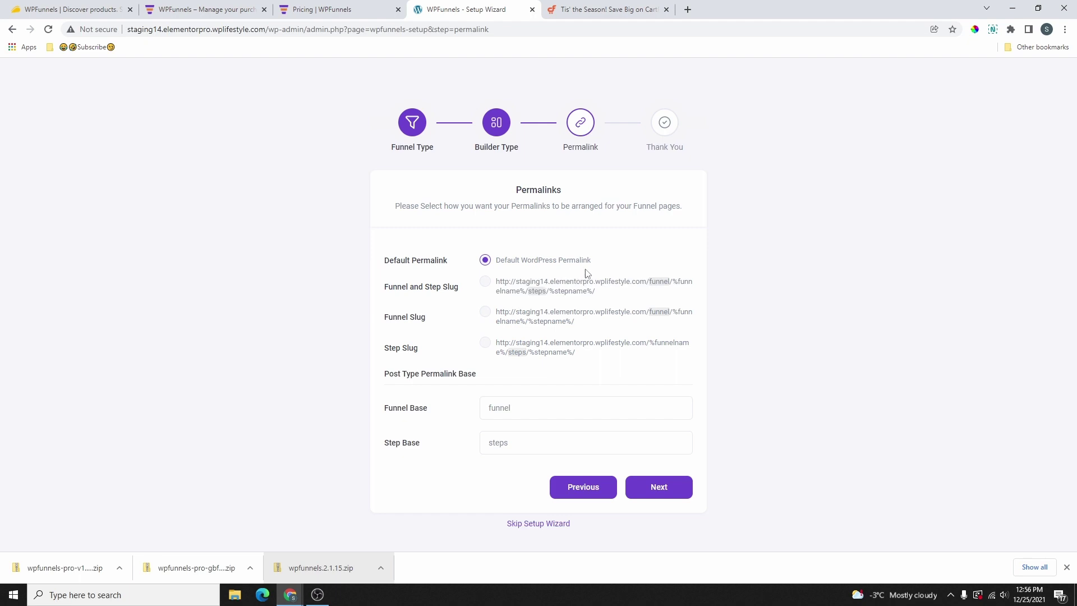
{"action": "left_click", "coordinate": [667, 488]}
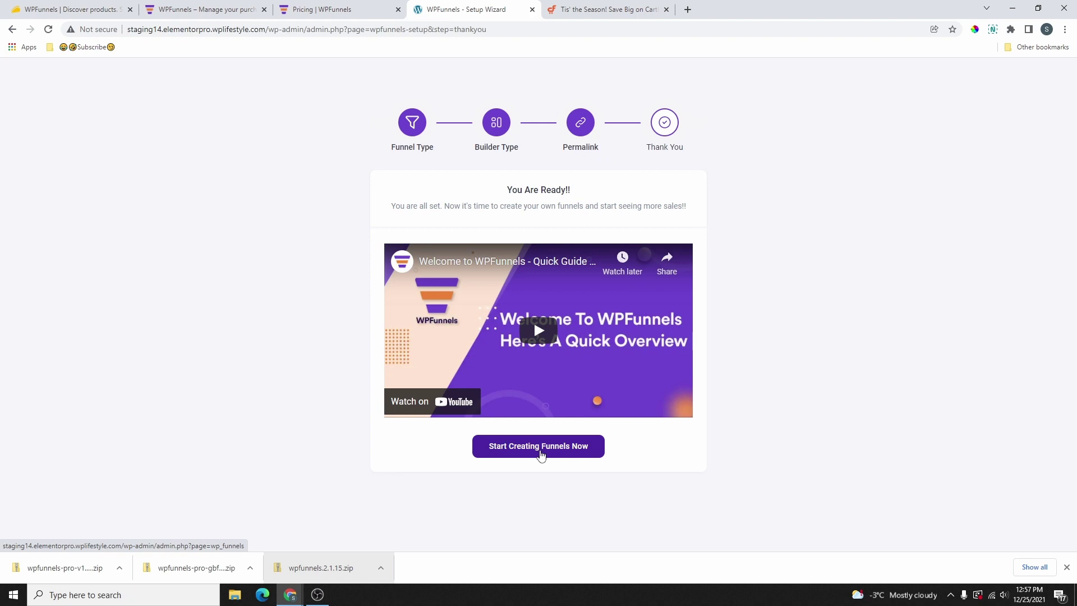
{"action": "left_click", "coordinate": [541, 456]}
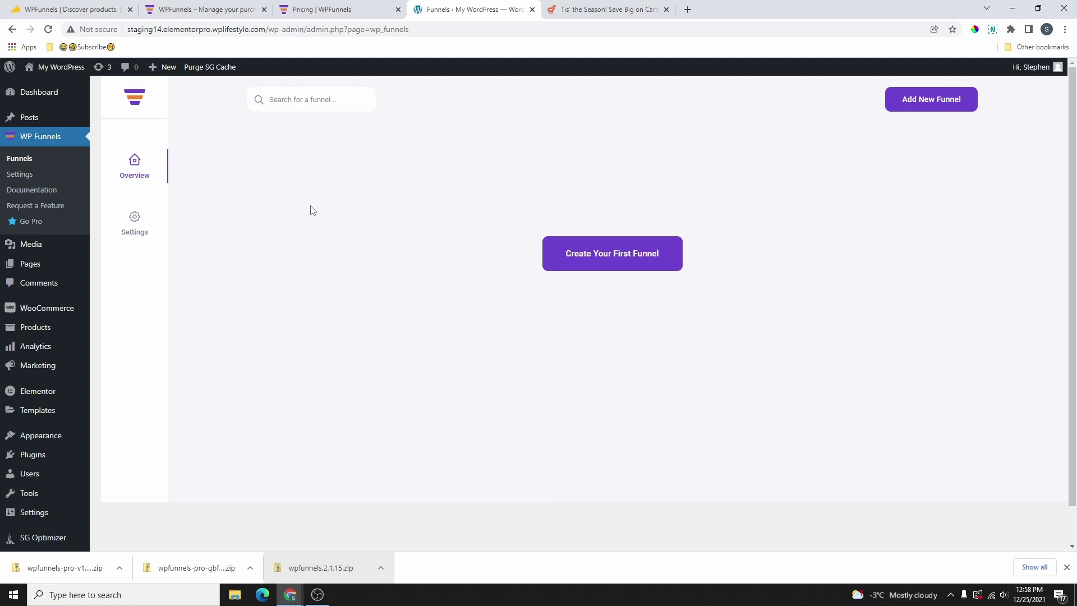
Step: Upload wpfunnels-pro-gbf-1.0.1-1zwent.zip as a new plugin, install it and activate it
{"action": "left_click", "coordinate": [34, 456]}
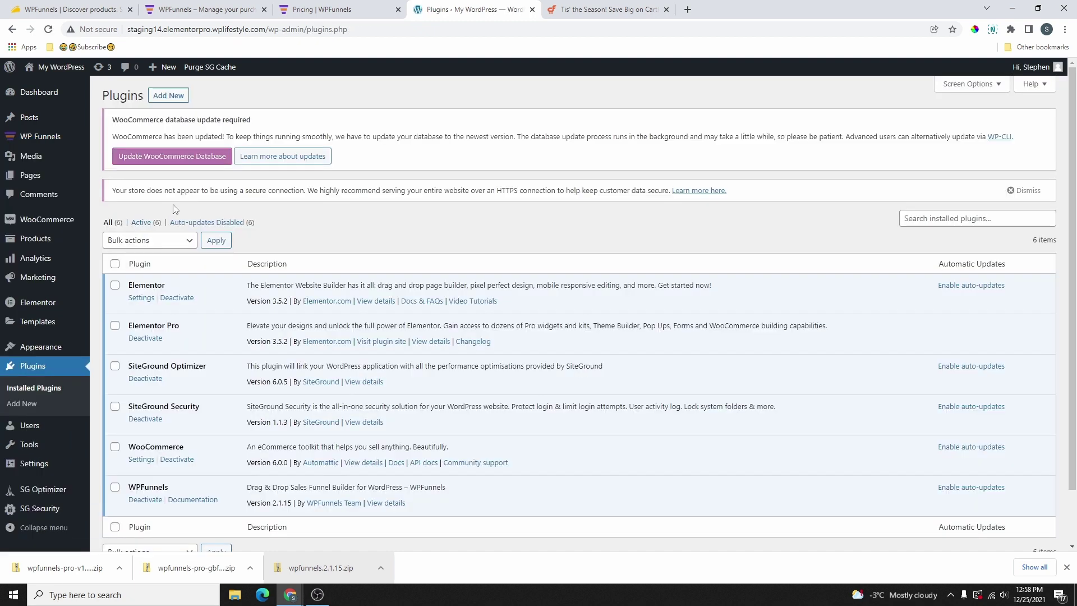
{"action": "left_click", "coordinate": [168, 95]}
{"action": "left_click", "coordinate": [208, 96]}
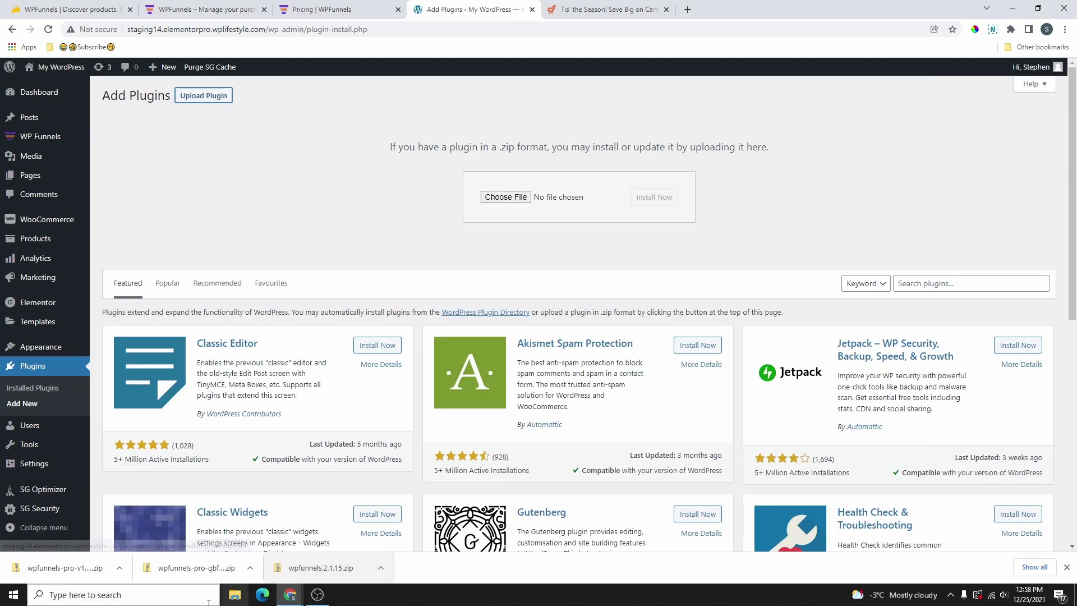
{"action": "left_click_drag", "start_coordinate": [197, 567], "coordinate": [509, 201]}
{"action": "left_click", "coordinate": [650, 202]}
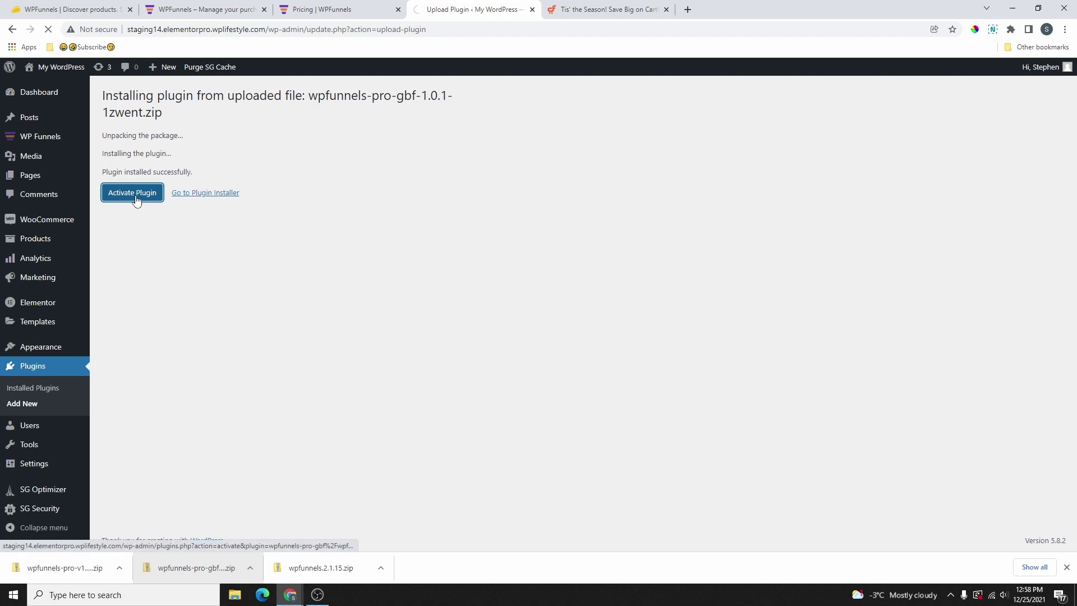
Step: Upload the wpfunnels-pro-v1 zip file as a new plugin, install it and activate it
{"action": "left_click", "coordinate": [26, 406]}
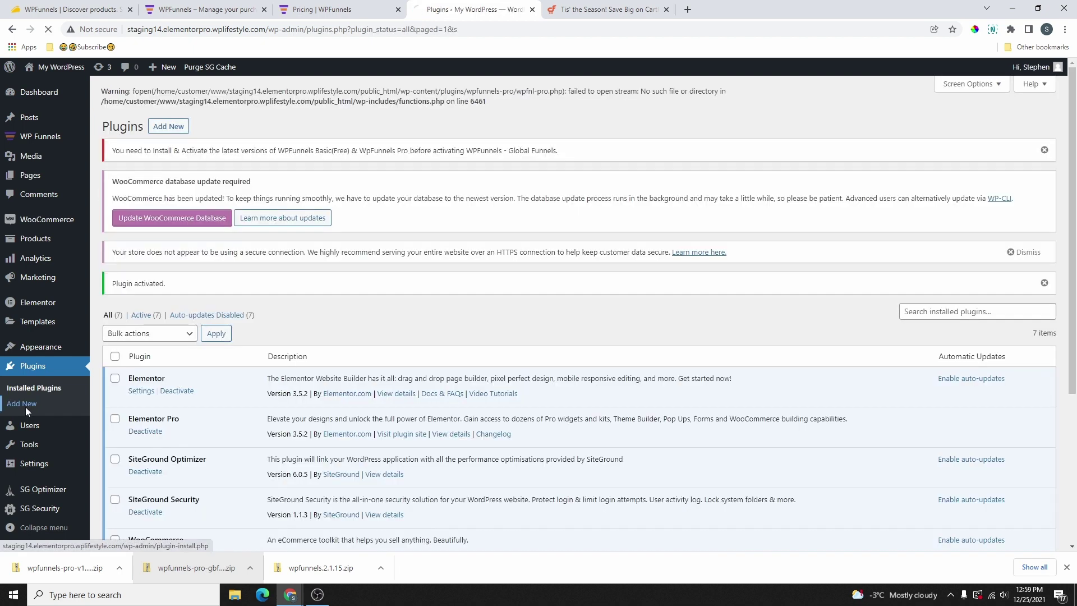
{"action": "left_click", "coordinate": [211, 96]}
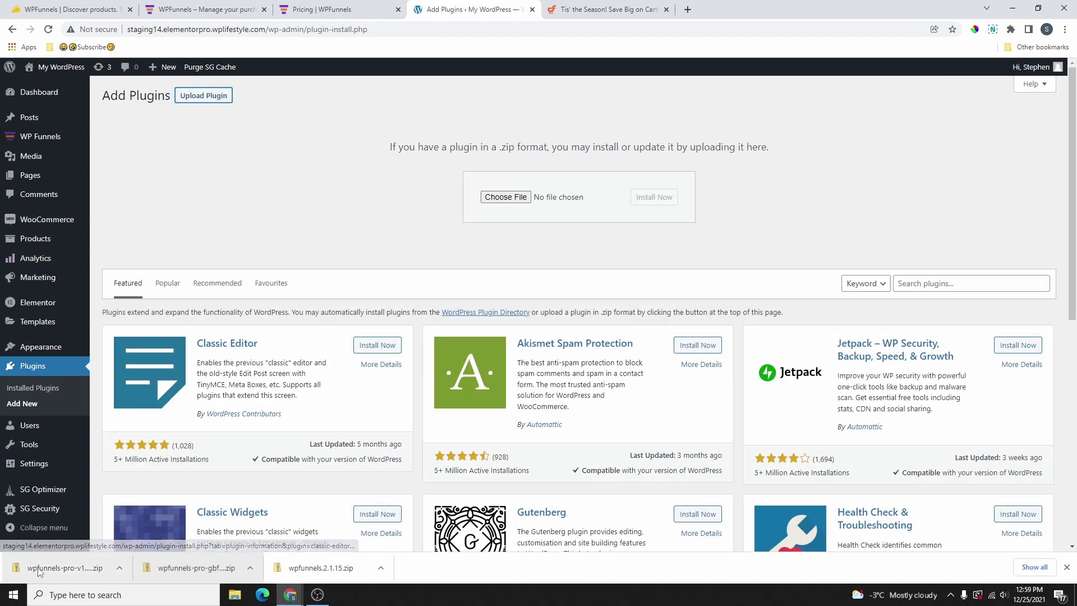
{"action": "left_click_drag", "start_coordinate": [73, 565], "coordinate": [497, 211]}
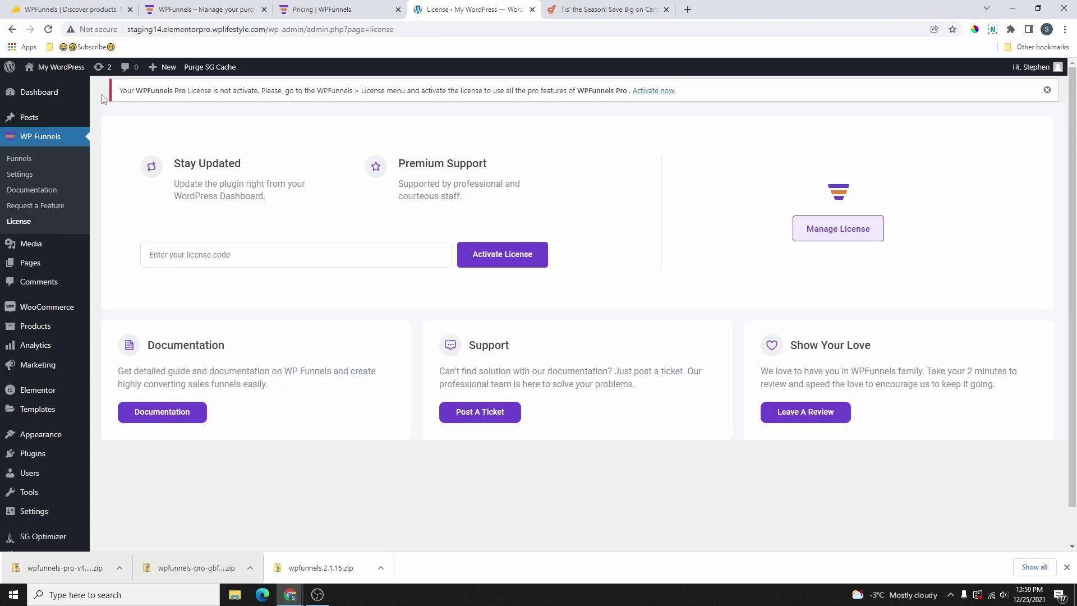
Step: Activate the WPFunnels Pro license on the site by entering the license key from the WPFunnels account
{"action": "left_click_drag", "start_coordinate": [137, 91], "coordinate": [213, 91]}
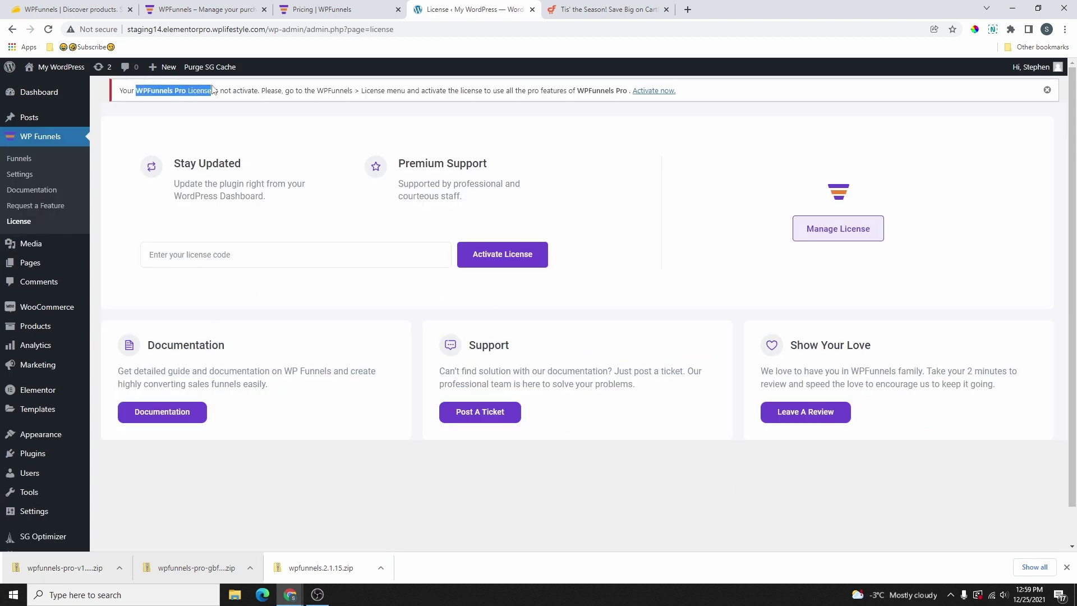
{"action": "left_click", "coordinate": [653, 91]}
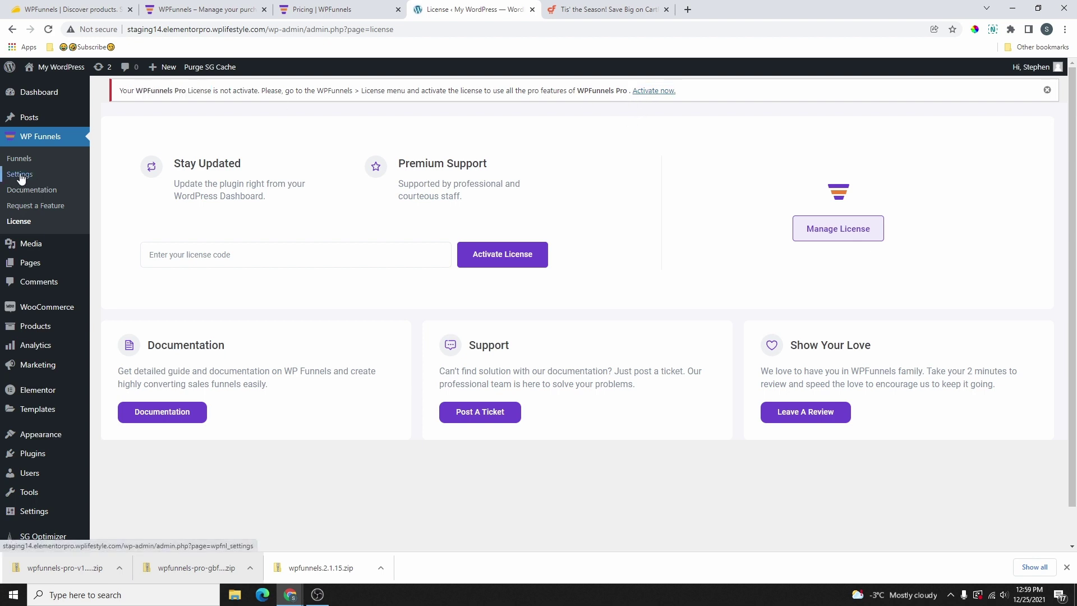
{"action": "left_click", "coordinate": [21, 222]}
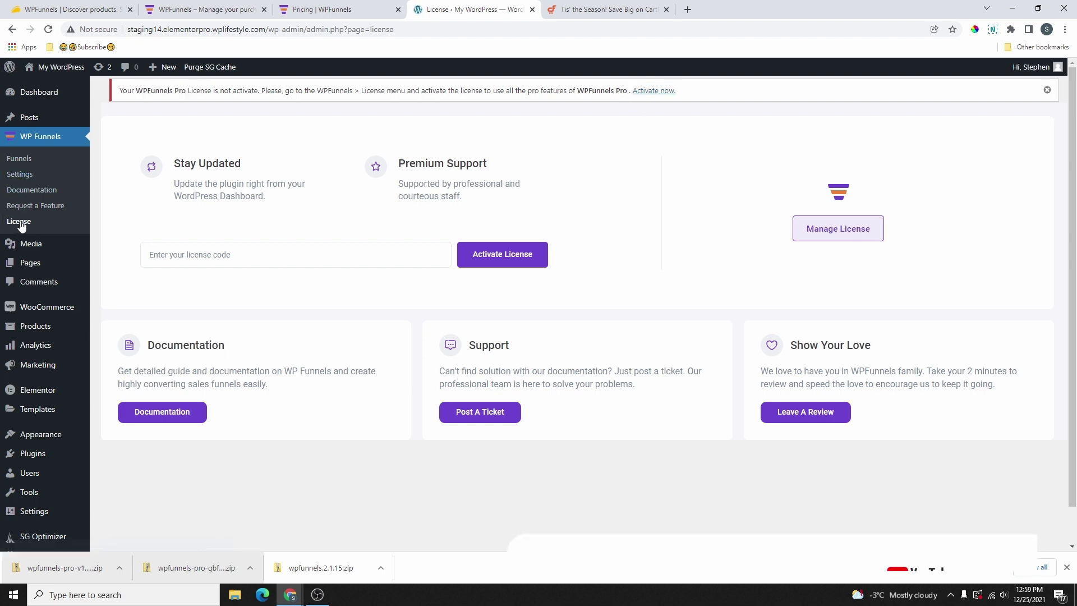
{"action": "left_click", "coordinate": [210, 8]}
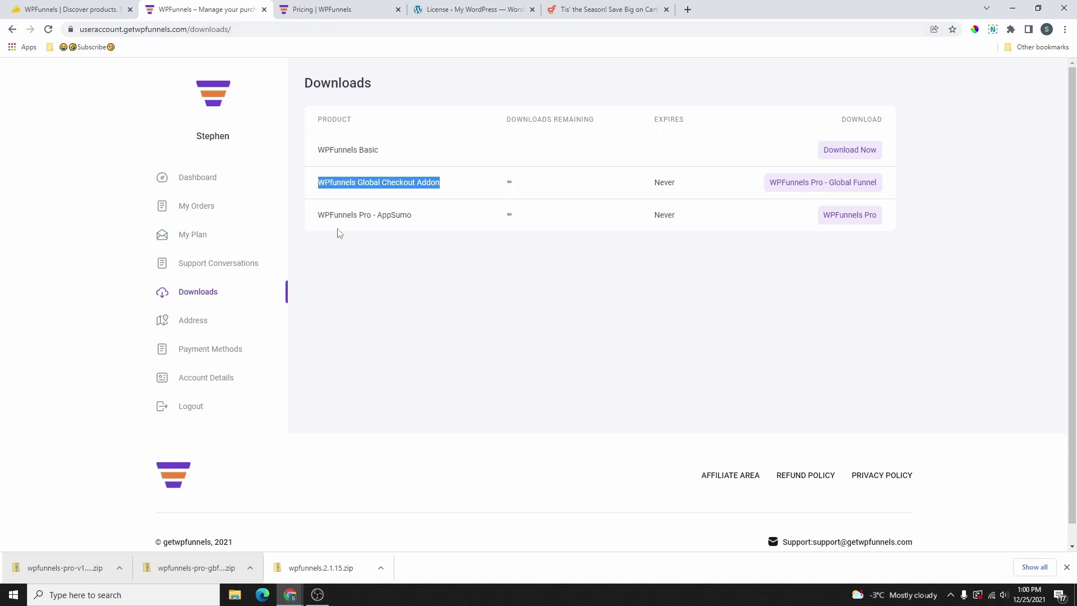
{"action": "key", "text": "ctrl+4"}
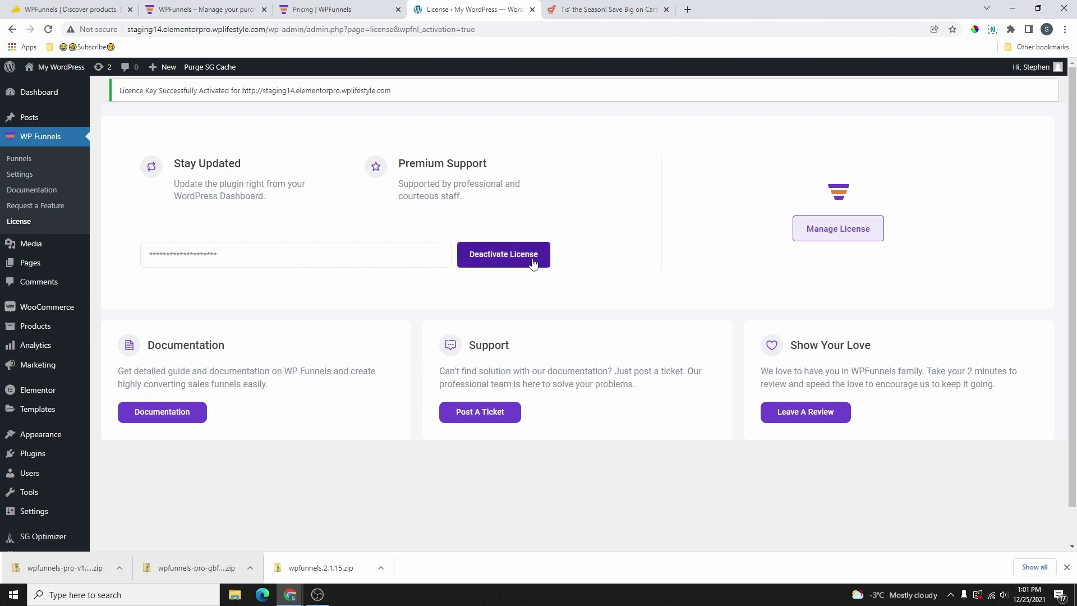
Step: Open the WPFunnels settings and examine the linked WordPress.org support forum and the WPFunnels contact page, closing each after viewing
{"action": "left_click", "coordinate": [18, 174]}
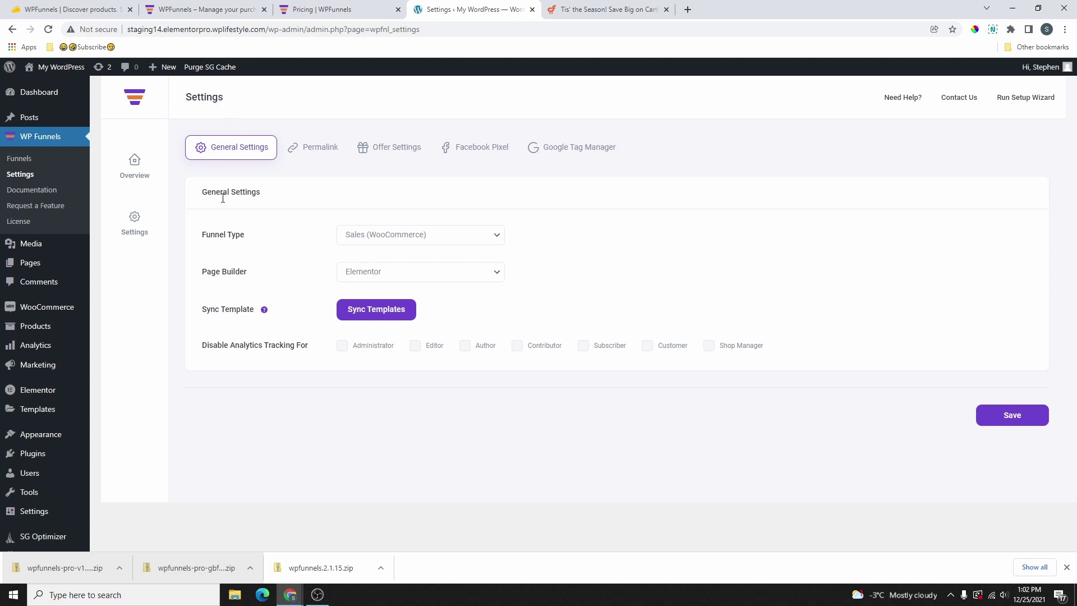
{"action": "left_click", "coordinate": [901, 97]}
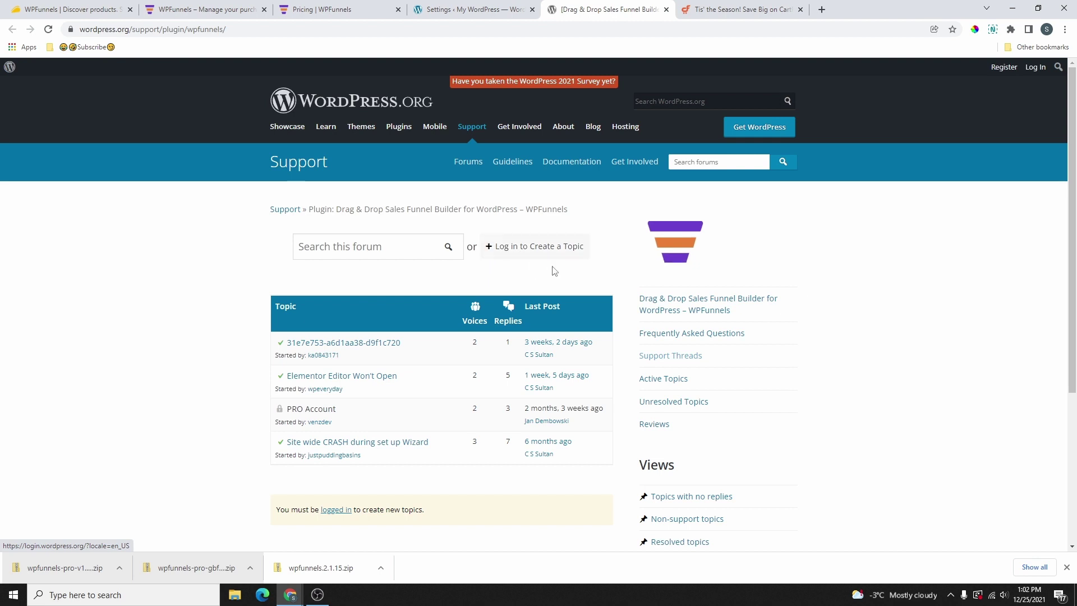
{"action": "left_click", "coordinate": [666, 9]}
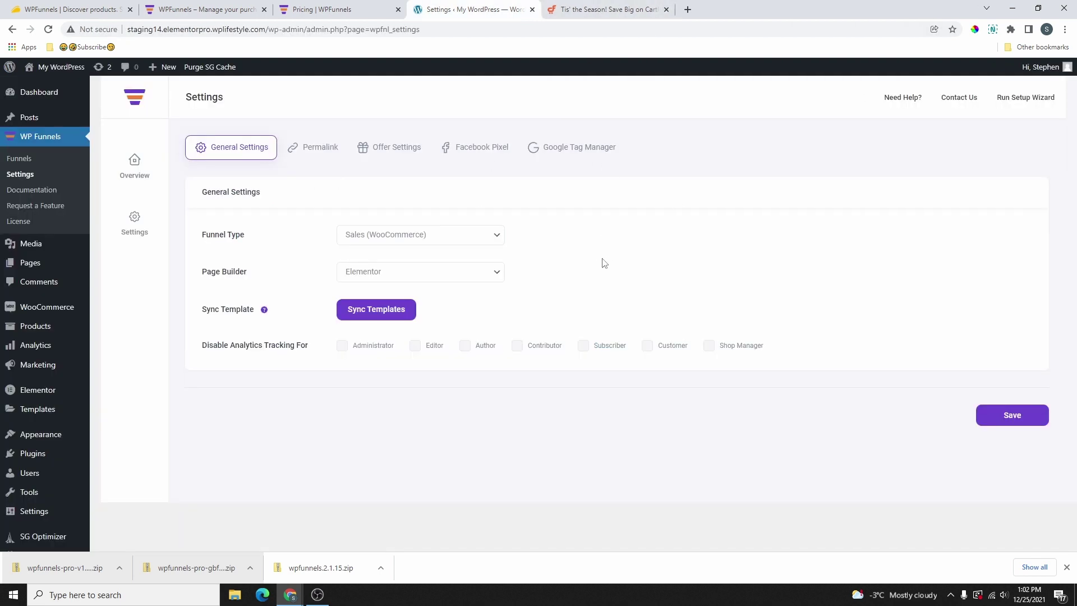
{"action": "left_click", "coordinate": [962, 100]}
{"action": "scroll", "coordinate": [409, 352], "scroll_direction": "down", "scroll_amount": 5}
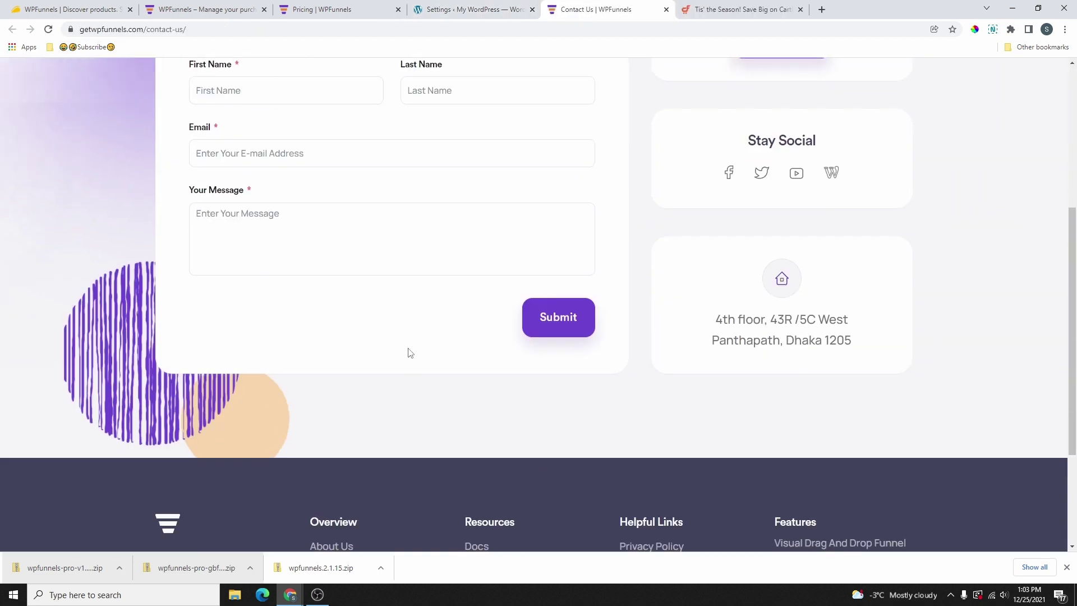
{"action": "scroll", "coordinate": [485, 315], "scroll_direction": "up", "scroll_amount": 5}
{"action": "scroll", "coordinate": [666, 57], "scroll_direction": "down", "scroll_amount": 3}
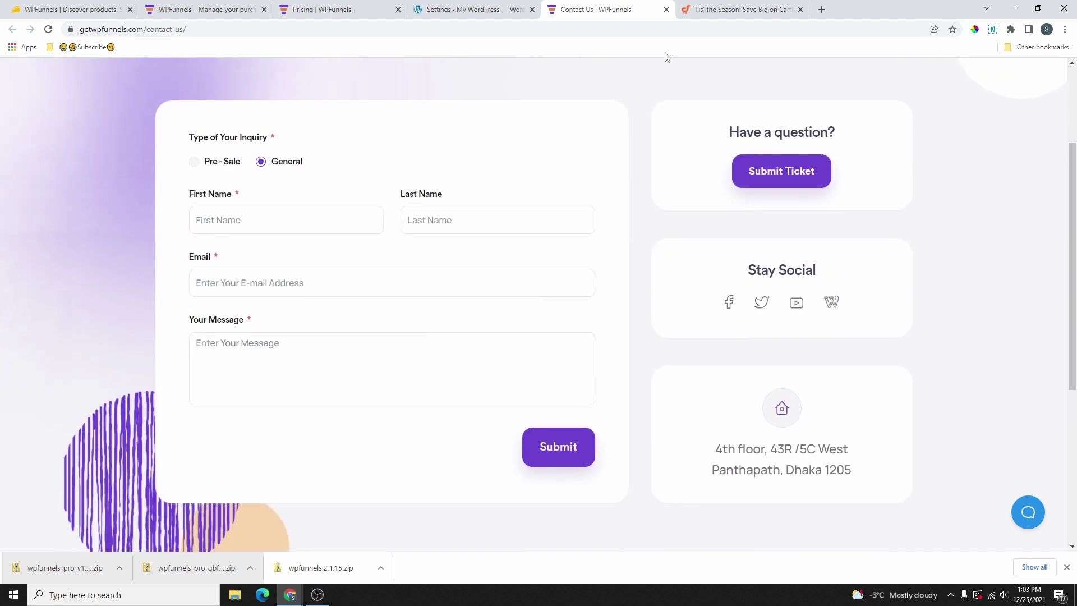
{"action": "scroll", "coordinate": [666, 57], "scroll_direction": "up", "scroll_amount": 3}
{"action": "left_click", "coordinate": [665, 10]}
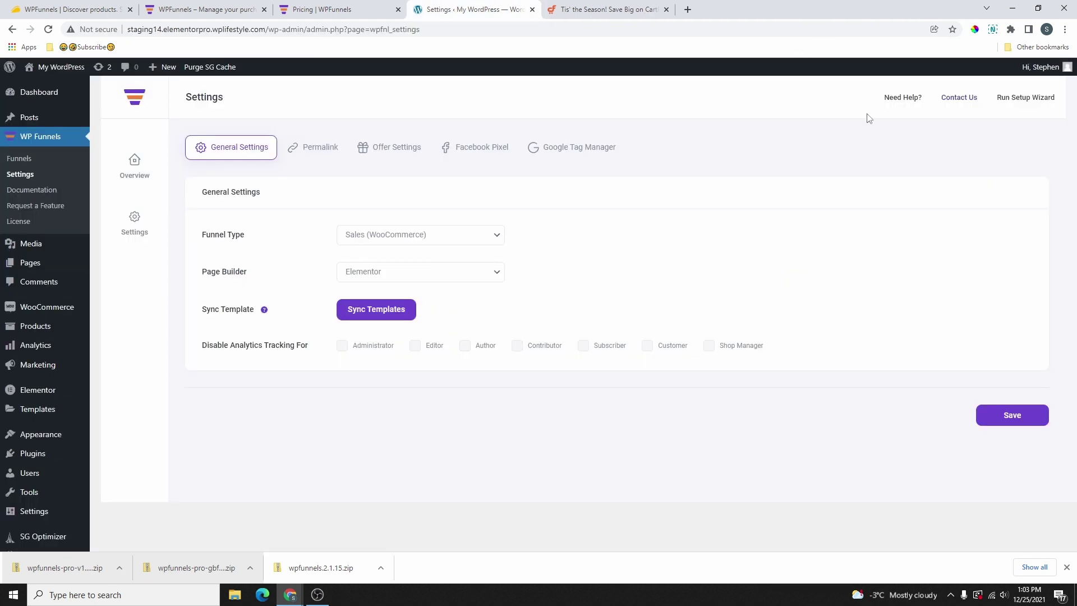
Step: Reopen the setup wizard, leave it without changes, and check the Funnel Type and Page Builder options in the WPFunnels general settings
{"action": "left_click", "coordinate": [1020, 101]}
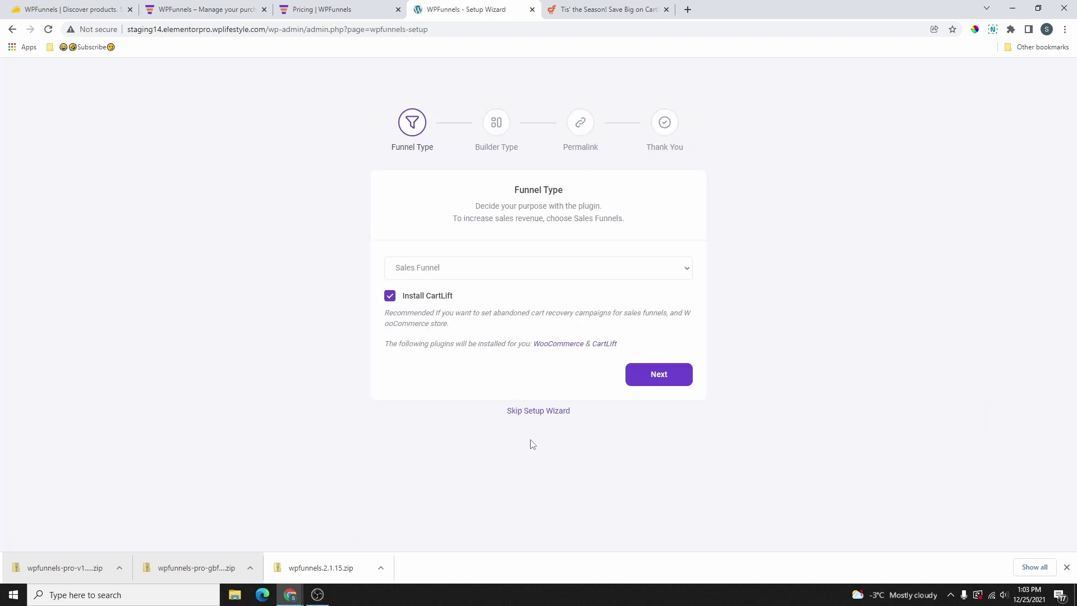
{"action": "left_click", "coordinate": [539, 411]}
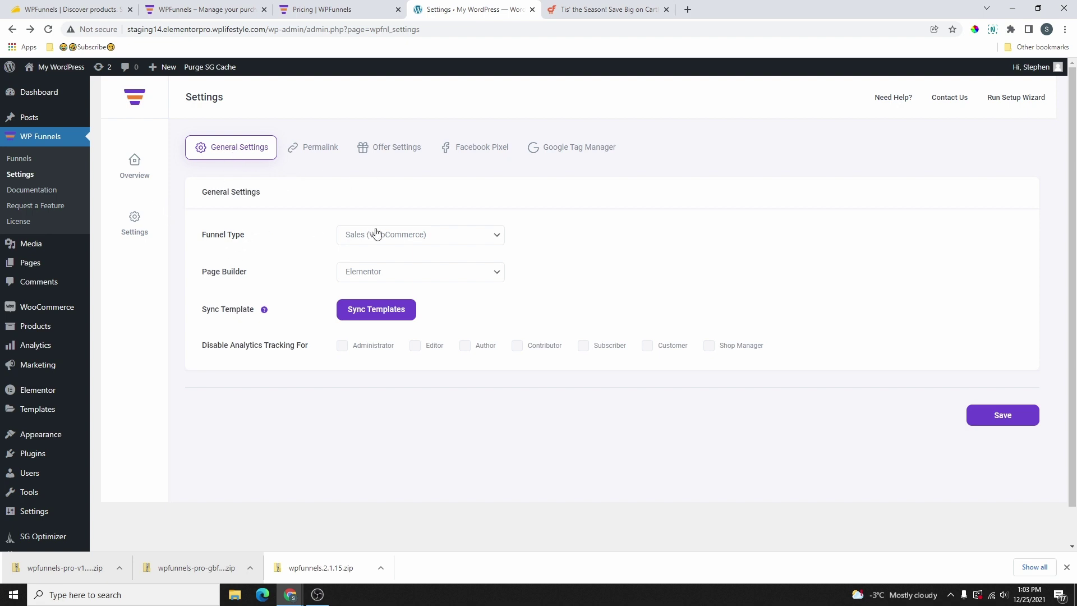
{"action": "left_click", "coordinate": [393, 236]}
{"action": "left_click", "coordinate": [502, 250]}
{"action": "left_click", "coordinate": [432, 280]}
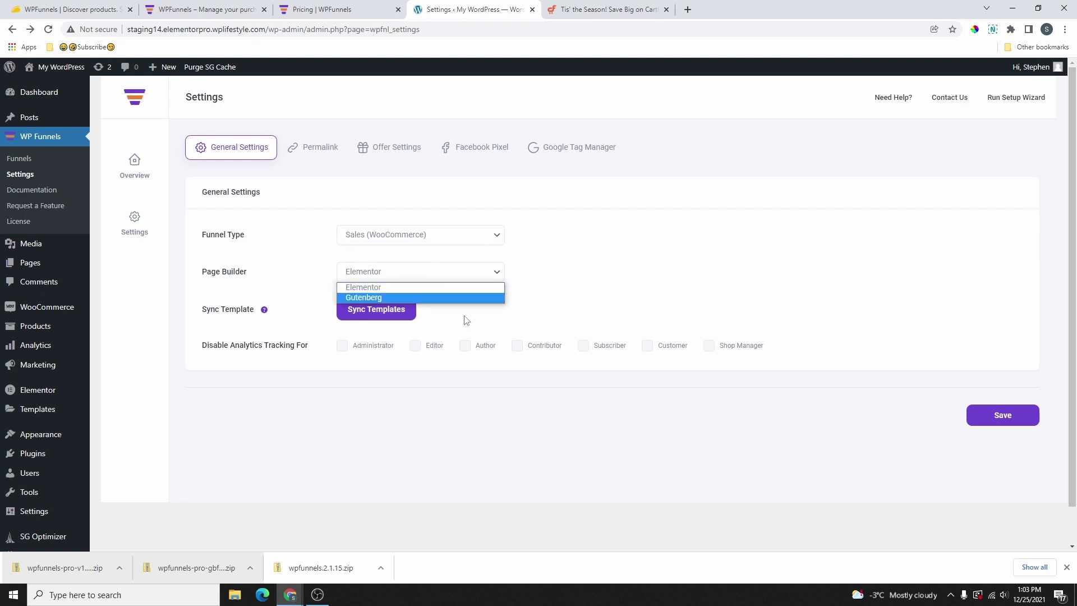
{"action": "scroll", "coordinate": [230, 275], "scroll_direction": "down", "scroll_amount": 1}
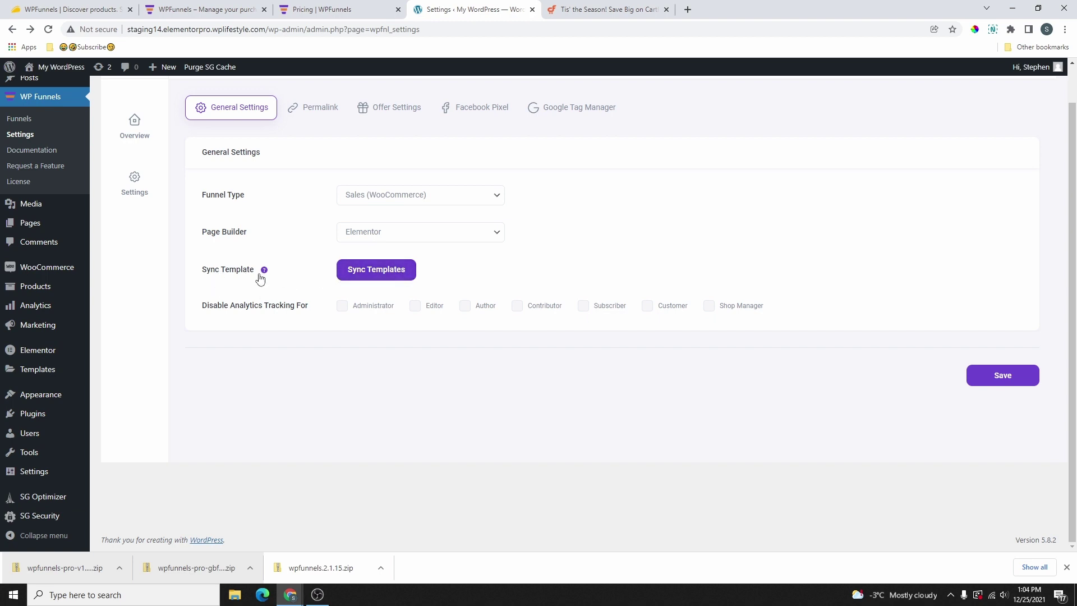
Step: Compare the Sync Template help tip in the WPFunnels settings with the Address line 1 help tip in the WooCommerce settings
{"action": "mouse_move", "coordinate": [264, 274]}
{"action": "left_click", "coordinate": [55, 271]}
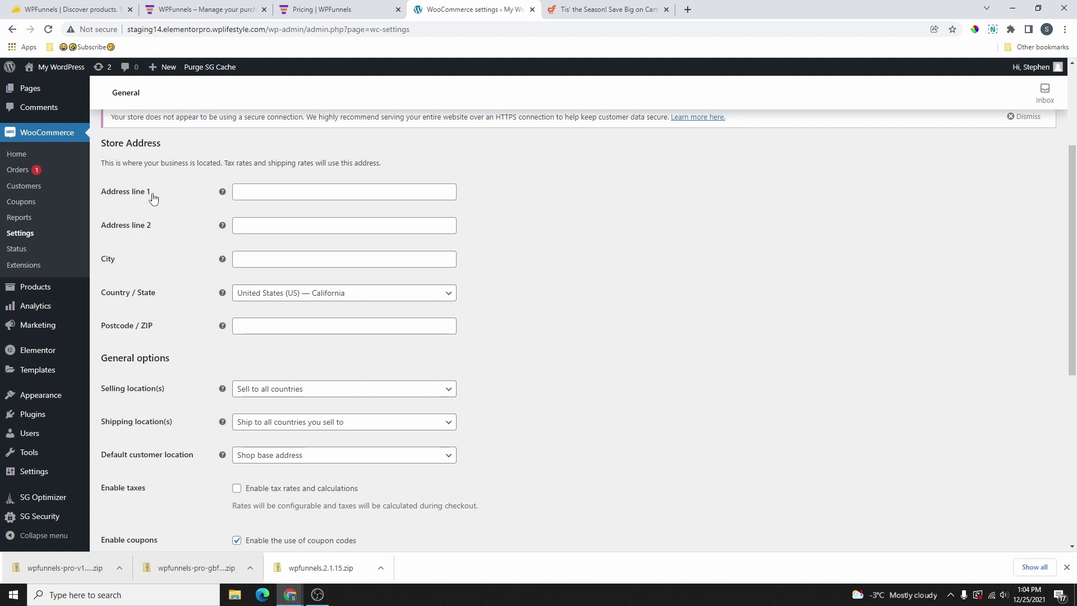
{"action": "mouse_move", "coordinate": [225, 194]}
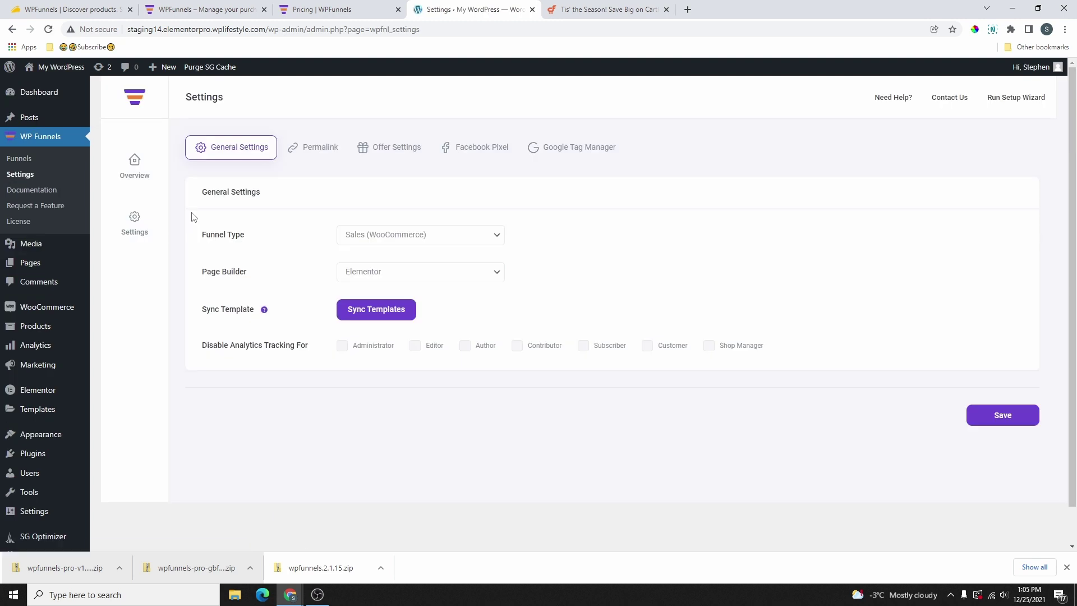
{"action": "mouse_move", "coordinate": [264, 311]}
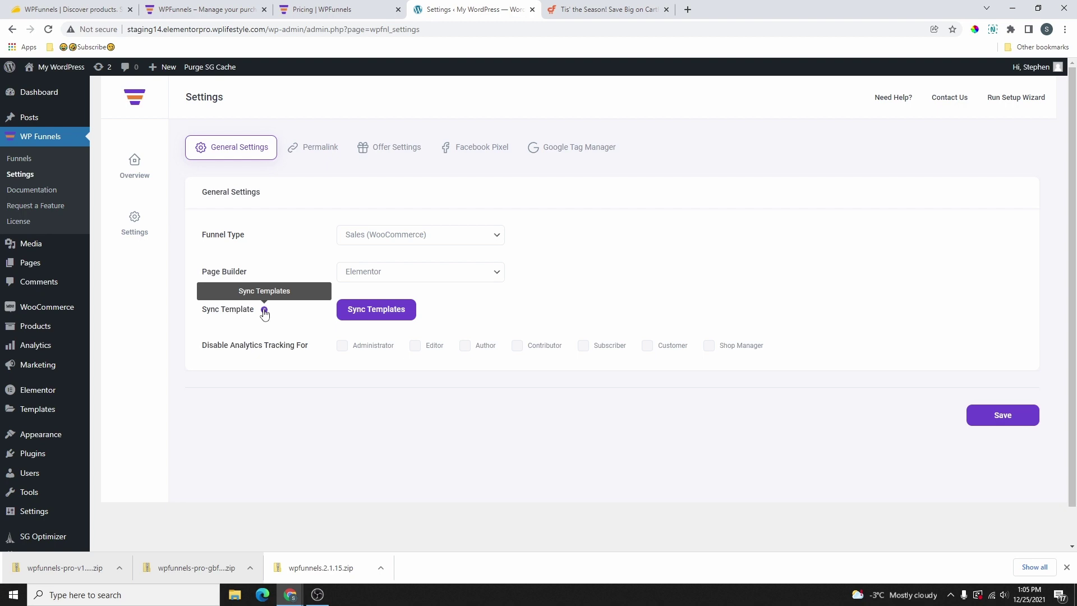
{"action": "left_click_drag", "start_coordinate": [202, 309], "coordinate": [256, 311]}
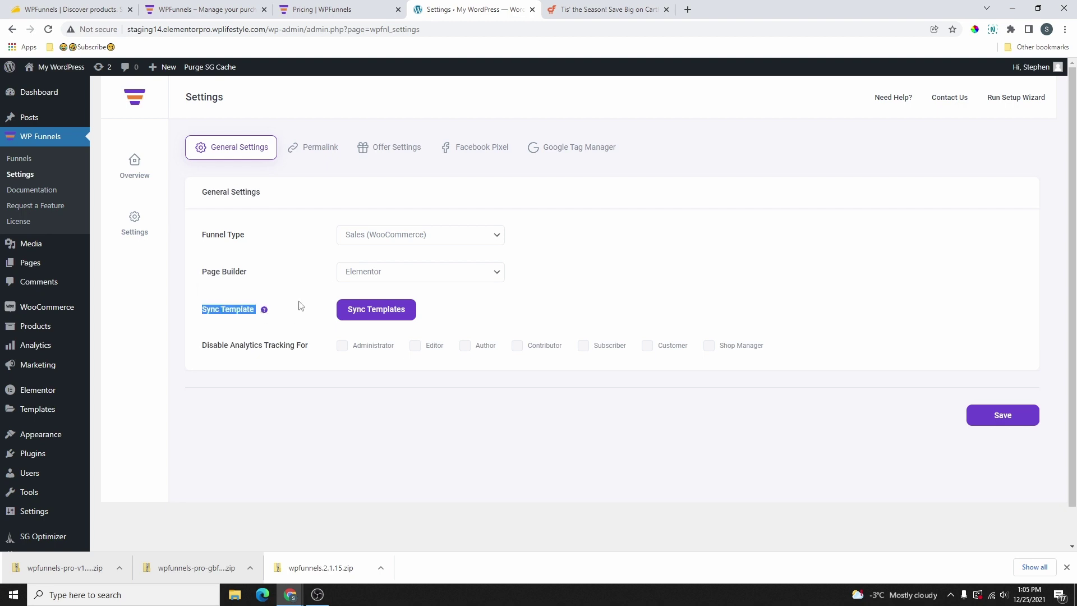
{"action": "mouse_move", "coordinate": [264, 314]}
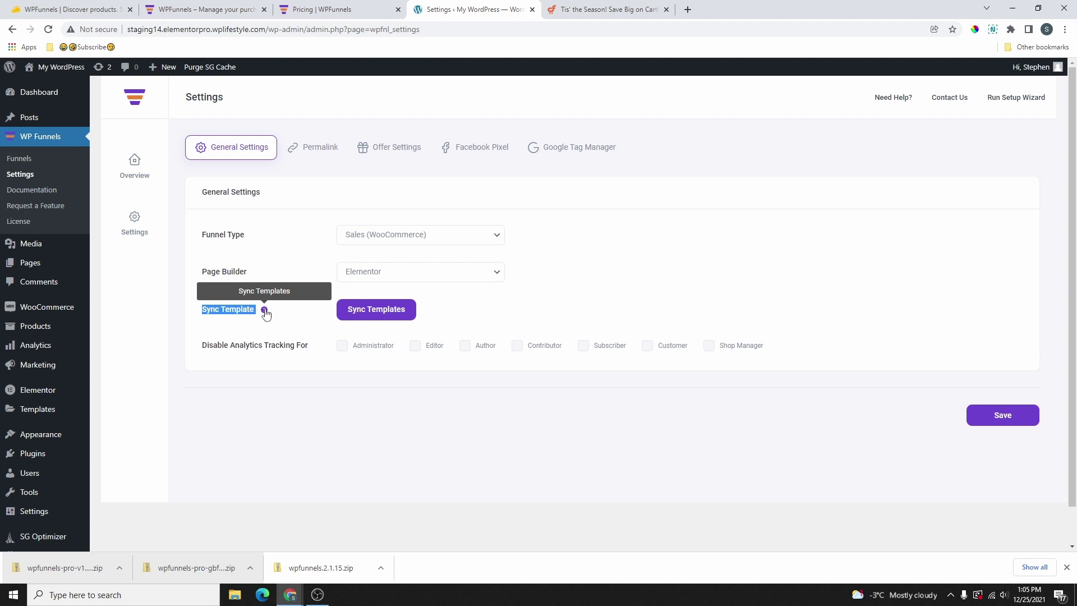
{"action": "scroll", "coordinate": [393, 365], "scroll_direction": "down", "scroll_amount": 1}
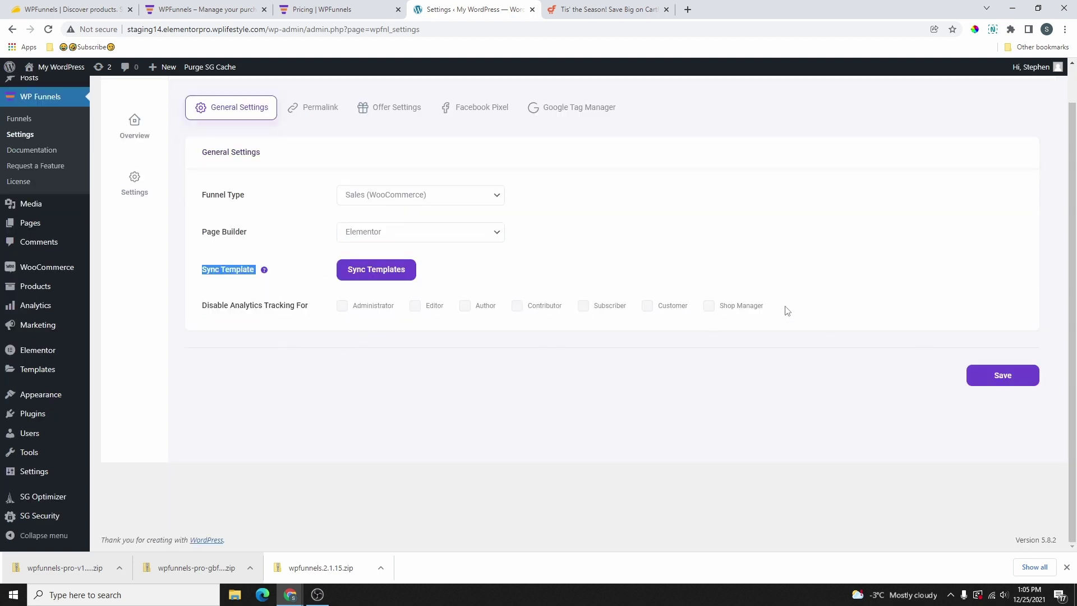
Step: Examine the analytics tracking exclusions, the permalink structures and the upsell/downsell order options in the WPFunnels settings
{"action": "left_click_drag", "start_coordinate": [200, 306], "coordinate": [318, 317]}
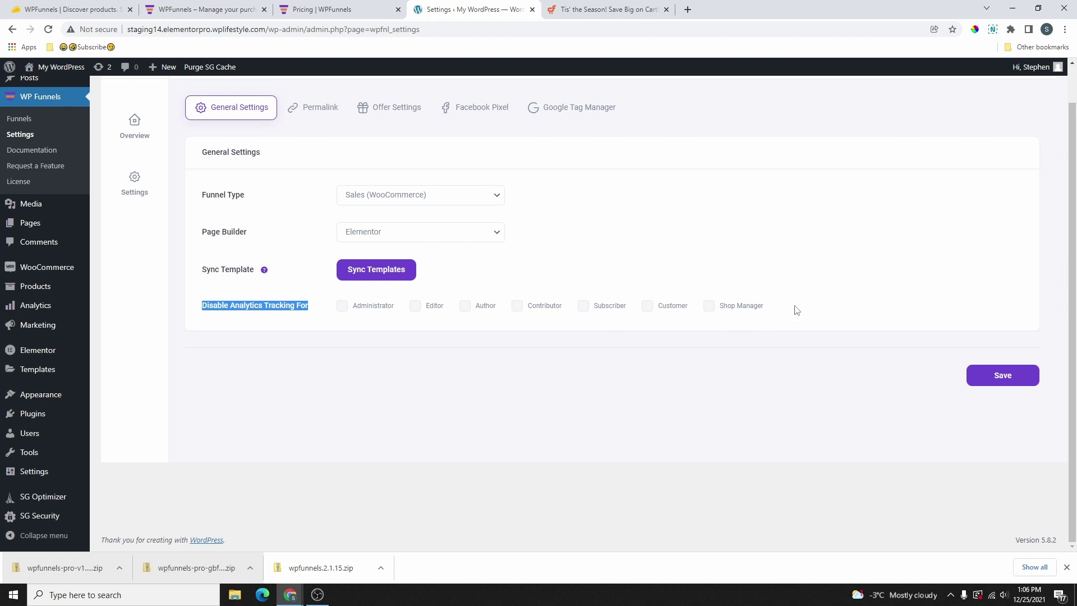
{"action": "scroll", "coordinate": [708, 331], "scroll_direction": "up", "scroll_amount": 1}
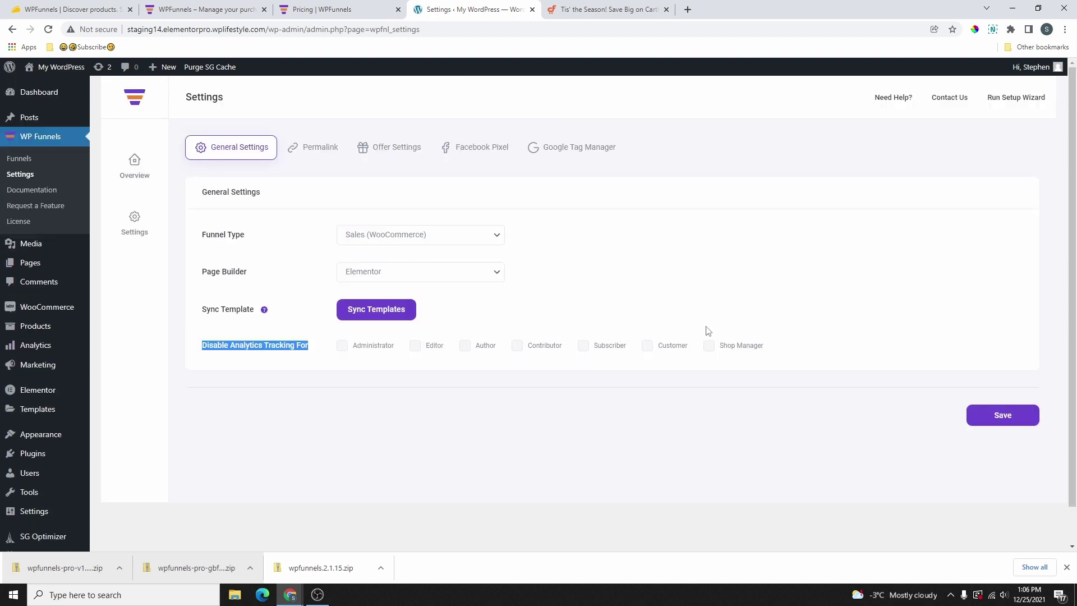
{"action": "left_click", "coordinate": [312, 150]}
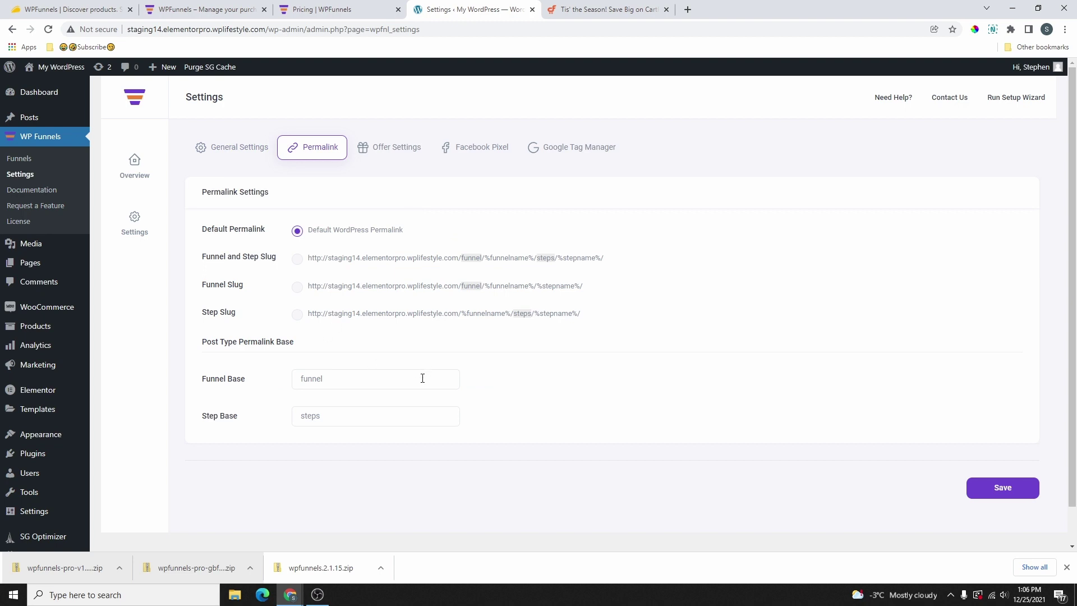
{"action": "left_click", "coordinate": [400, 158]}
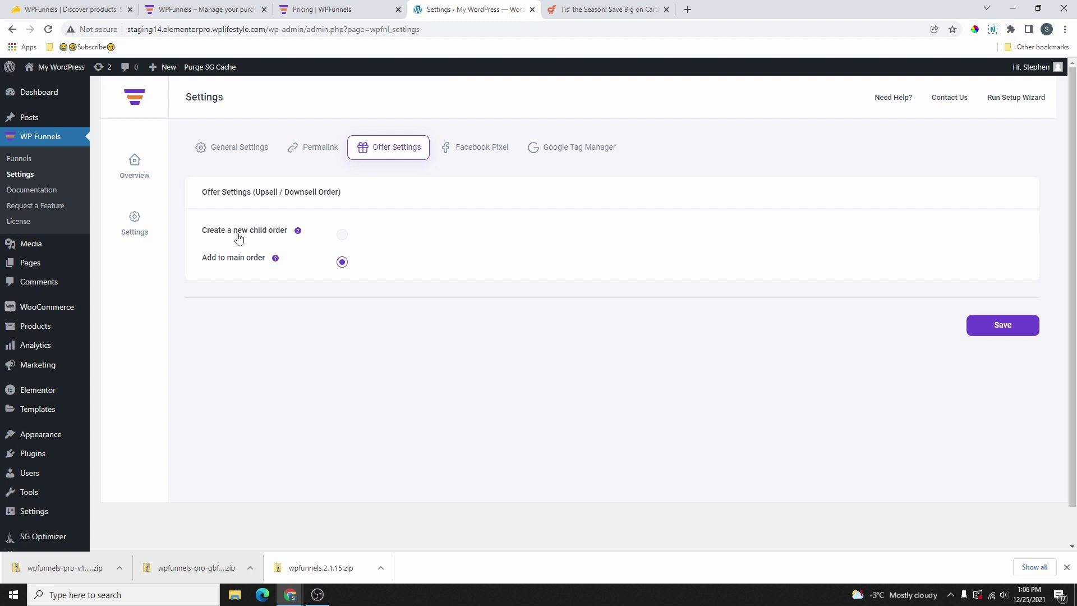
{"action": "mouse_move", "coordinate": [298, 232]}
Step: Preview the Facebook Pixel and Google Tag Manager options, leave both tracking integrations disabled, and save the general settings
{"action": "left_click", "coordinate": [473, 151]}
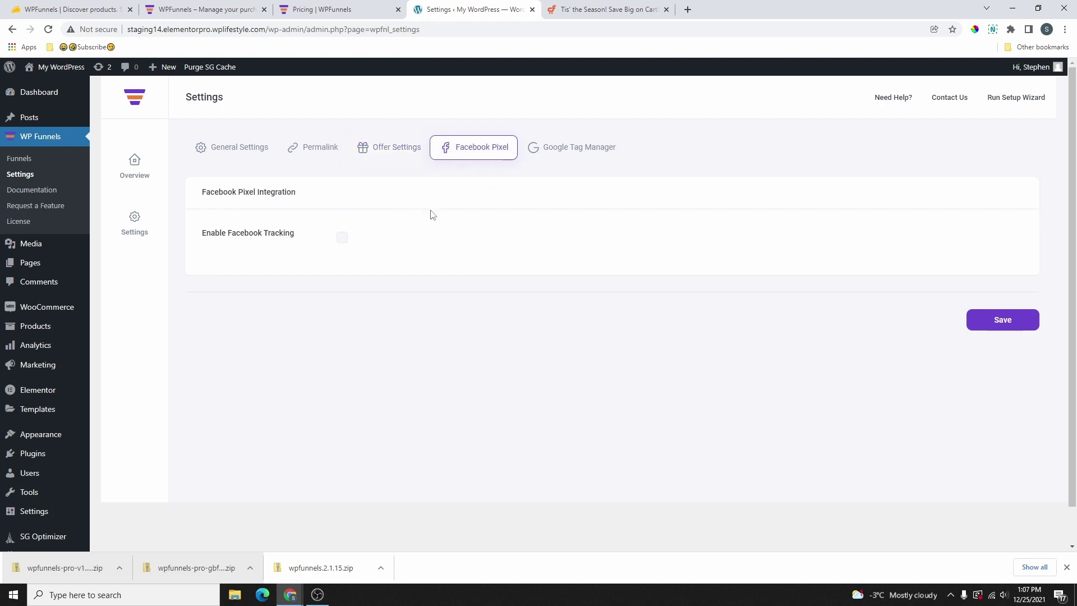
{"action": "left_click", "coordinate": [342, 237]}
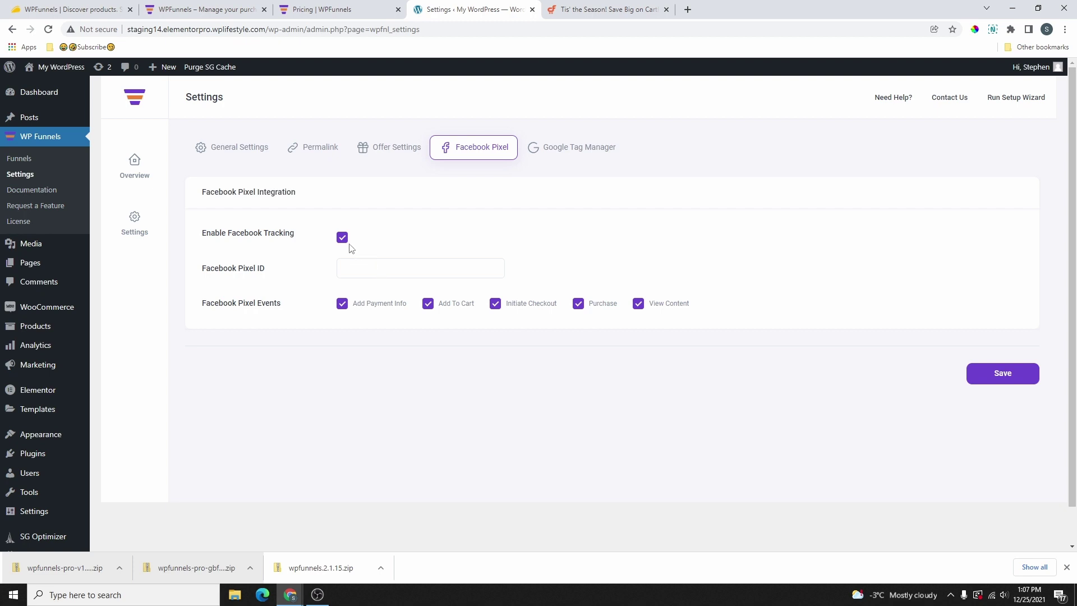
{"action": "left_click", "coordinate": [342, 238]}
{"action": "left_click", "coordinate": [569, 150]}
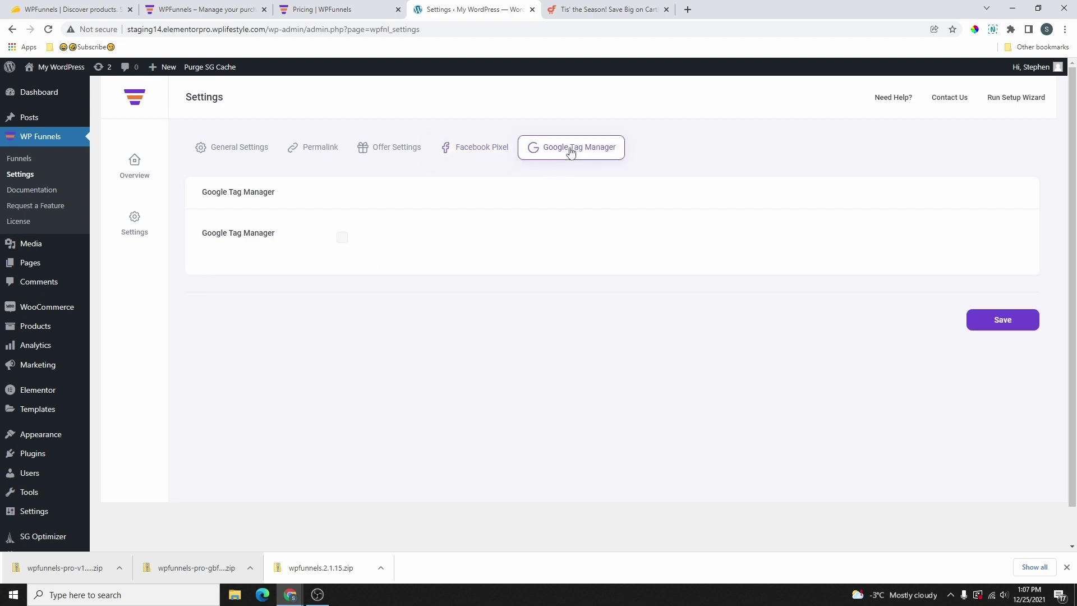
{"action": "left_click", "coordinate": [341, 239]}
{"action": "left_click", "coordinate": [342, 238]}
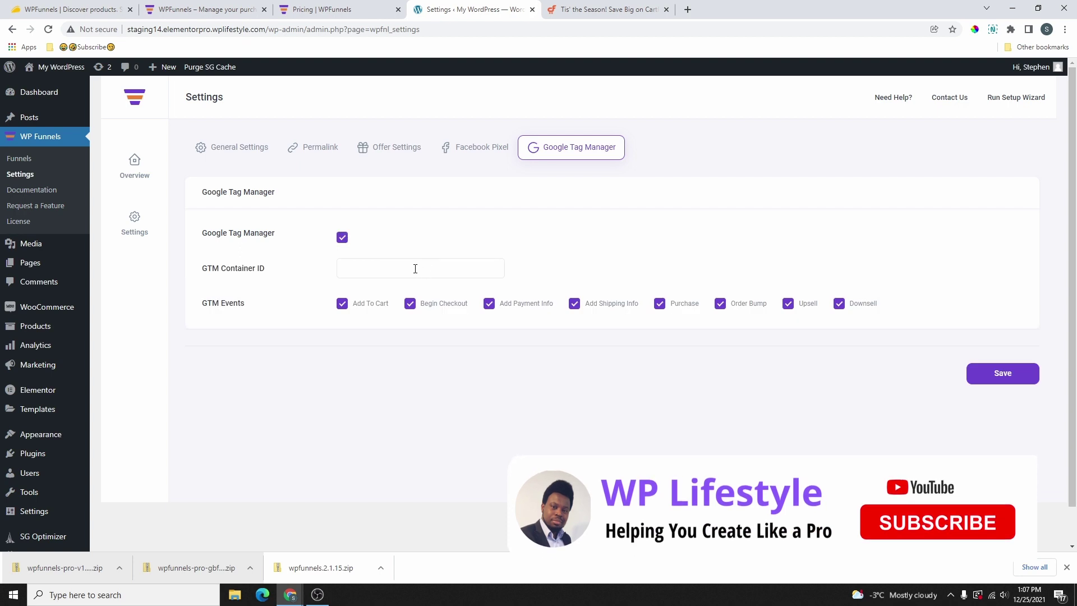
{"action": "left_click", "coordinate": [342, 238]}
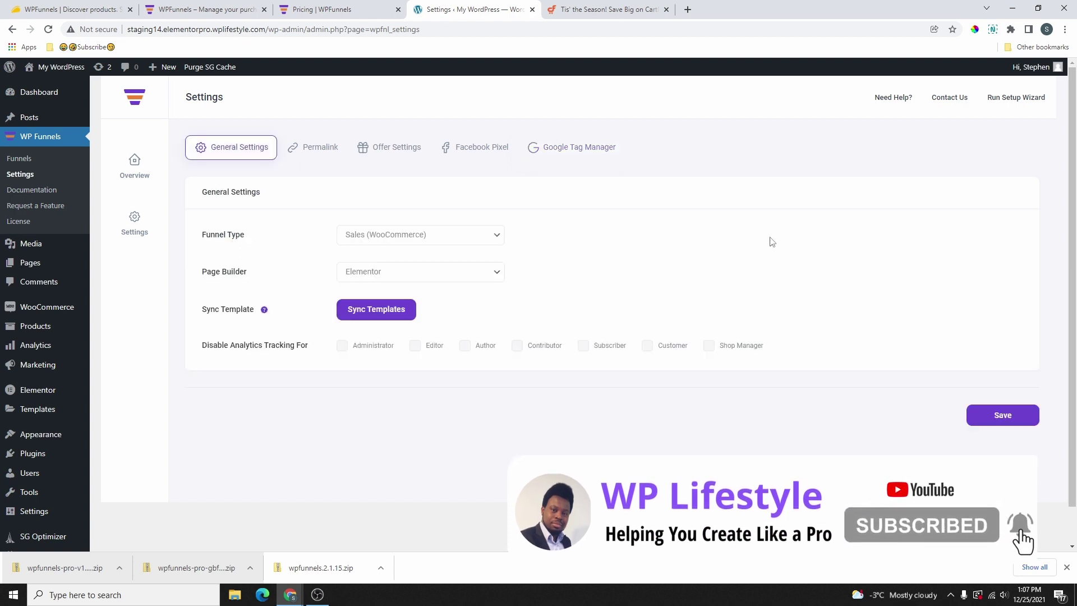
{"action": "left_click", "coordinate": [1008, 423]}
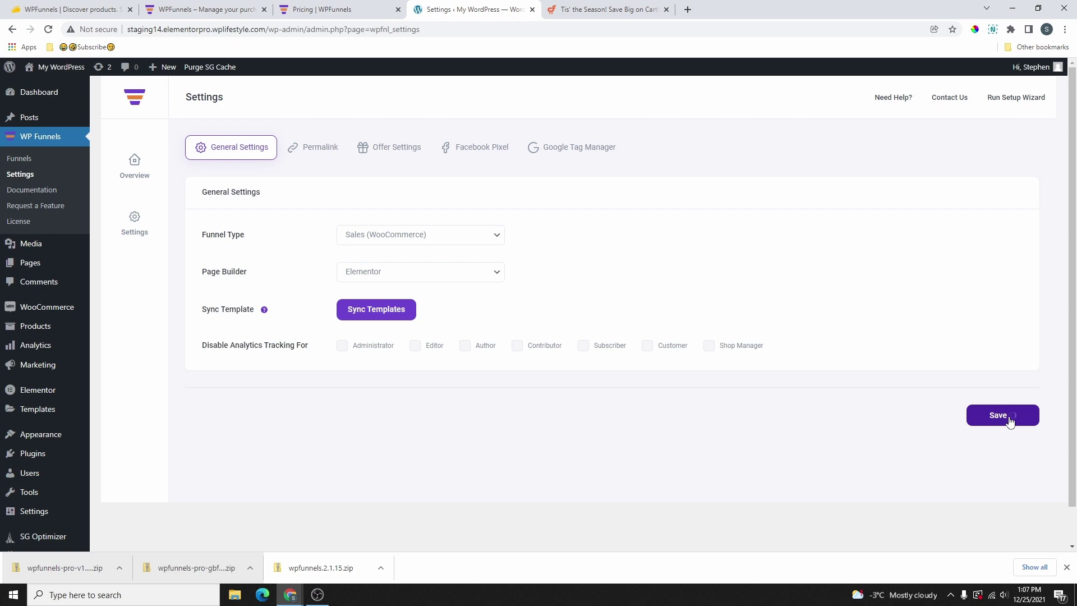
Step: Open the WPFunnels documentation, look through the Help Center topics from top to bottom, and close the page
{"action": "left_click", "coordinate": [29, 192]}
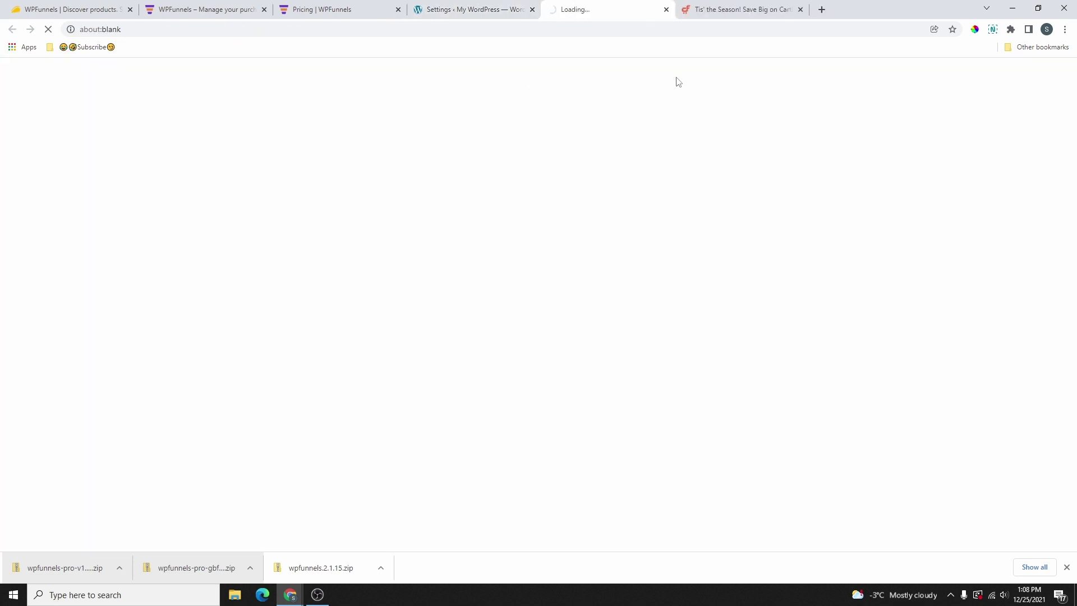
{"action": "scroll", "coordinate": [462, 245], "scroll_direction": "down", "scroll_amount": 5}
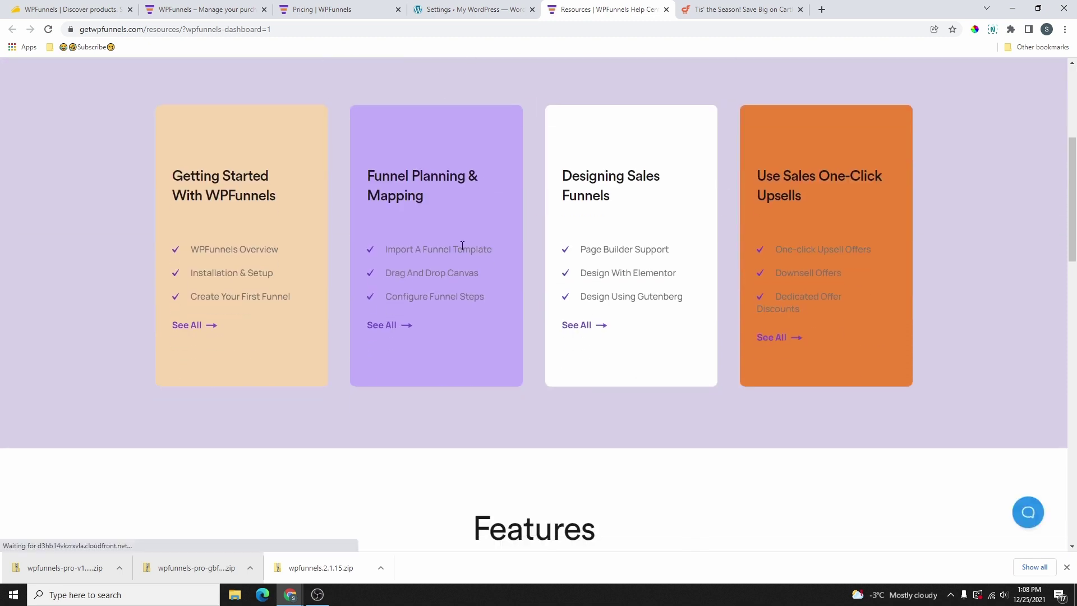
{"action": "scroll", "coordinate": [819, 219], "scroll_direction": "down", "scroll_amount": 15}
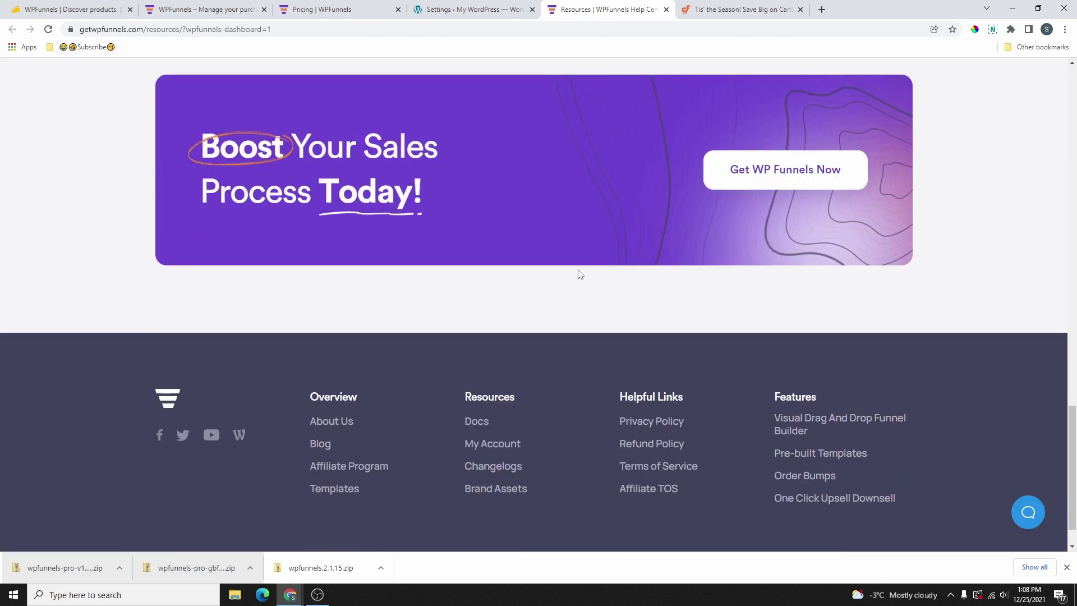
{"action": "scroll", "coordinate": [570, 267], "scroll_direction": "up", "scroll_amount": 10}
{"action": "scroll", "coordinate": [560, 263], "scroll_direction": "up", "scroll_amount": 13}
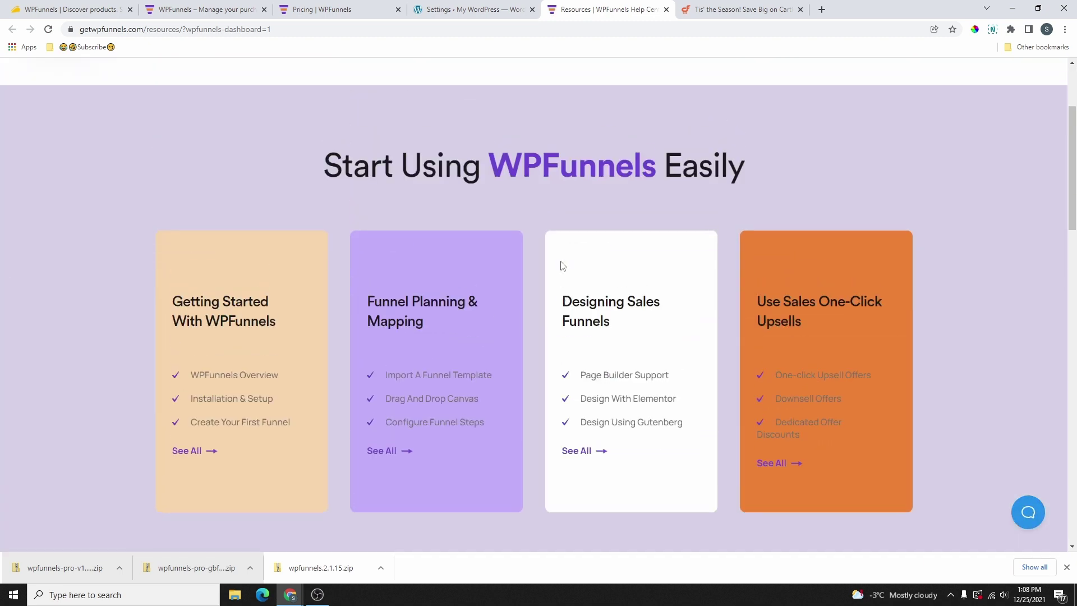
{"action": "scroll", "coordinate": [470, 334], "scroll_direction": "down", "scroll_amount": 4}
{"action": "scroll", "coordinate": [471, 335], "scroll_direction": "up", "scroll_amount": 4}
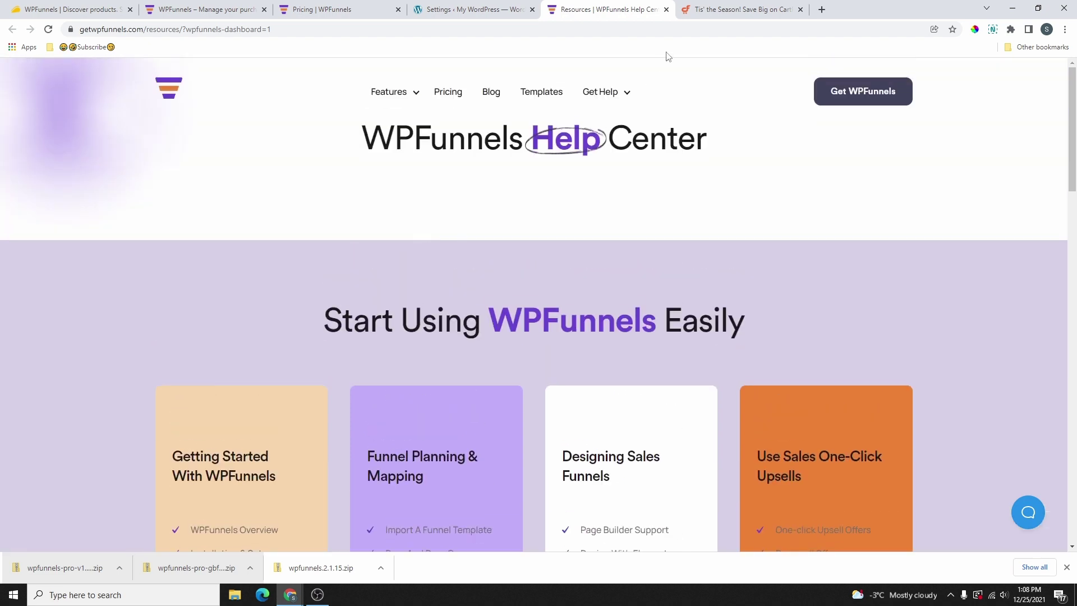
{"action": "left_click", "coordinate": [666, 10]}
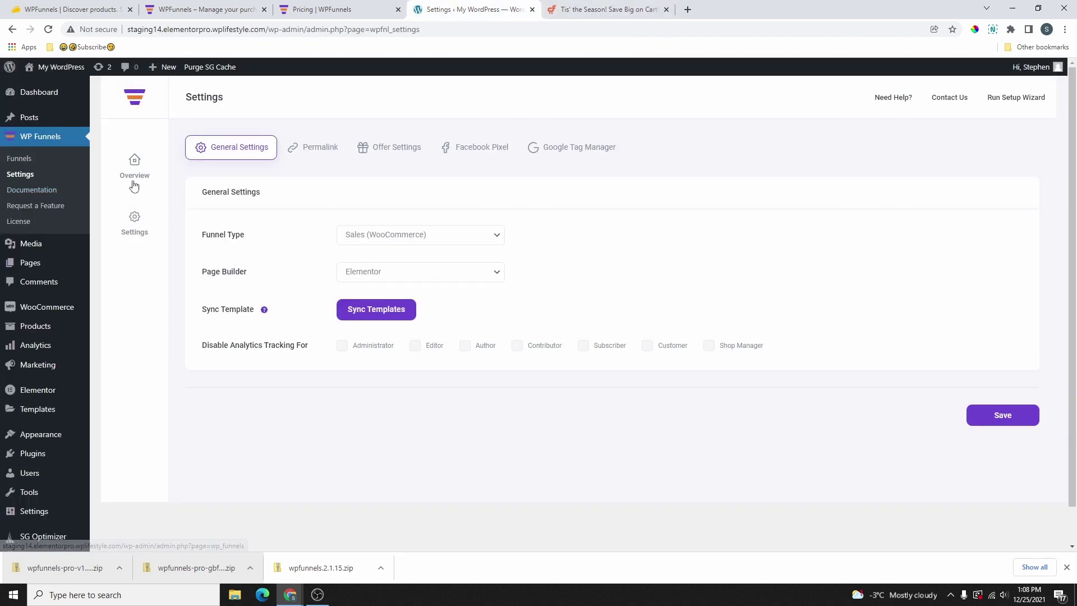
Step: Start creating the first funnel from the funnel overview and look through all the available templates
{"action": "left_click", "coordinate": [135, 171]}
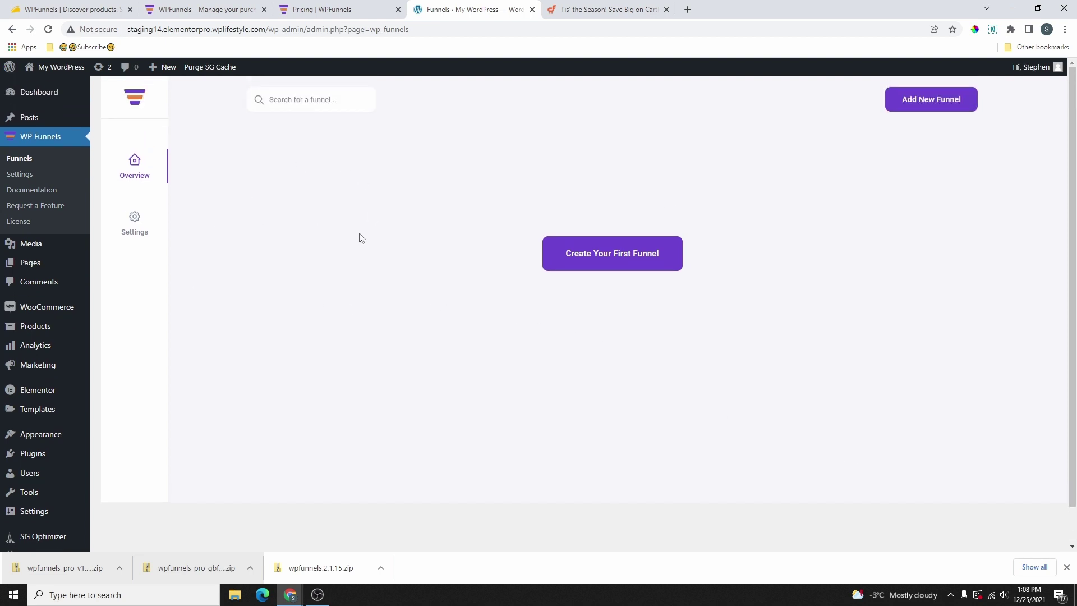
{"action": "left_click", "coordinate": [558, 259]}
{"action": "scroll", "coordinate": [590, 225], "scroll_direction": "down", "scroll_amount": 3}
{"action": "scroll", "coordinate": [356, 215], "scroll_direction": "up", "scroll_amount": 3}
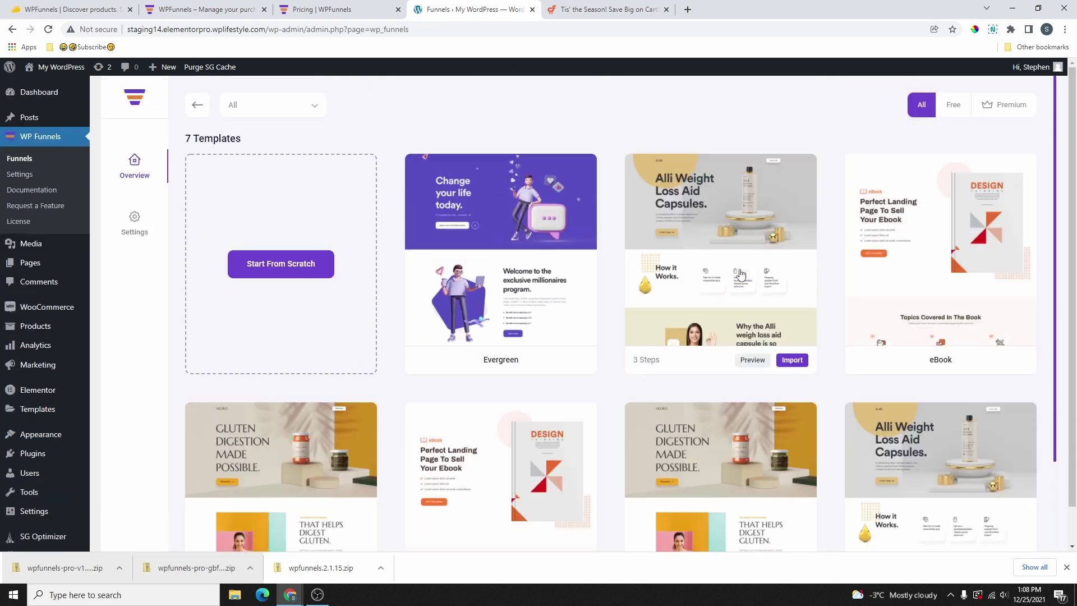
{"action": "scroll", "coordinate": [752, 264], "scroll_direction": "down", "scroll_amount": 3}
{"action": "scroll", "coordinate": [591, 270], "scroll_direction": "up", "scroll_amount": 3}
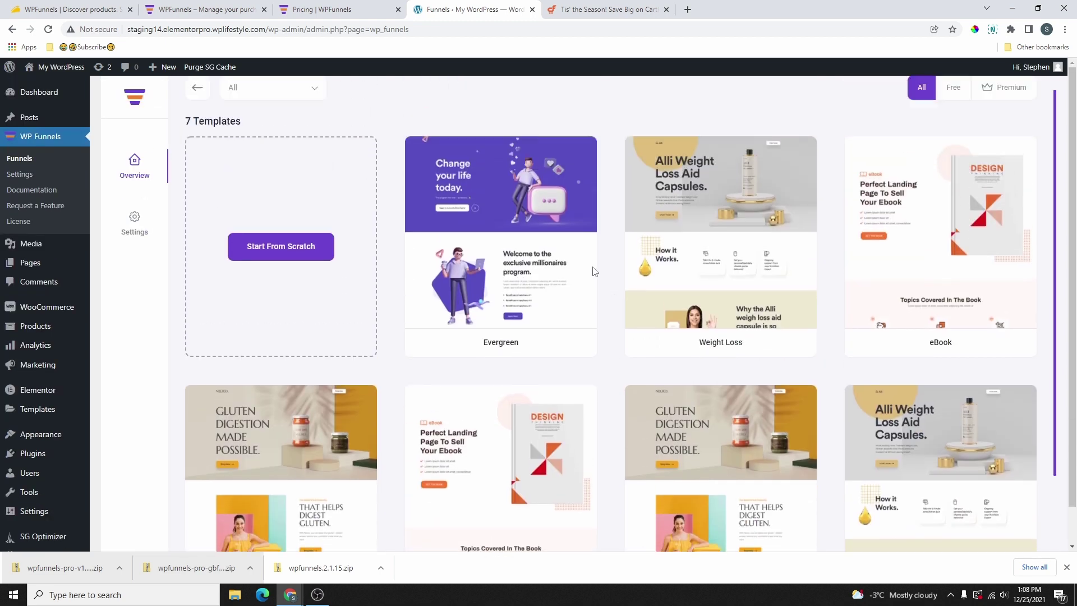
{"action": "scroll", "coordinate": [992, 320], "scroll_direction": "down", "scroll_amount": 3}
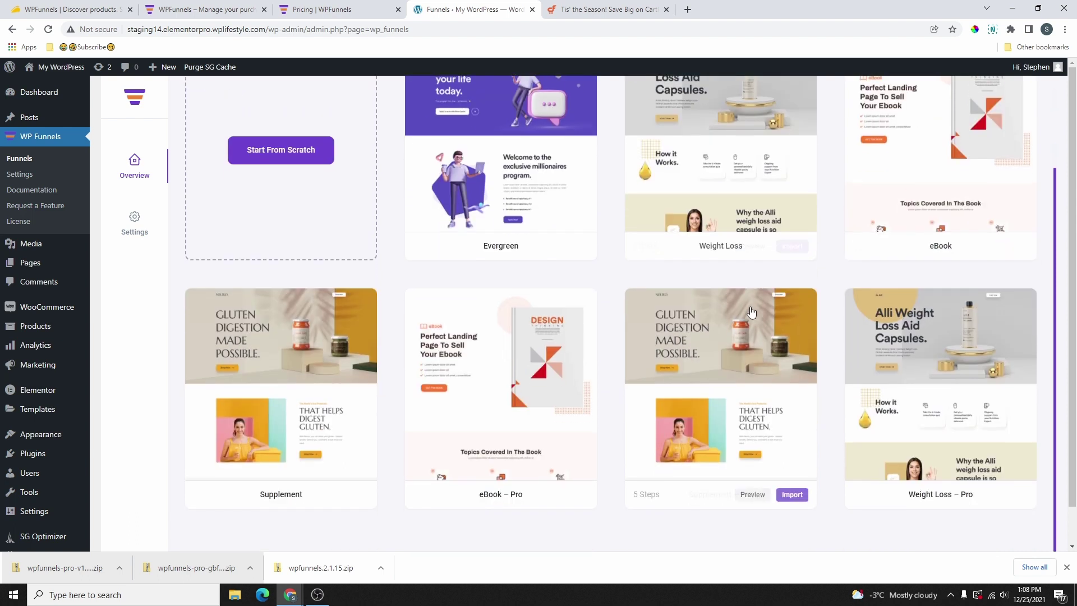
{"action": "scroll", "coordinate": [487, 394], "scroll_direction": "up", "scroll_amount": 3}
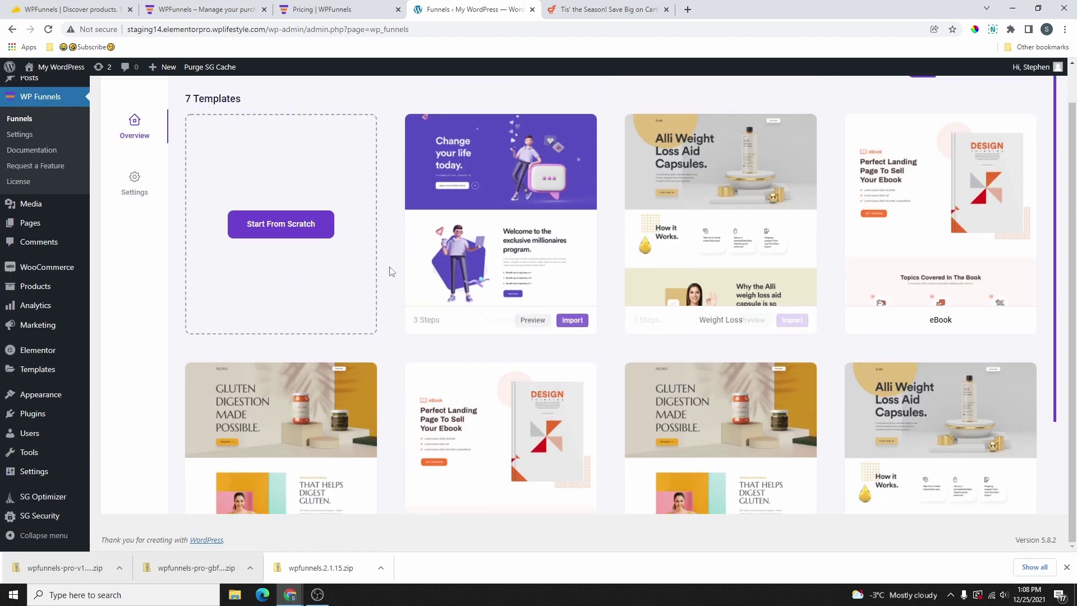
{"action": "scroll", "coordinate": [391, 270], "scroll_direction": "down", "scroll_amount": 3}
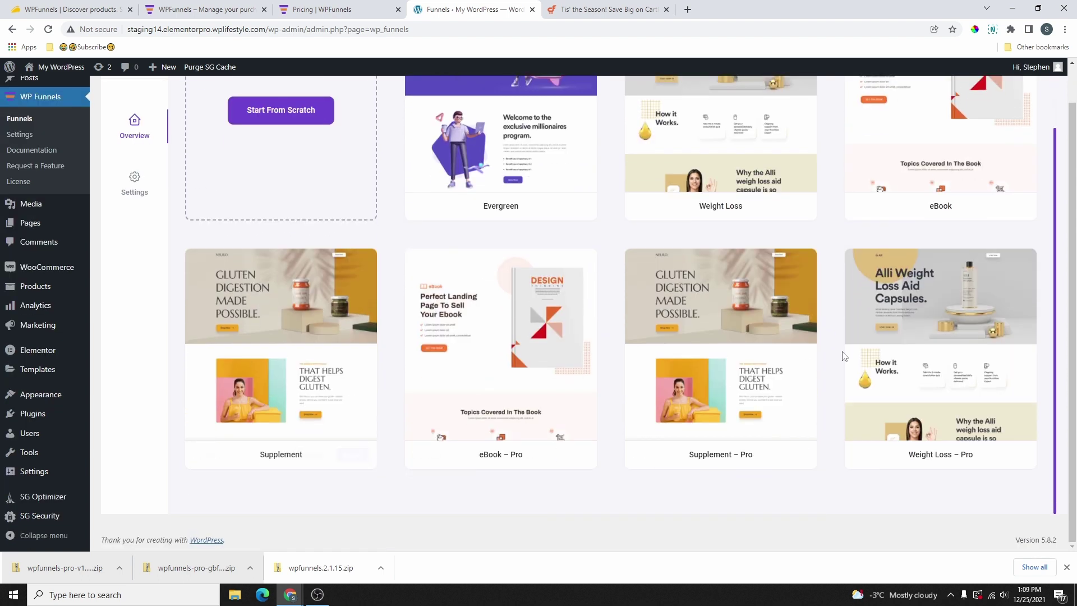
{"action": "scroll", "coordinate": [974, 382], "scroll_direction": "up", "scroll_amount": 3}
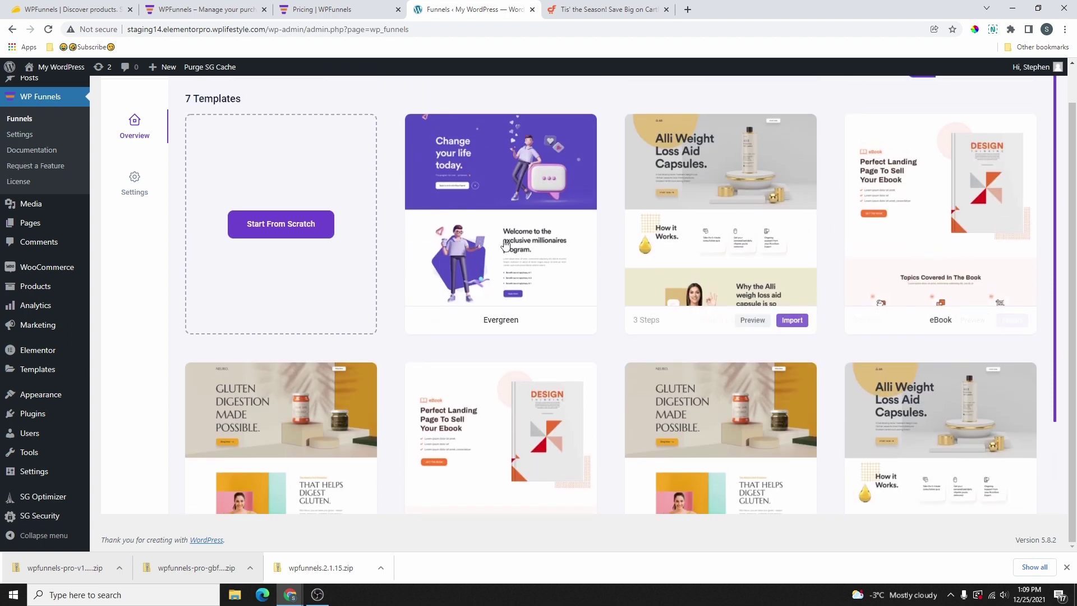
{"action": "scroll", "coordinate": [339, 244], "scroll_direction": "up", "scroll_amount": 1}
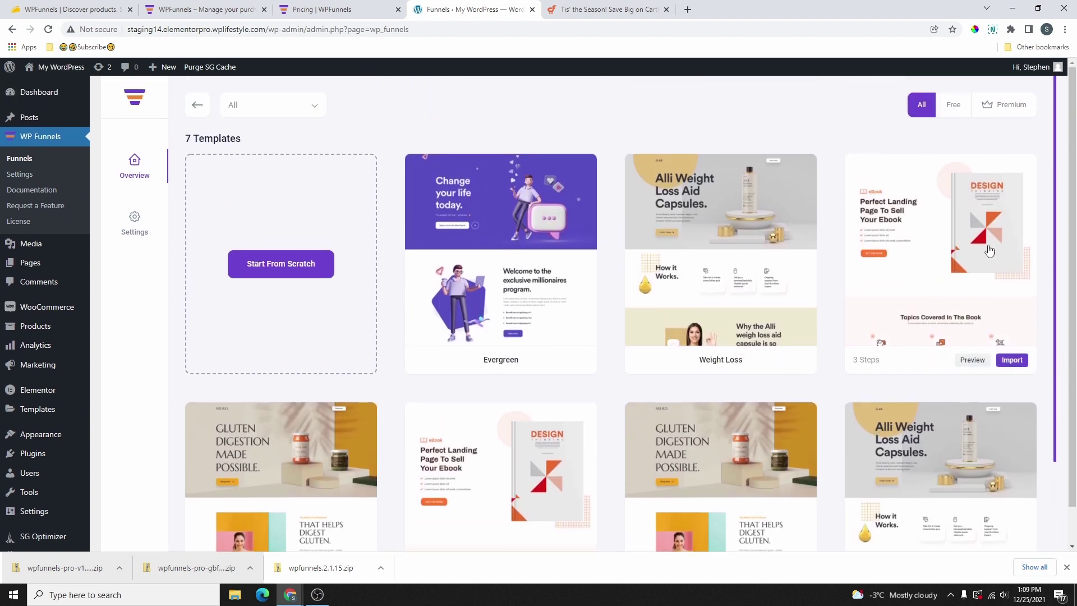
{"action": "scroll", "coordinate": [644, 281], "scroll_direction": "down", "scroll_amount": 2}
{"action": "scroll", "coordinate": [645, 280], "scroll_direction": "up", "scroll_amount": 2}
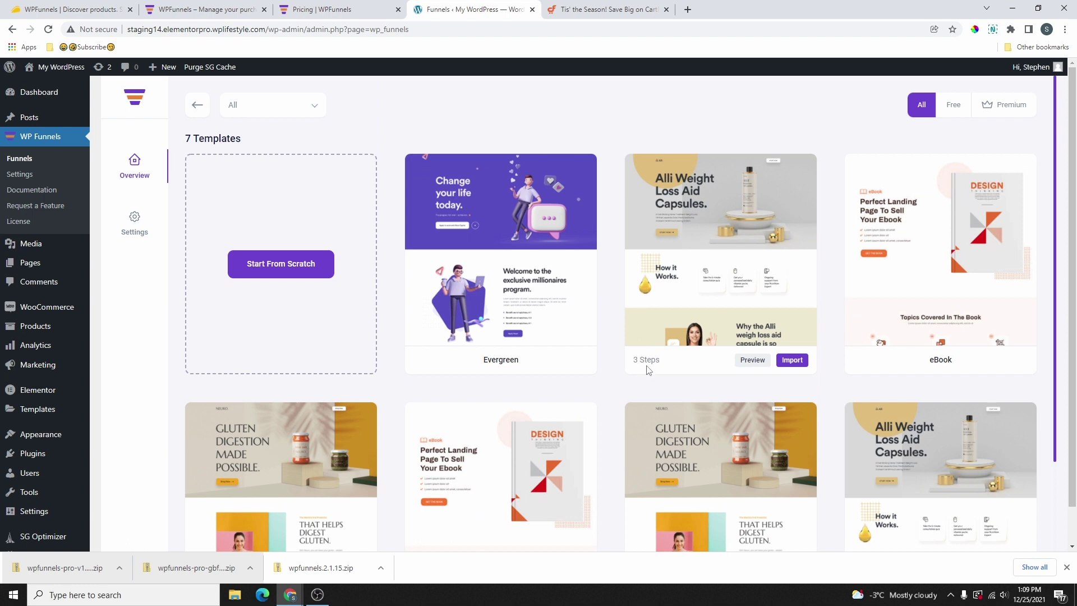
Step: Compare the Free and Premium funnel templates and import the premium eBook – Pro template
{"action": "scroll", "coordinate": [649, 360], "scroll_direction": "down", "scroll_amount": 3}
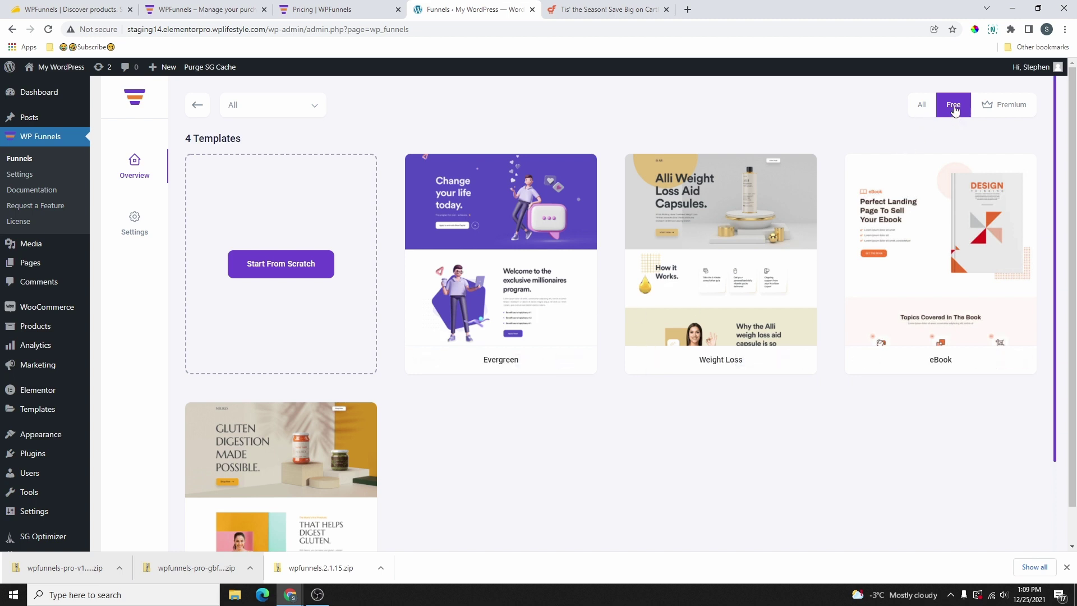
{"action": "scroll", "coordinate": [296, 381], "scroll_direction": "down", "scroll_amount": 2}
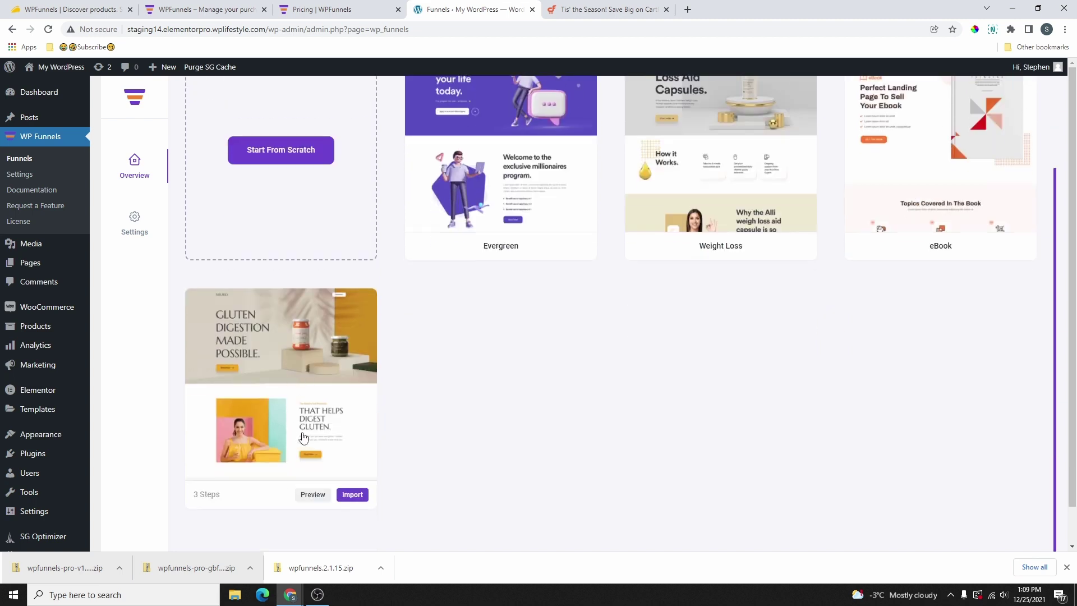
{"action": "scroll", "coordinate": [437, 284], "scroll_direction": "up", "scroll_amount": 2}
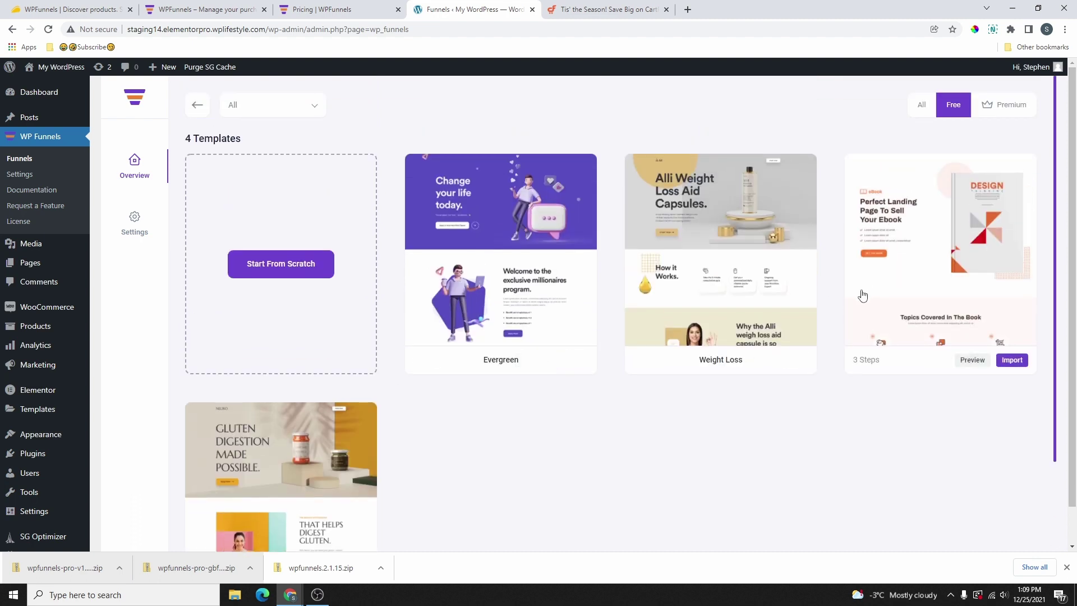
{"action": "left_click", "coordinate": [1008, 105]}
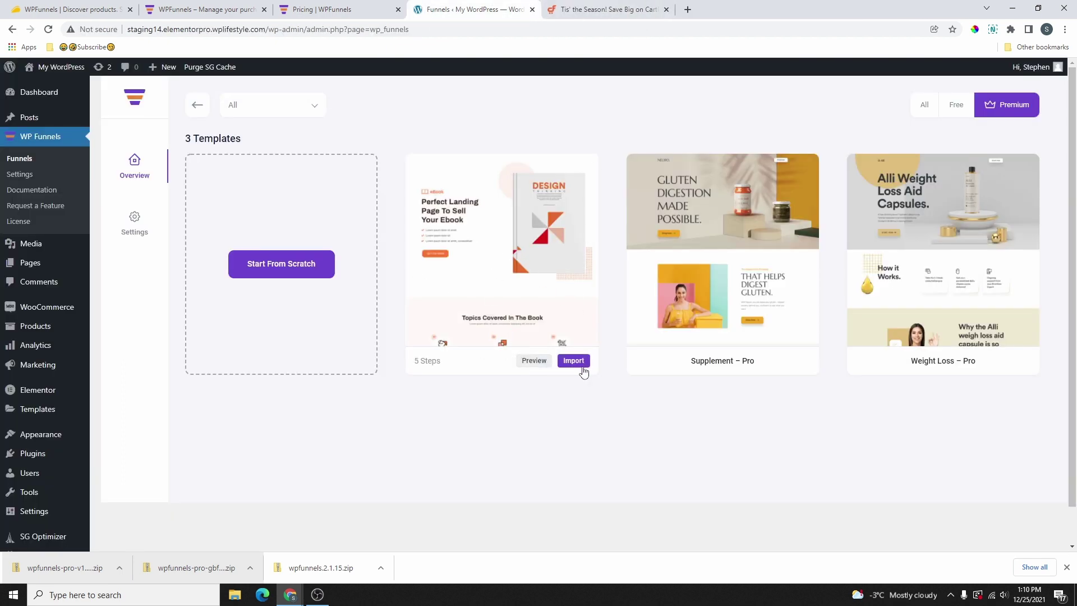
{"action": "left_click", "coordinate": [574, 361]}
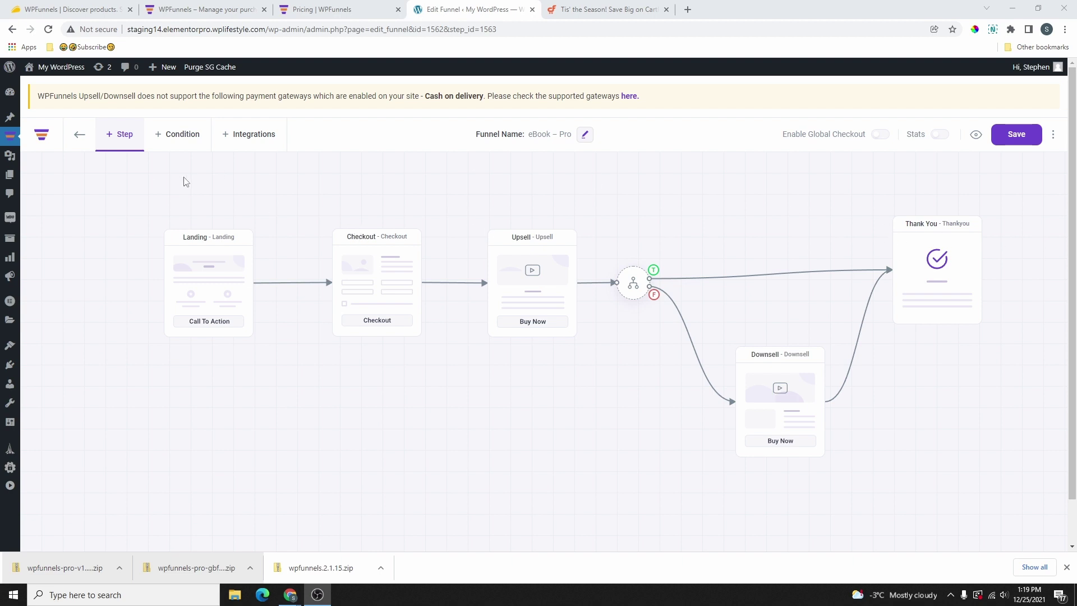
Step: Add another condition node to the eBook – Pro funnel canvas
{"action": "left_click", "coordinate": [182, 139]}
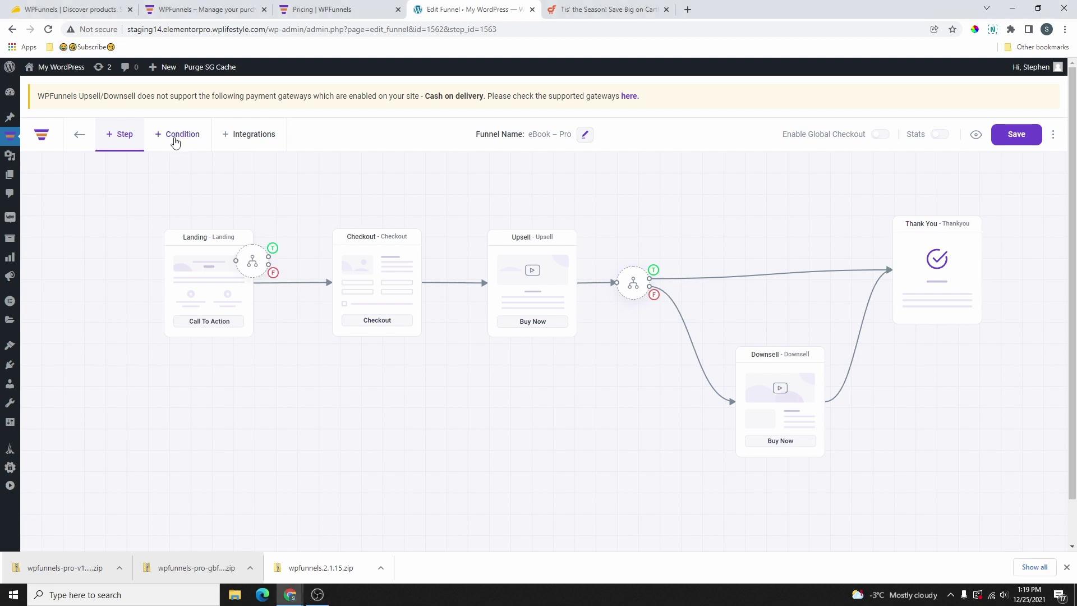
Step: Enable funnel integration for the eBook – Pro funnel and start a new integration, checking its available CRM choices
{"action": "left_click", "coordinate": [252, 138]}
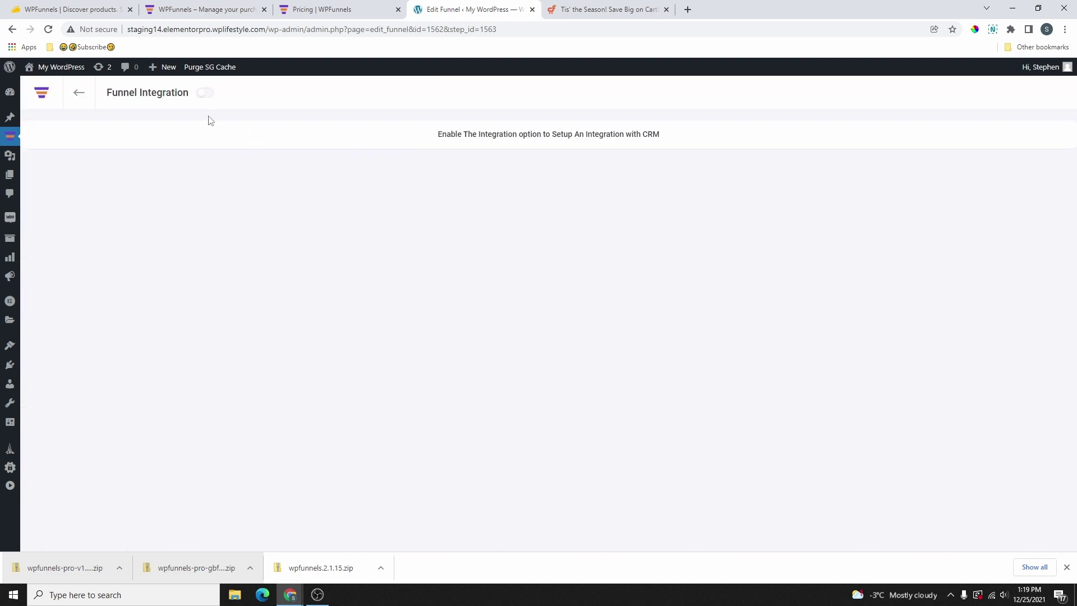
{"action": "left_click", "coordinate": [202, 93]}
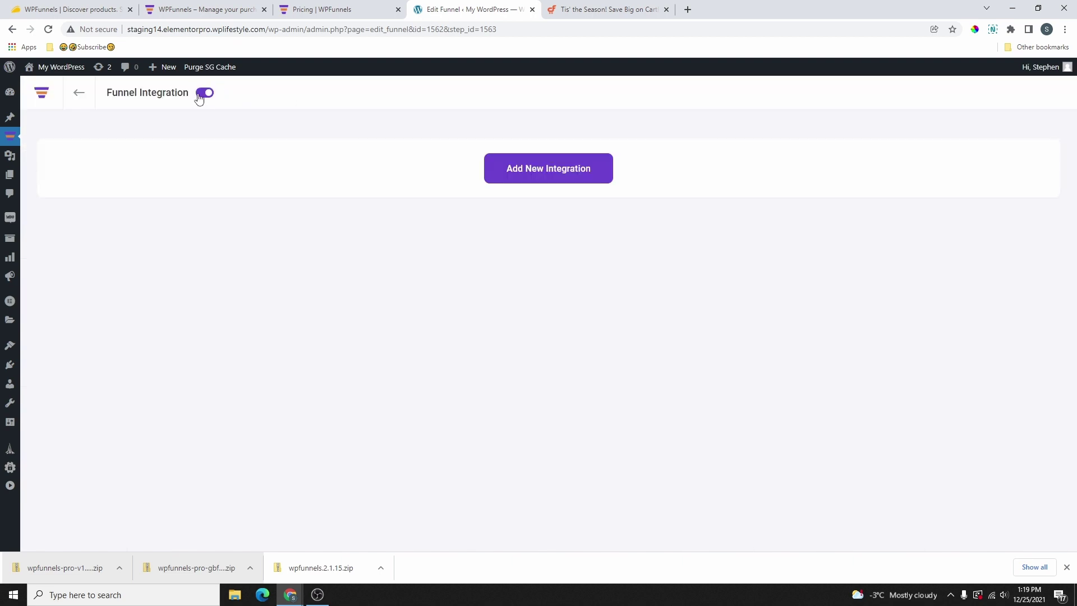
{"action": "left_click", "coordinate": [556, 179]}
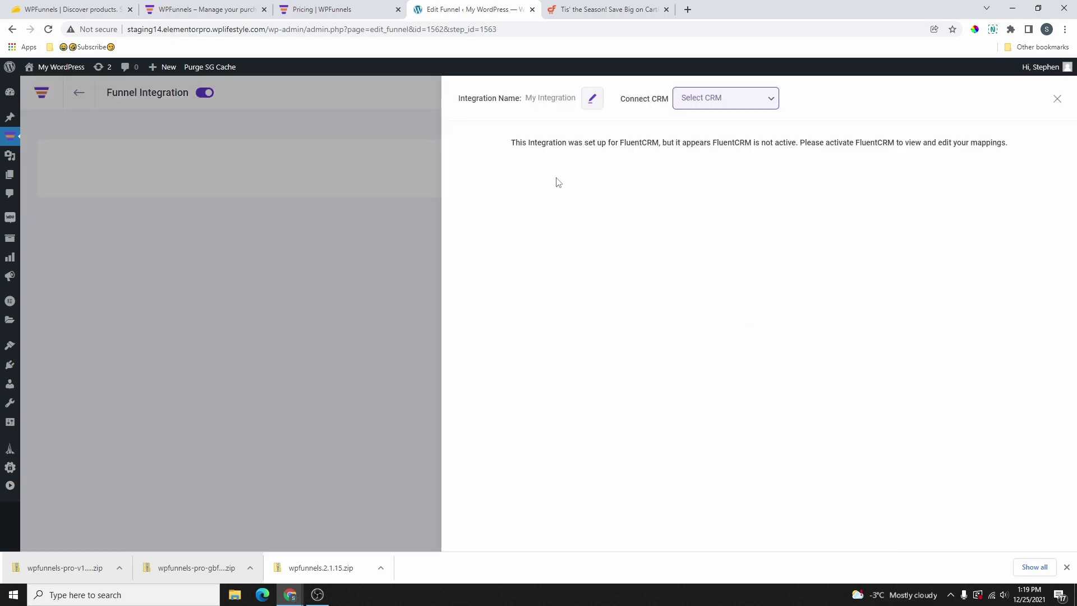
{"action": "left_click", "coordinate": [712, 104]}
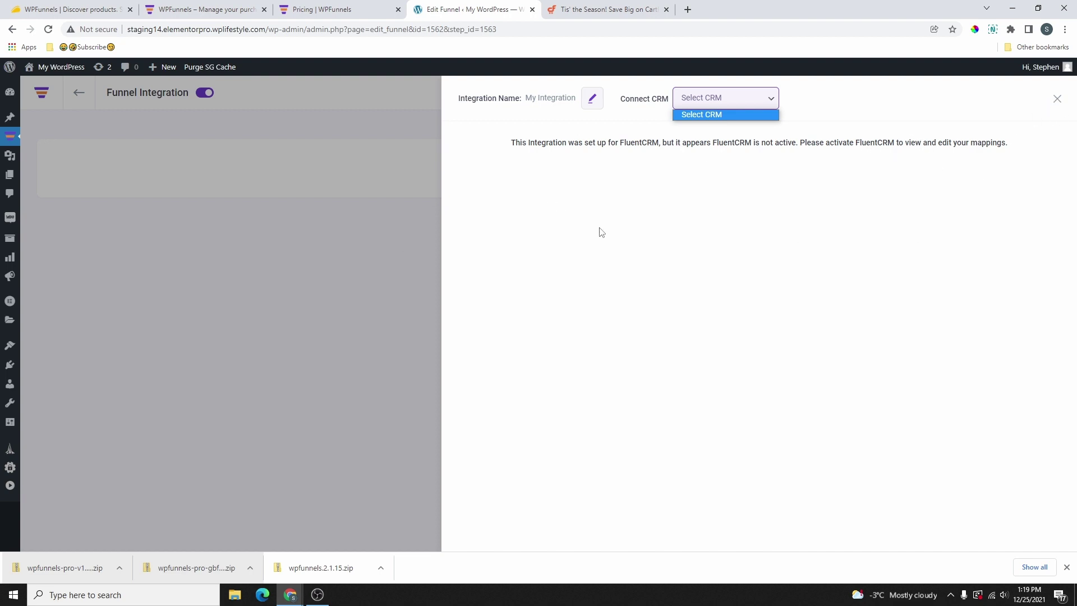
Step: Leave the funnel integration settings and rename the funnel as eBook Sample
{"action": "left_click", "coordinate": [1056, 99]}
{"action": "left_click", "coordinate": [77, 94]}
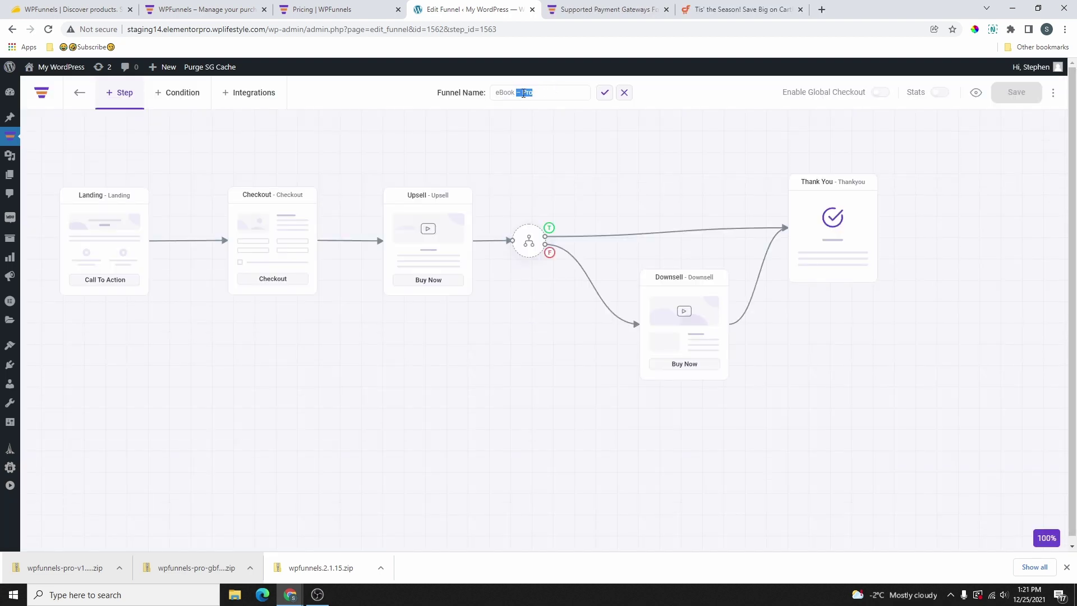
{"action": "key", "text": "BackSpace"}
{"action": "left_click", "coordinate": [604, 93]}
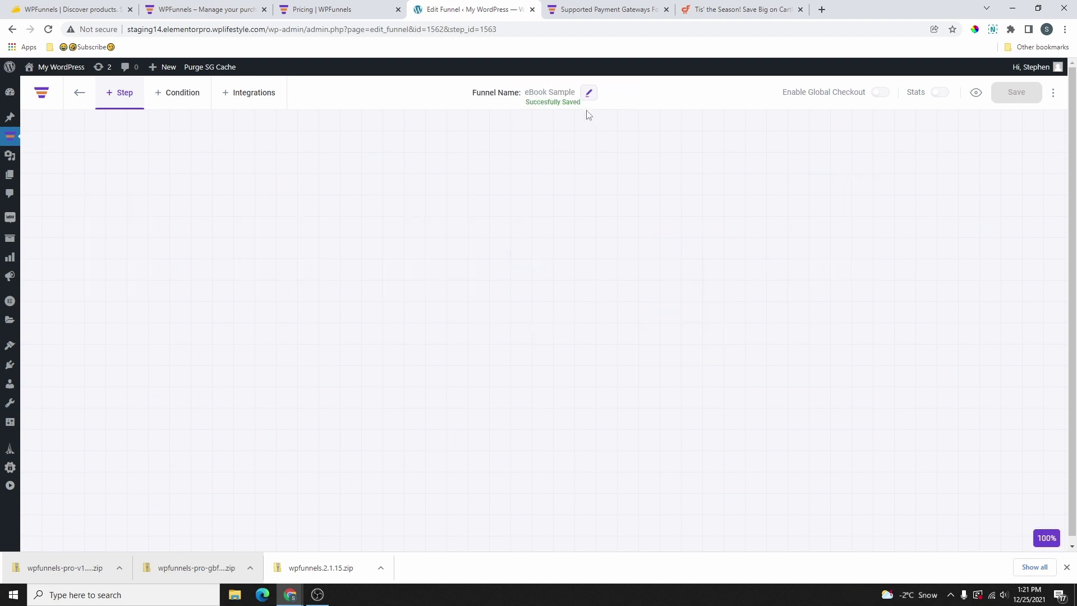
Step: Try out Global Checkout and the per-step Stats on the funnel canvas, switching each one off again
{"action": "left_click", "coordinate": [878, 92]}
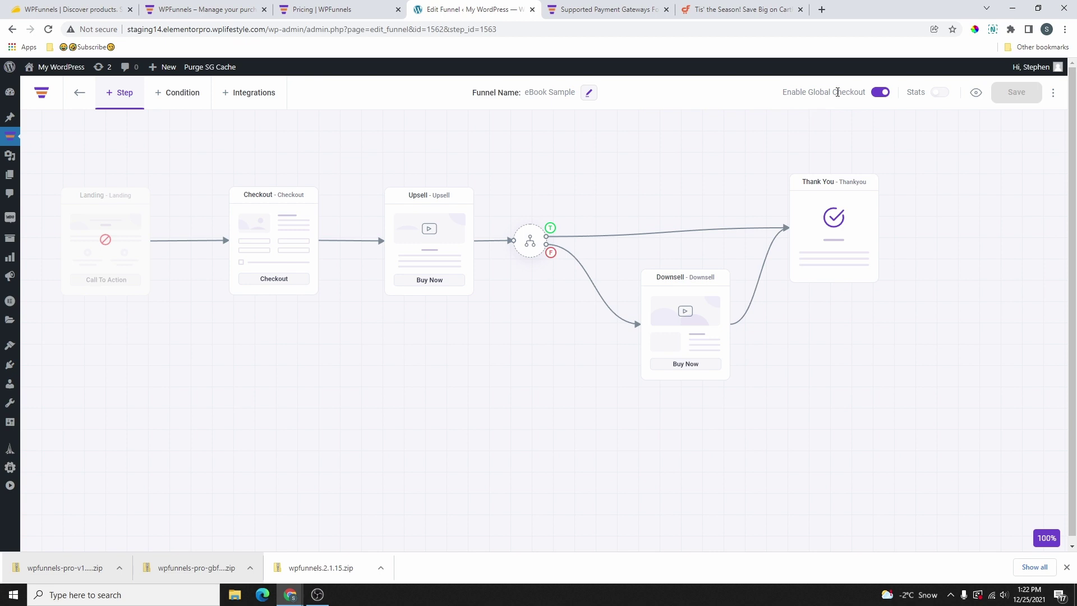
{"action": "left_click", "coordinate": [879, 93]}
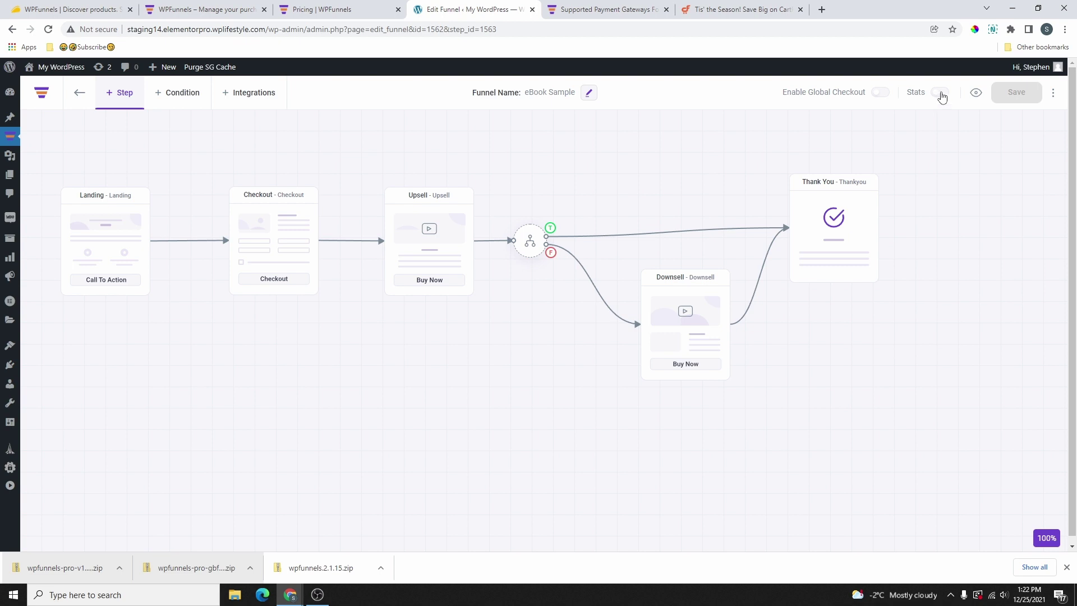
{"action": "left_click", "coordinate": [940, 93]}
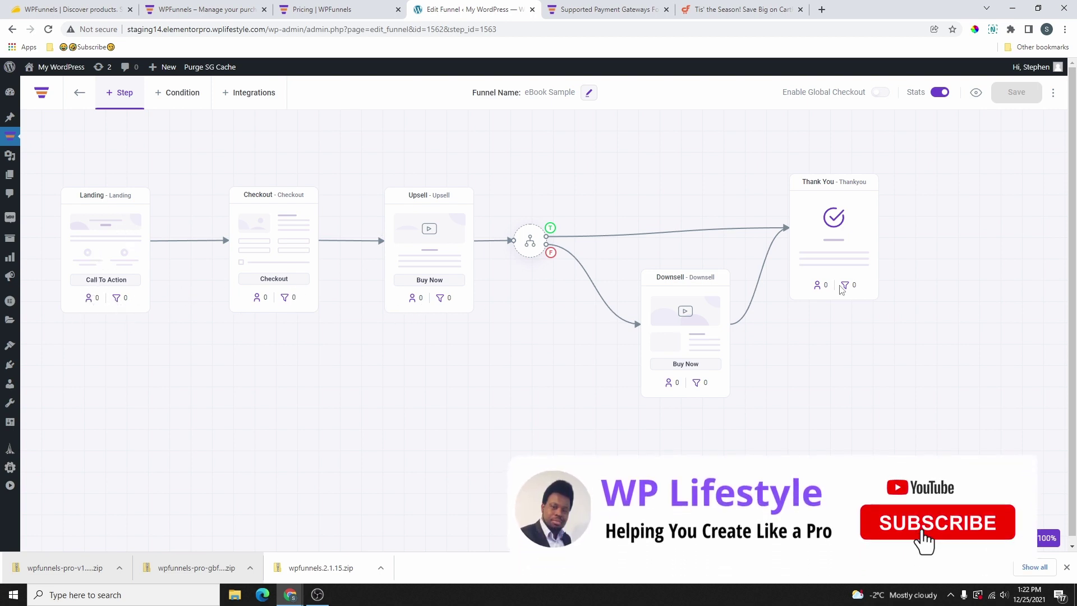
{"action": "left_click", "coordinate": [936, 94]}
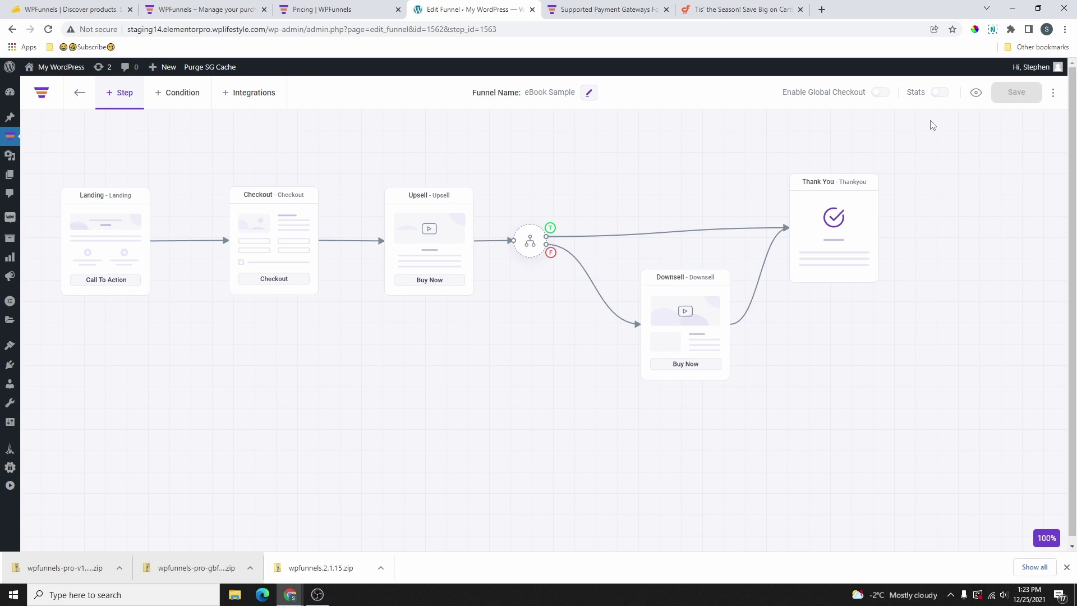
{"action": "left_click", "coordinate": [939, 93]}
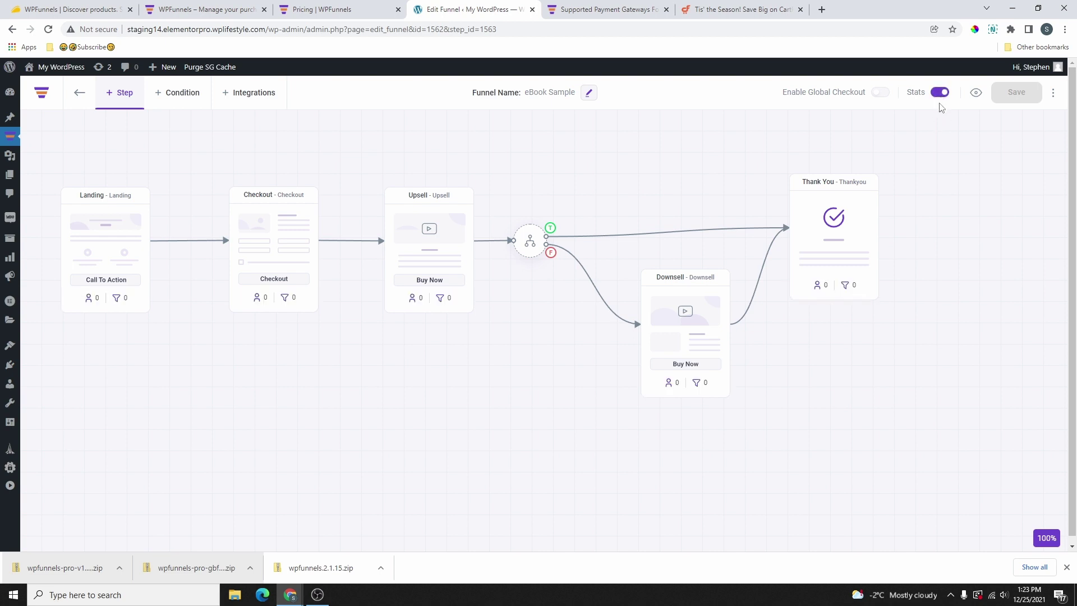
{"action": "left_click", "coordinate": [942, 97]}
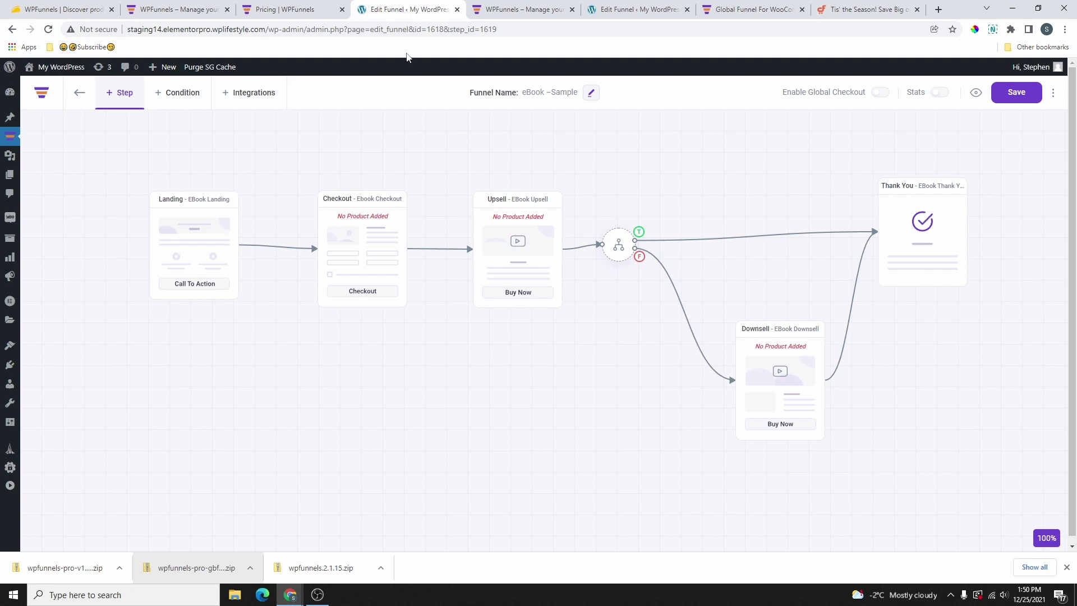
Step: Open the Landing step's page in Elementor and look through its sections, including the main heading, topics and author section
{"action": "mouse_move", "coordinate": [193, 164]}
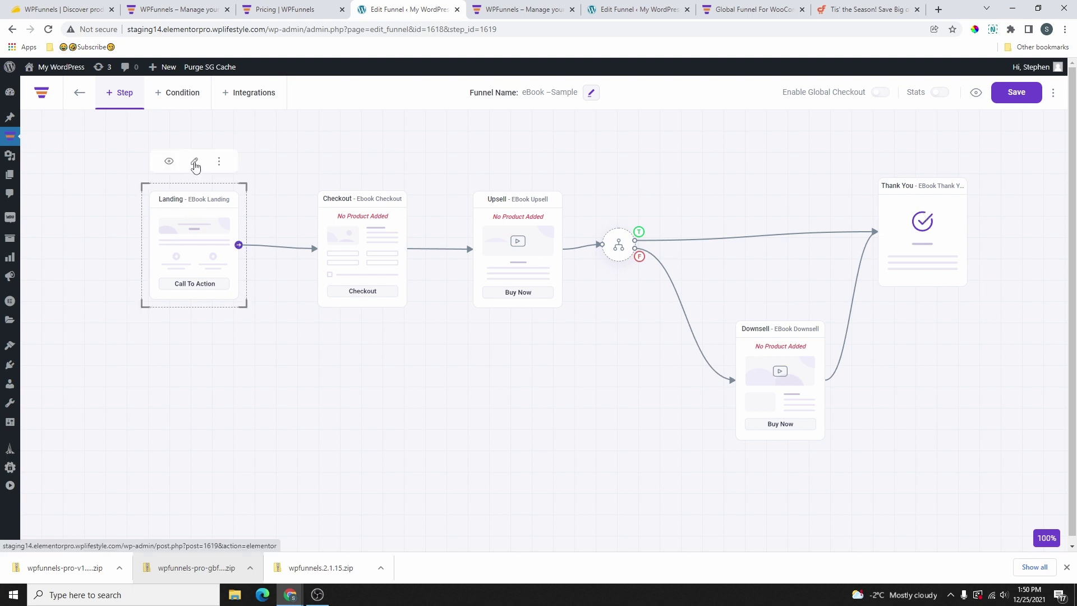
{"action": "left_click", "coordinate": [194, 163]}
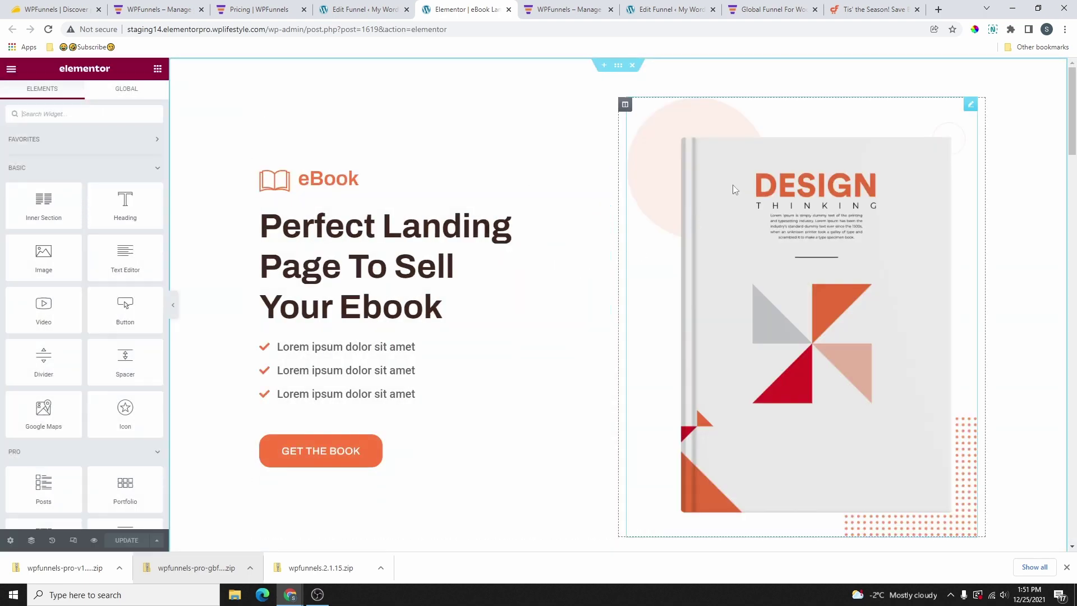
{"action": "scroll", "coordinate": [680, 219], "scroll_direction": "down", "scroll_amount": 6}
{"action": "scroll", "coordinate": [553, 240], "scroll_direction": "up", "scroll_amount": 4}
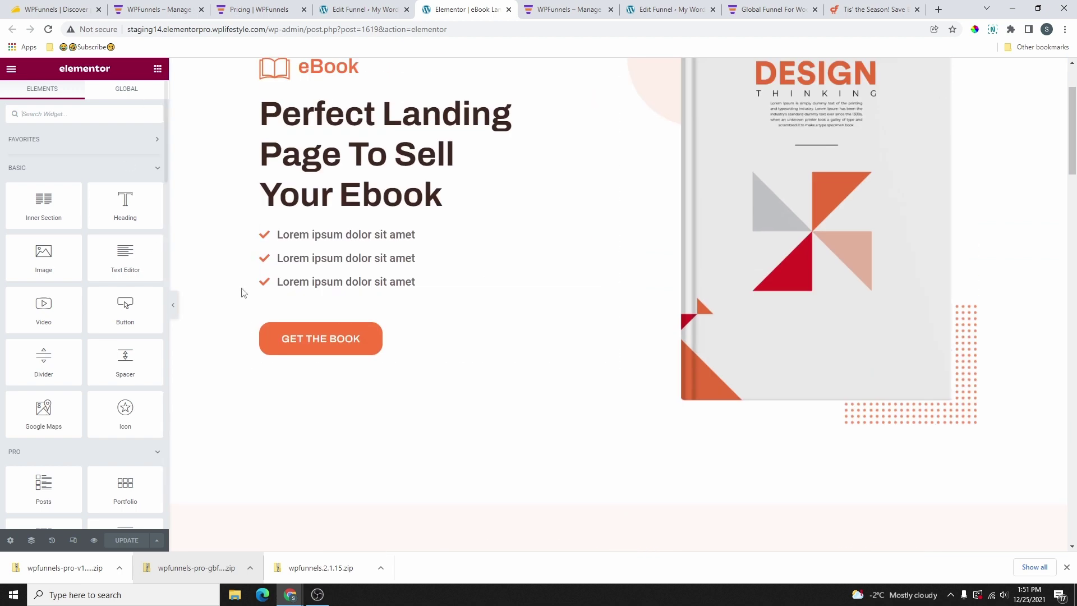
{"action": "left_click", "coordinate": [494, 138]}
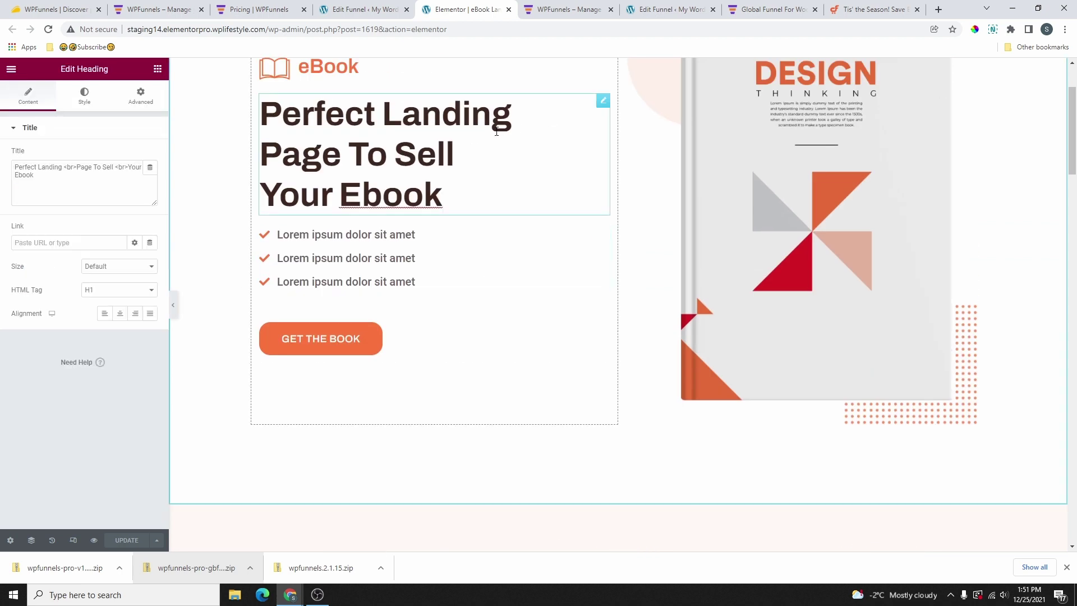
{"action": "scroll", "coordinate": [689, 207], "scroll_direction": "down", "scroll_amount": 12}
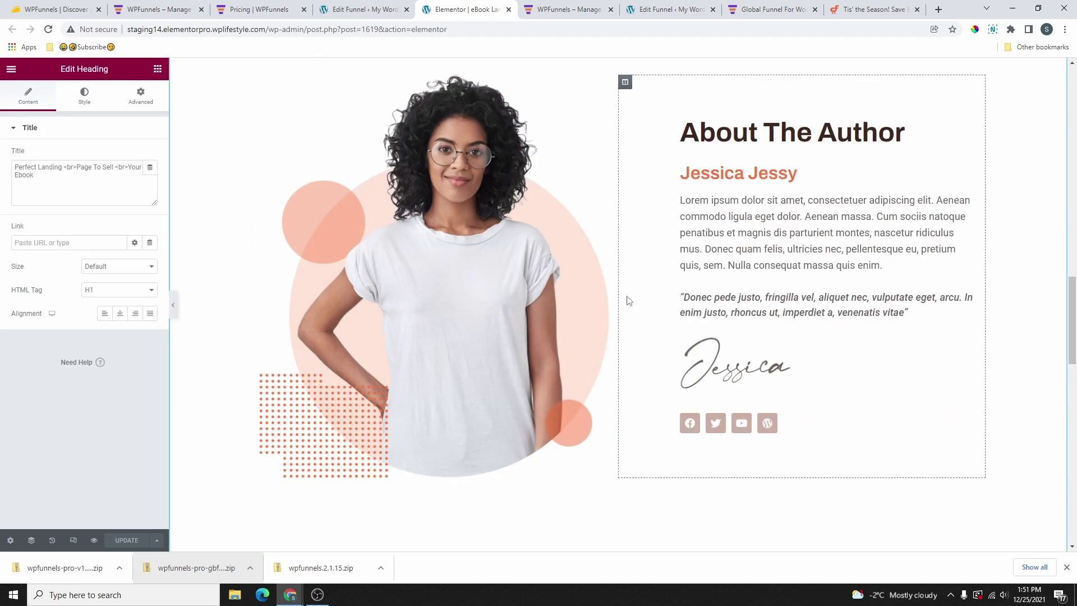
{"action": "scroll", "coordinate": [628, 302], "scroll_direction": "down", "scroll_amount": 3}
{"action": "scroll", "coordinate": [633, 255], "scroll_direction": "up", "scroll_amount": 10}
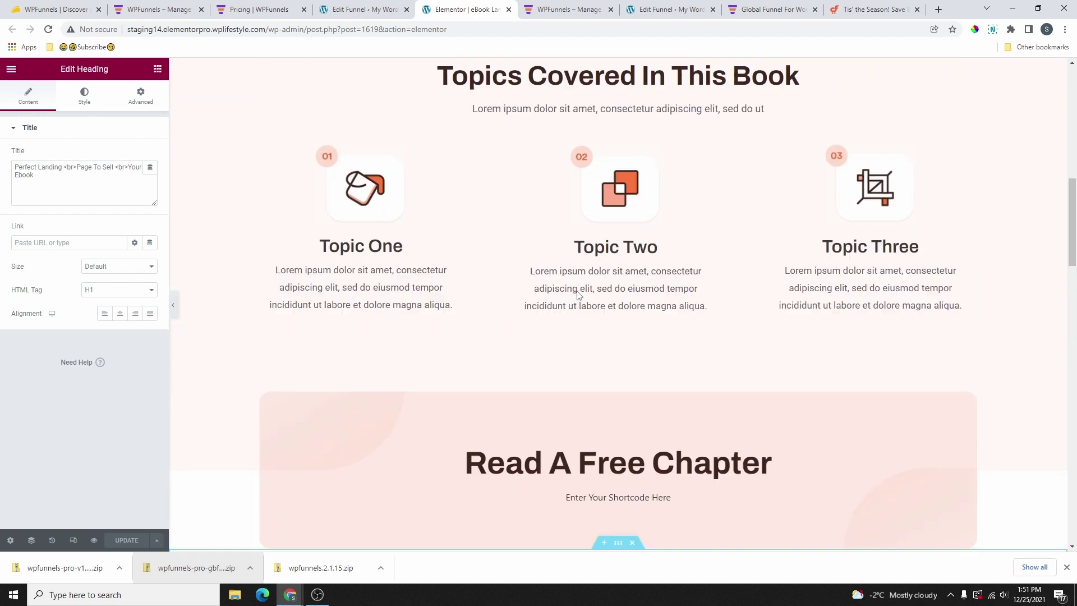
{"action": "scroll", "coordinate": [577, 296], "scroll_direction": "up", "scroll_amount": 7}
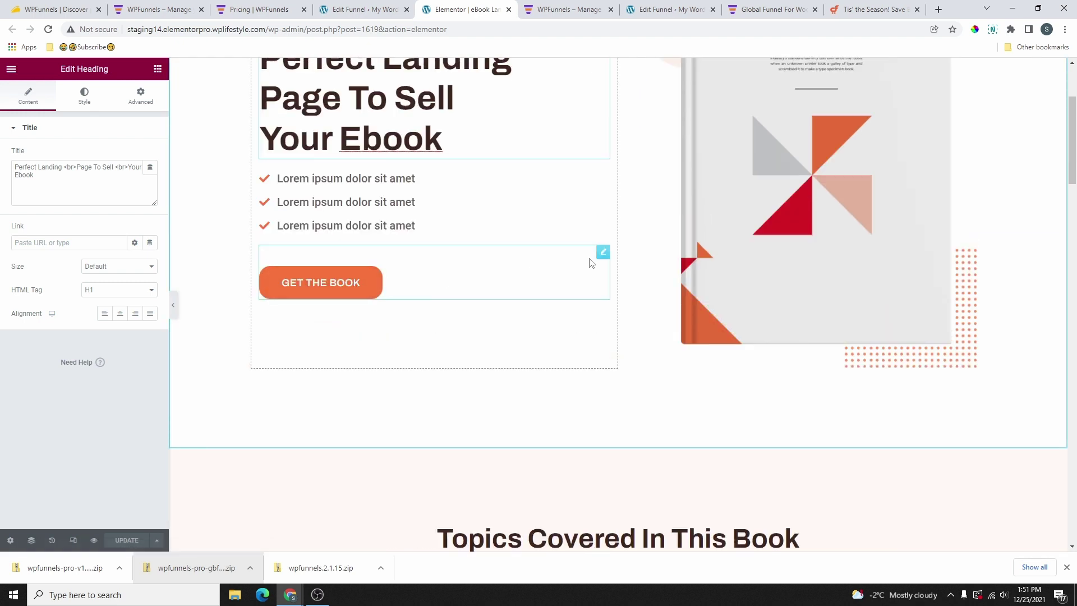
Step: Check the GET THE BOOK button's settings and add a WPFunnels Next Step Button widget below it
{"action": "left_click", "coordinate": [603, 253]}
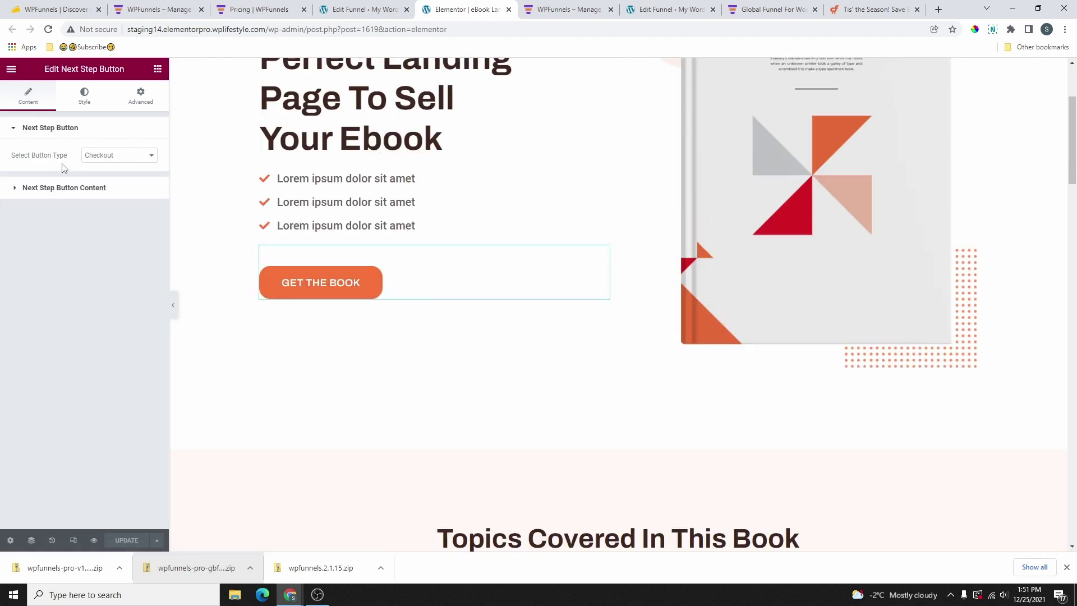
{"action": "left_click", "coordinate": [157, 70]}
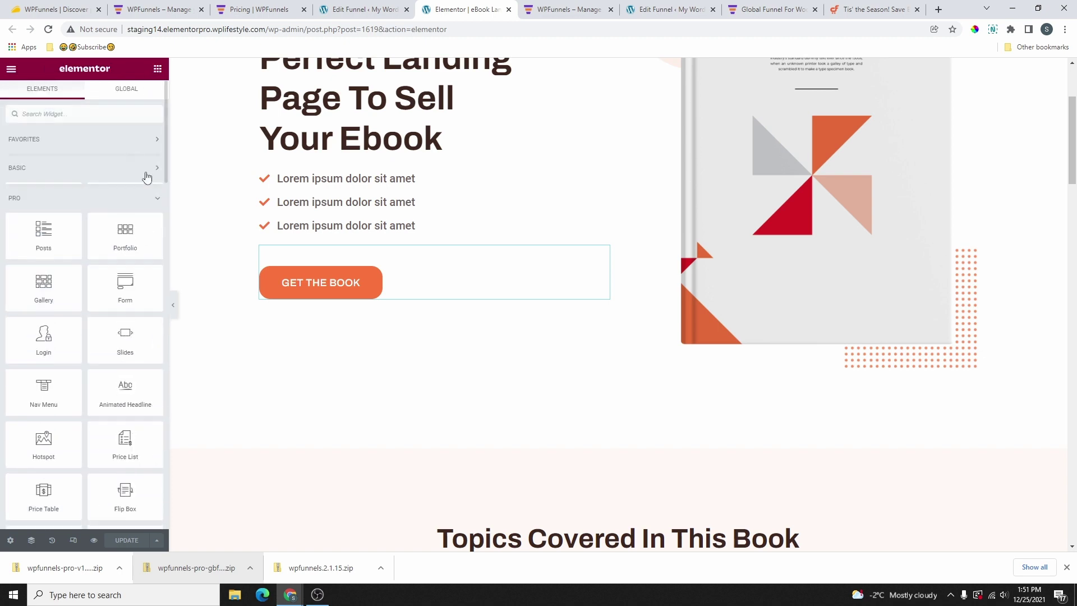
{"action": "left_click", "coordinate": [147, 198]}
{"action": "left_click", "coordinate": [145, 225]}
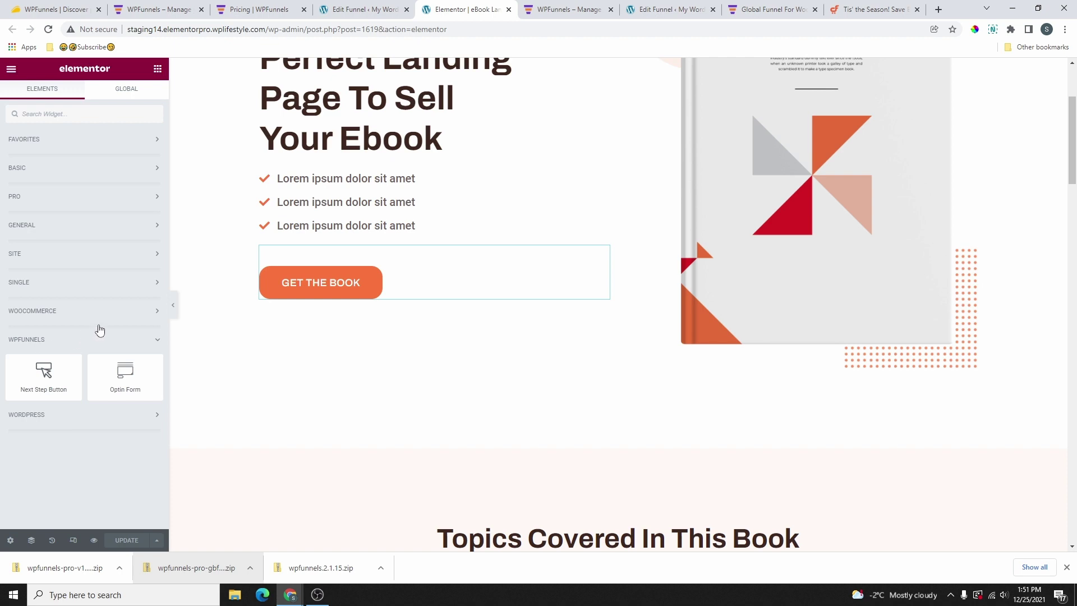
{"action": "left_click_drag", "start_coordinate": [44, 375], "coordinate": [392, 282]}
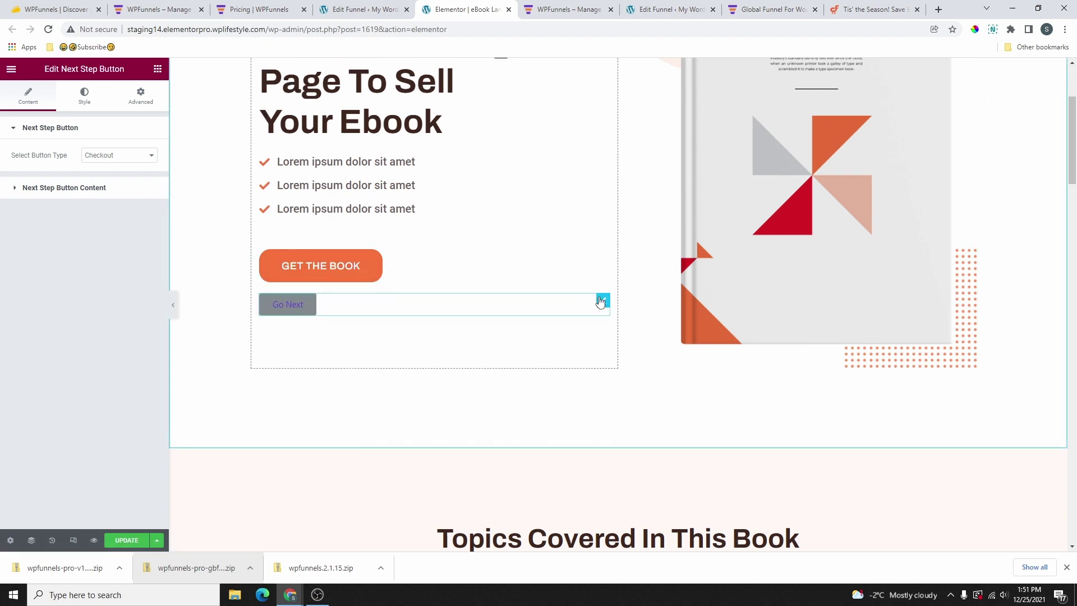
Step: Examine the GET THE BOOK button's type choices and content settings, and return from the page editor to the funnel canvas
{"action": "left_click", "coordinate": [117, 156]}
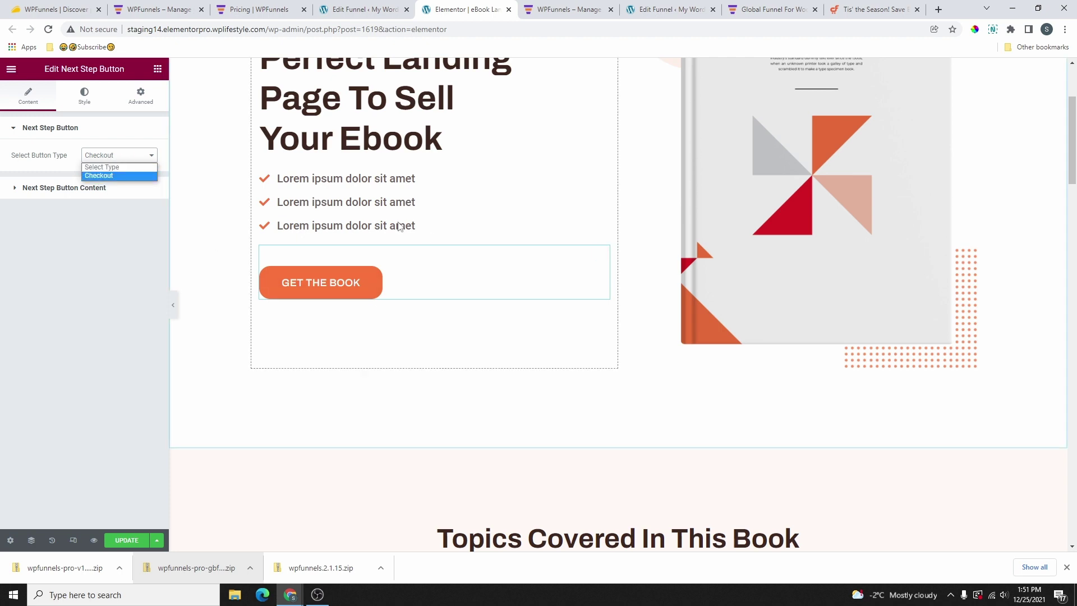
{"action": "scroll", "coordinate": [399, 226], "scroll_direction": "up", "scroll_amount": 3}
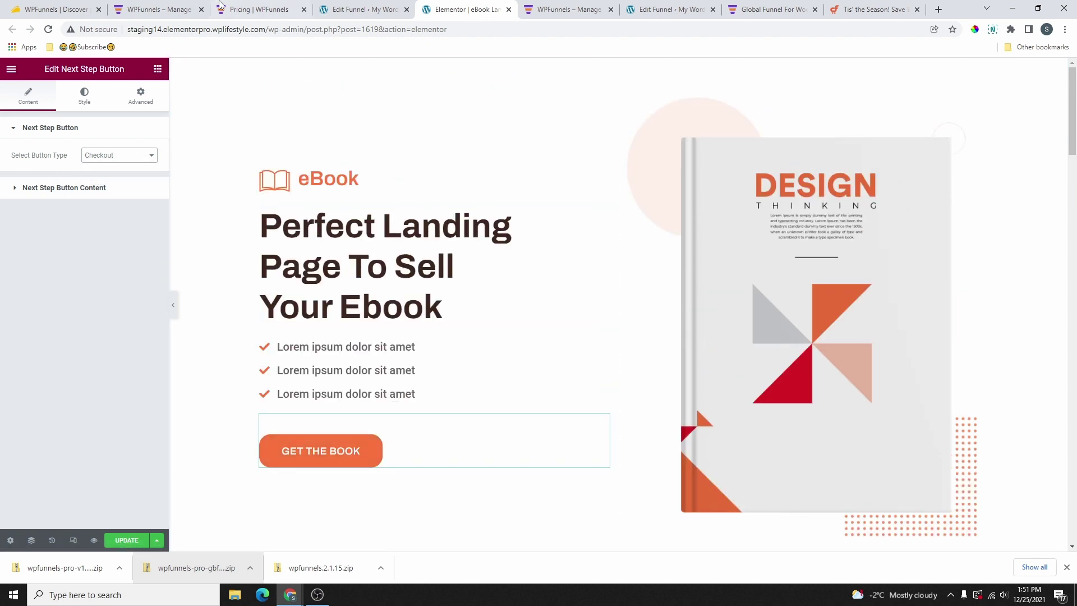
{"action": "left_click", "coordinate": [258, 10]}
{"action": "left_click", "coordinate": [364, 9]}
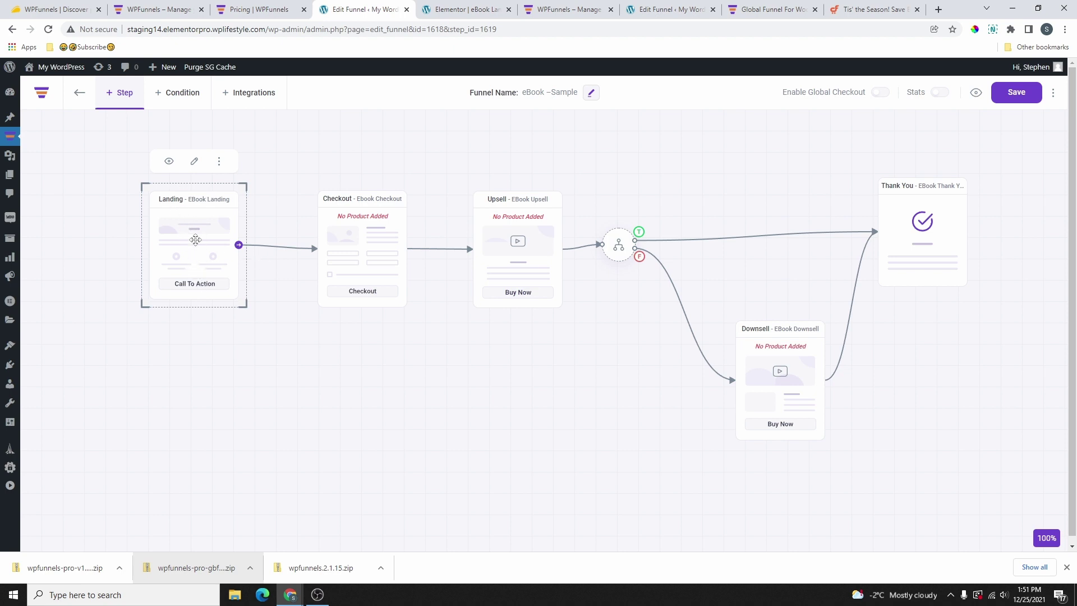
{"action": "left_click", "coordinate": [465, 9]}
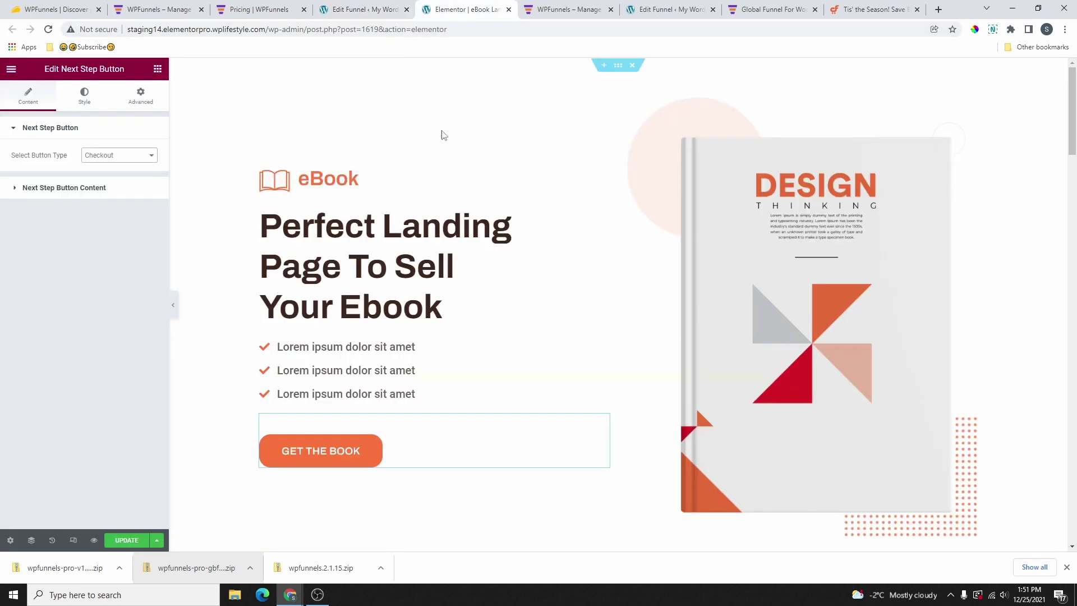
{"action": "left_click", "coordinate": [106, 156]}
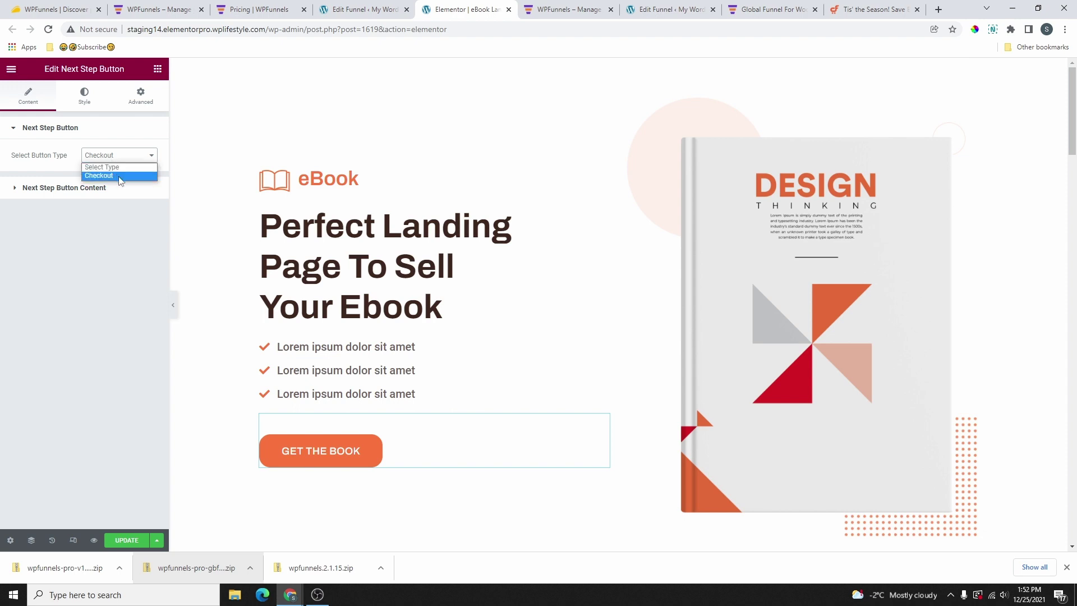
{"action": "left_click", "coordinate": [77, 192]}
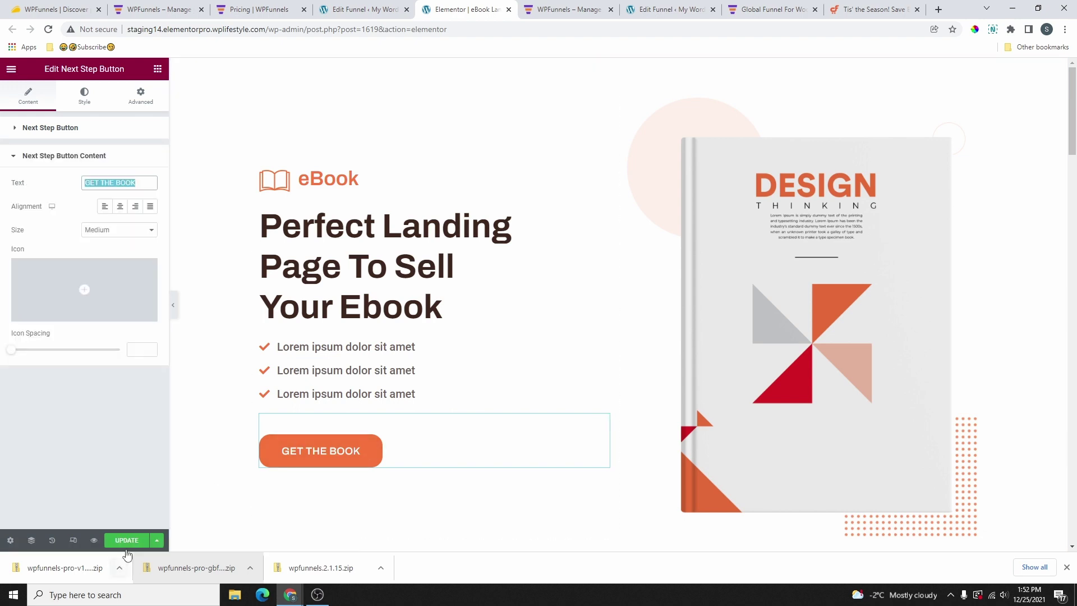
{"action": "left_click", "coordinate": [508, 9]}
{"action": "key", "text": "ctrl+shift+Tab"}
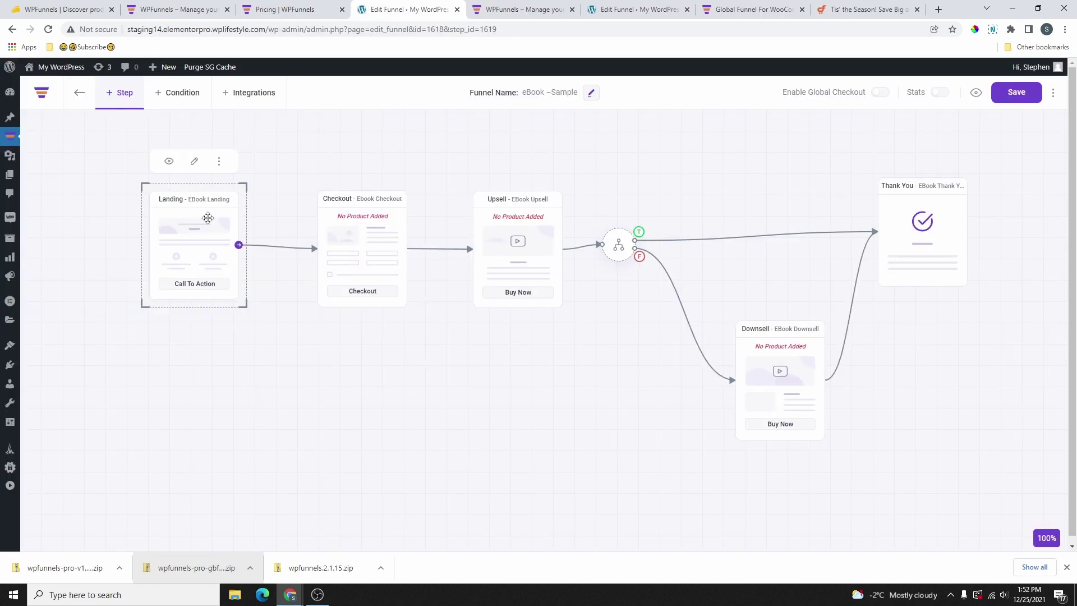
Step: Examine the name and URL slug settings of the Landing step
{"action": "left_click", "coordinate": [219, 166]}
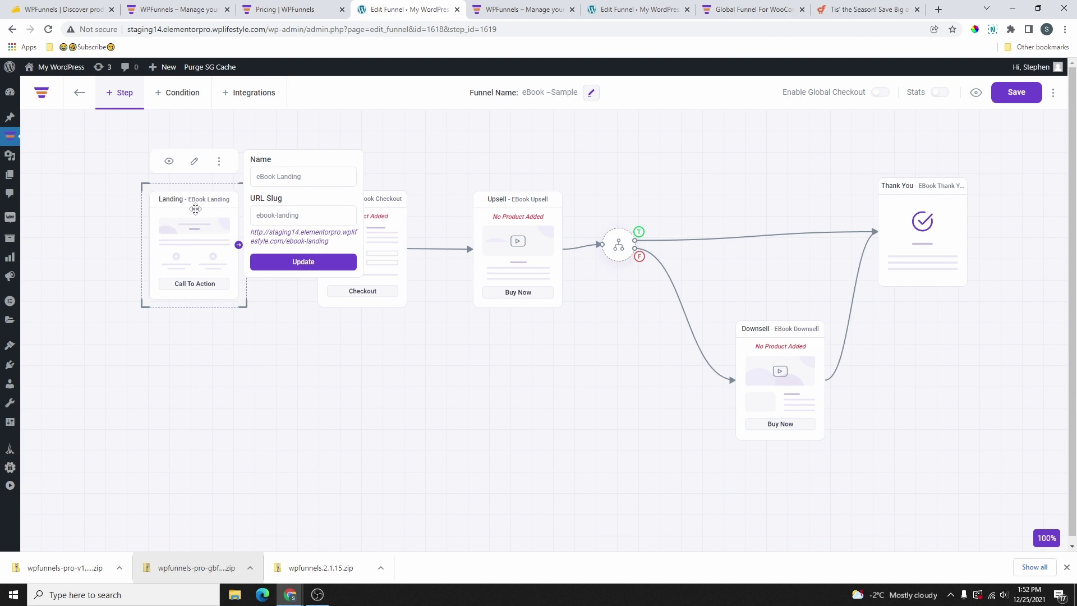
{"action": "left_click", "coordinate": [264, 179]}
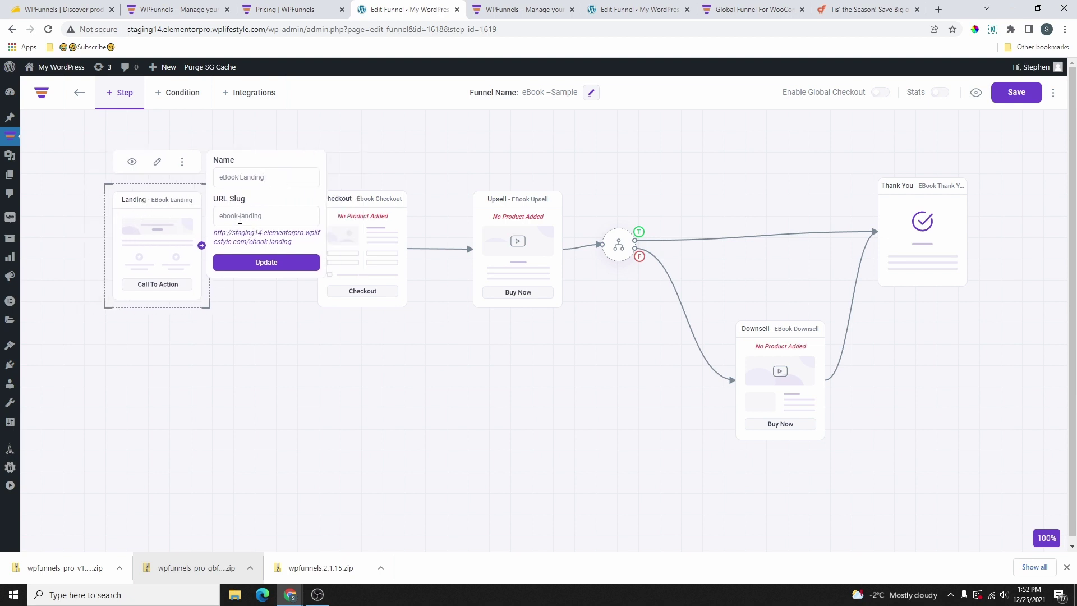
{"action": "left_click", "coordinate": [278, 270]}
{"action": "left_click", "coordinate": [427, 305]}
Step: Compare the options of the Checkout and Landing steps and view the Checkout step's name and URL slug settings
{"action": "left_click", "coordinate": [366, 248]}
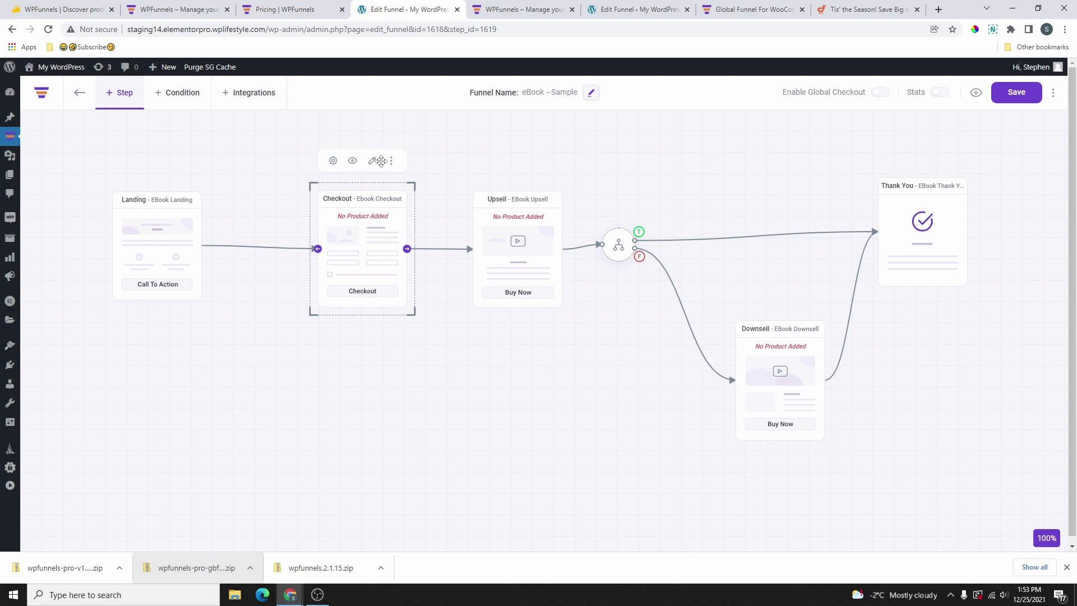
{"action": "left_click", "coordinate": [194, 216]}
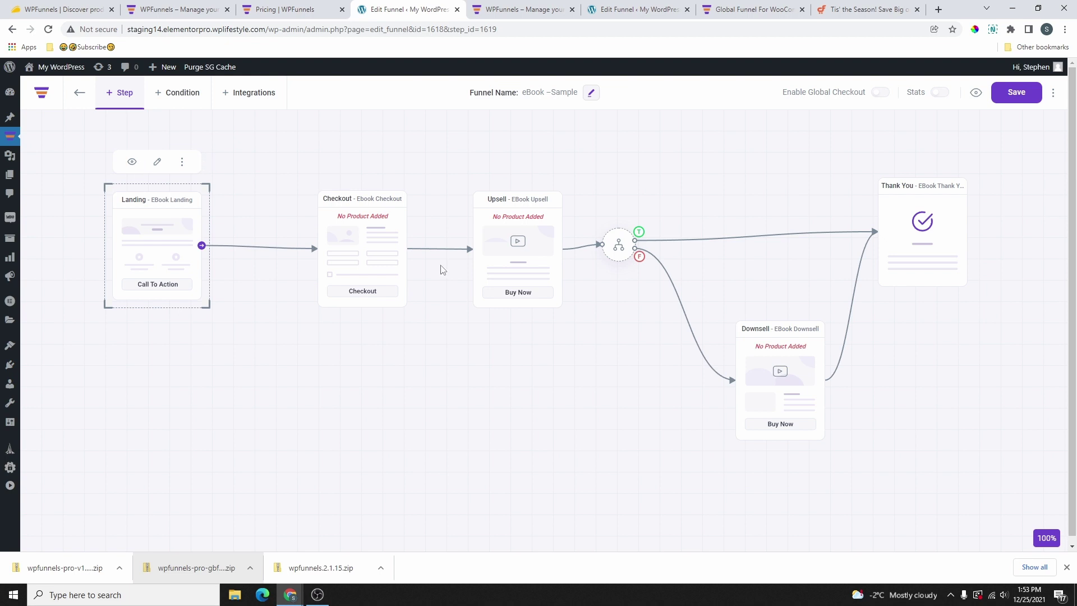
{"action": "left_click", "coordinate": [345, 259]}
{"action": "left_click", "coordinate": [394, 163]}
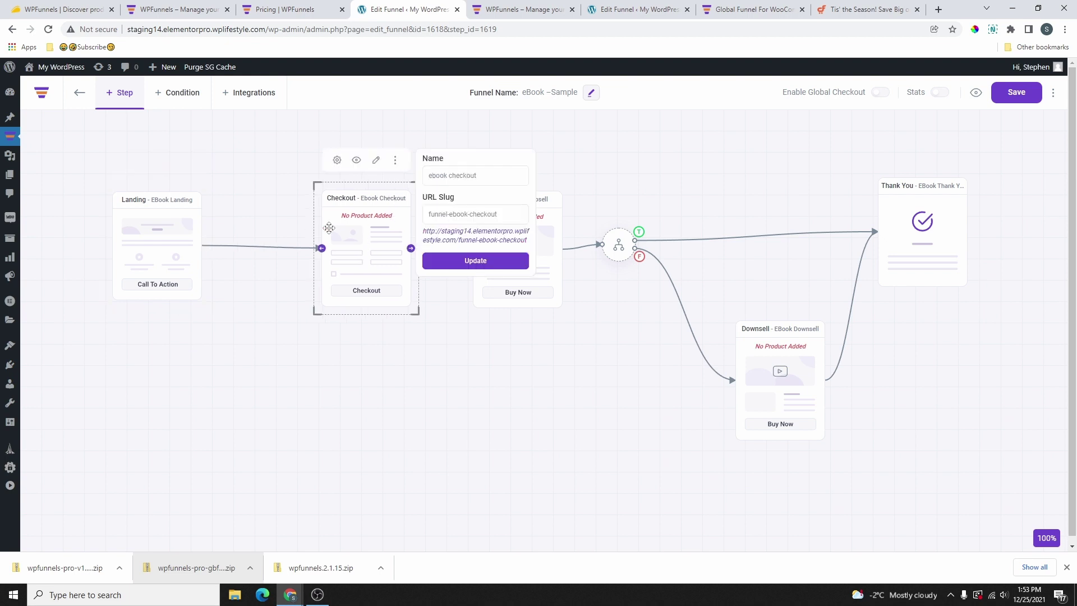
{"action": "left_click_drag", "start_coordinate": [328, 228], "coordinate": [329, 227]}
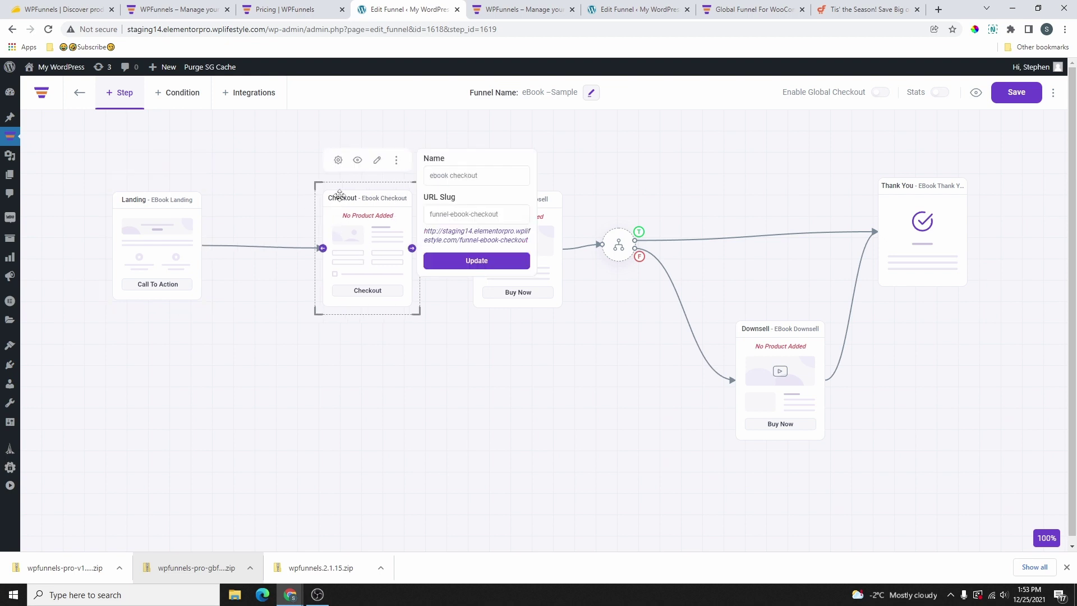
Step: View the Checkout step's product settings and look through the store's WooCommerce product list
{"action": "left_click", "coordinate": [338, 160]}
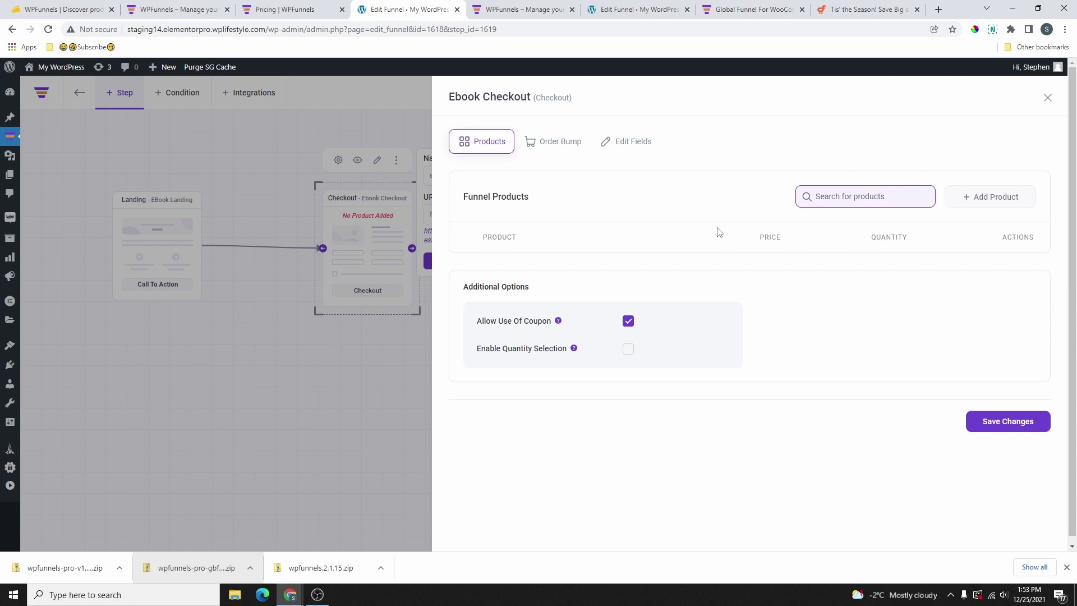
{"action": "left_click", "coordinate": [868, 197]}
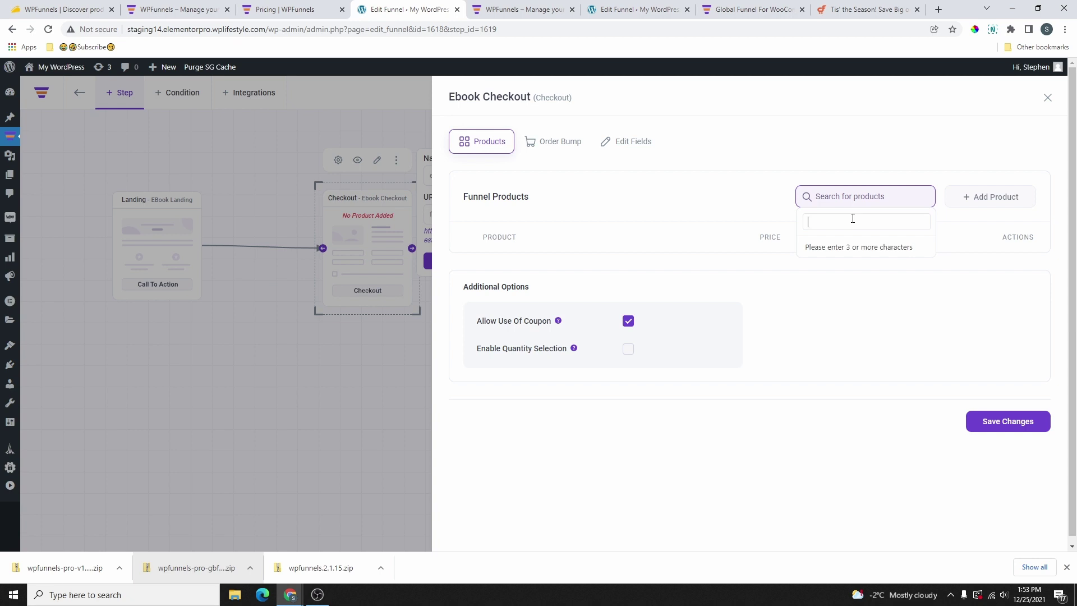
{"action": "left_click", "coordinate": [10, 67]}
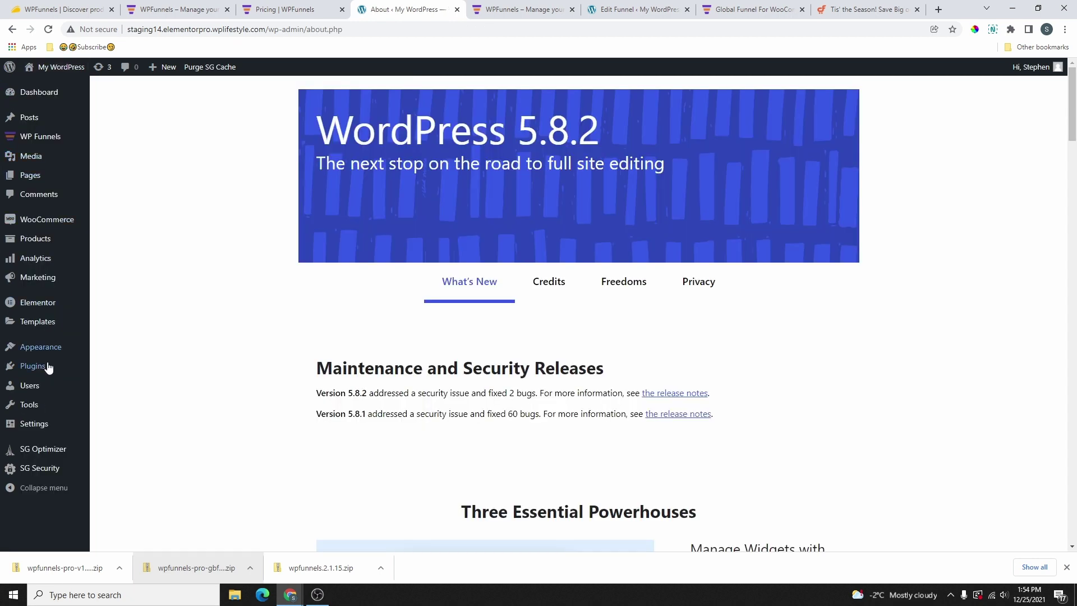
{"action": "left_click", "coordinate": [35, 240]}
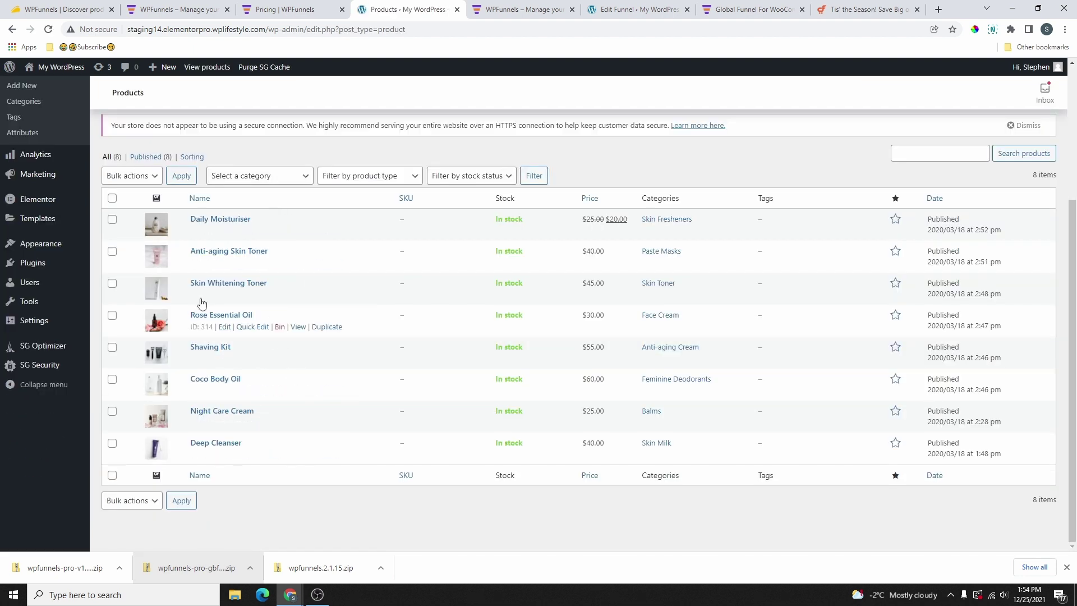
{"action": "scroll", "coordinate": [205, 375], "scroll_direction": "up", "scroll_amount": 3}
{"action": "scroll", "coordinate": [193, 331], "scroll_direction": "up", "scroll_amount": 1}
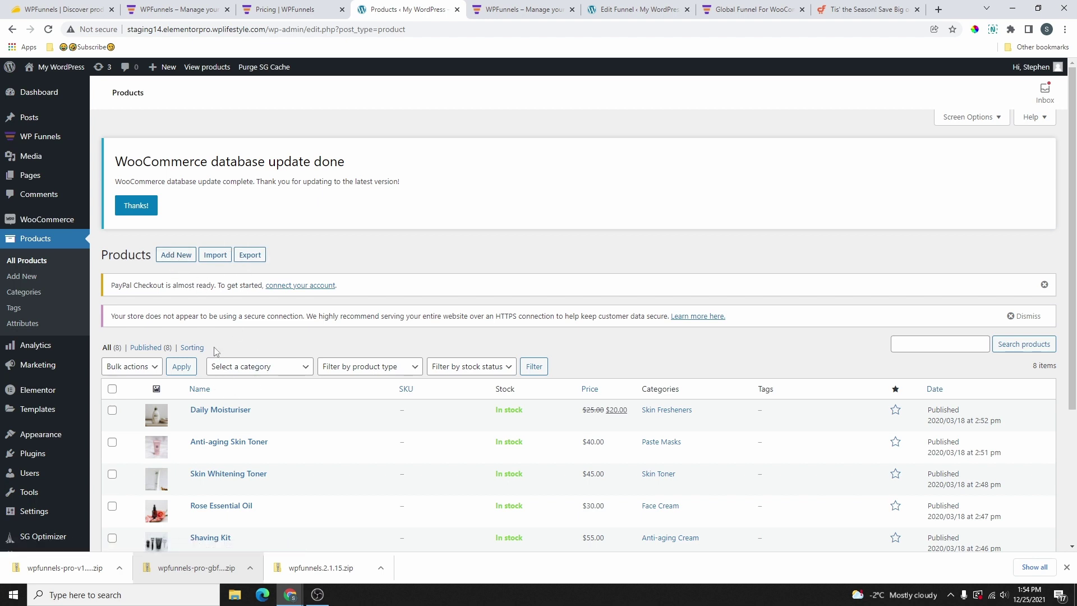
Step: Return to the eBook funnel and add Rose Essential Oil to the Checkout step's funnel products
{"action": "left_click", "coordinate": [46, 140]}
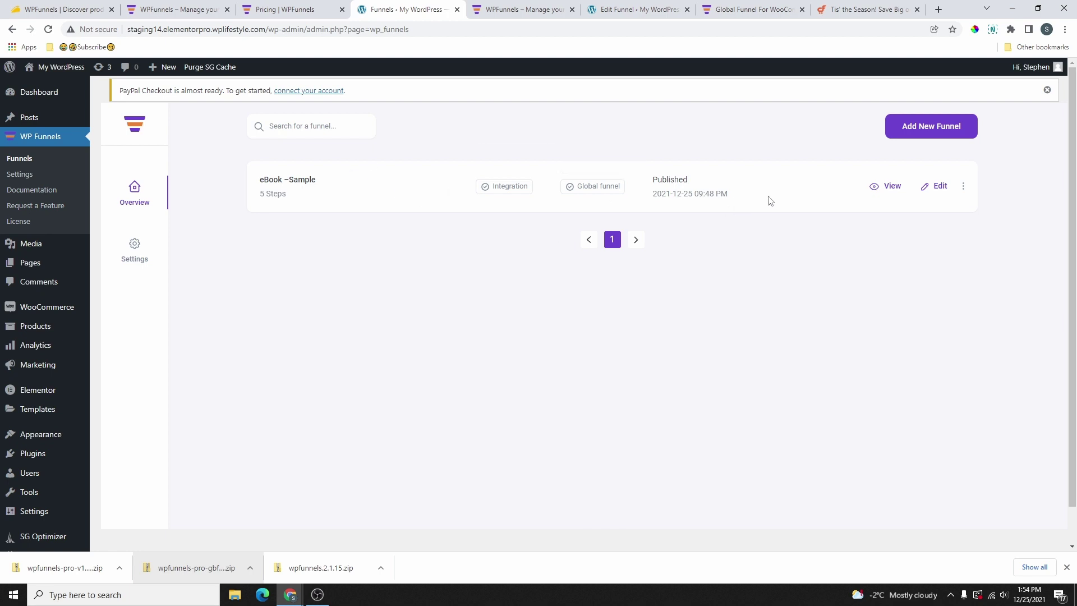
{"action": "left_click", "coordinate": [929, 189]}
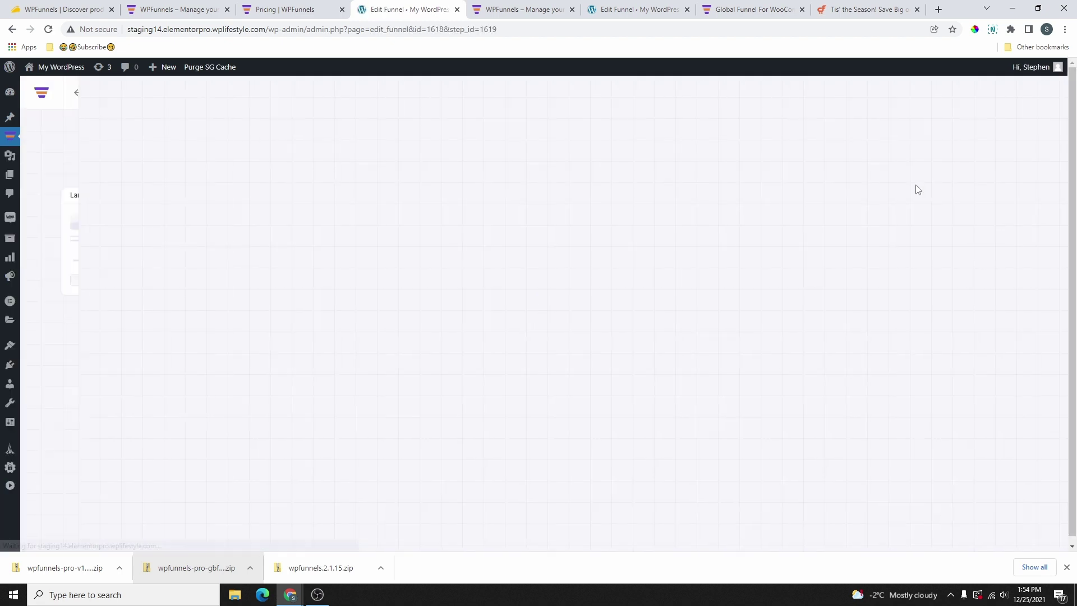
{"action": "mouse_move", "coordinate": [284, 227]}
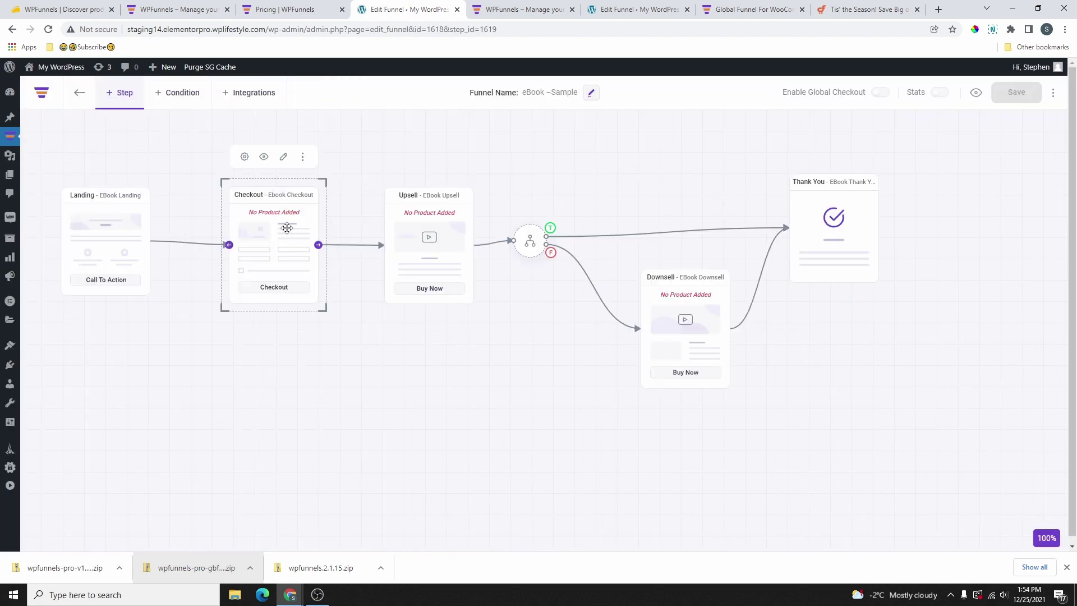
{"action": "left_click", "coordinate": [245, 157]}
{"action": "left_click", "coordinate": [853, 196]}
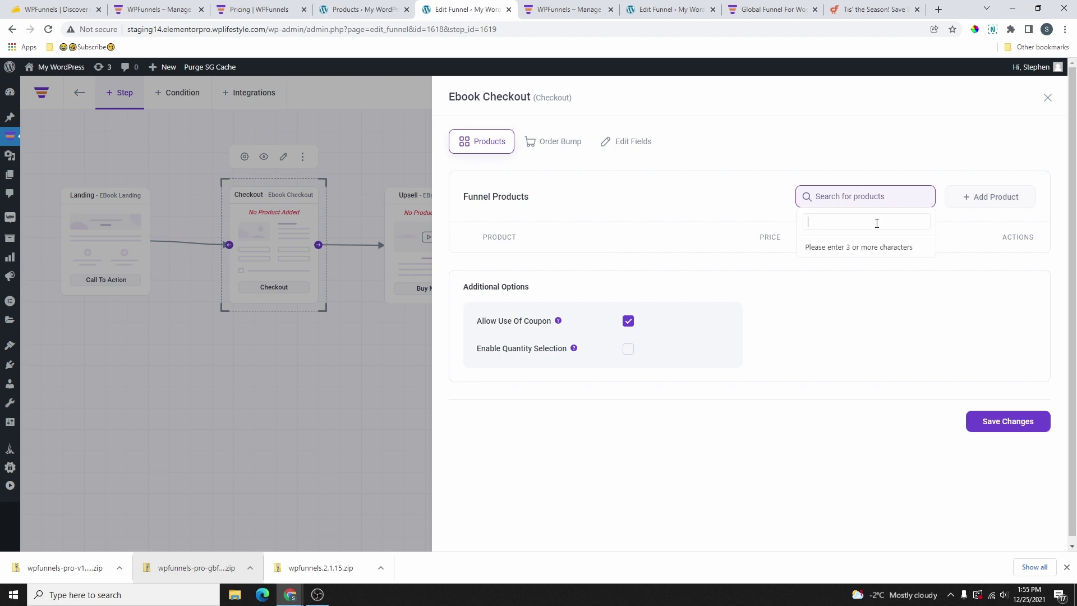
{"action": "type", "text": "rose"}
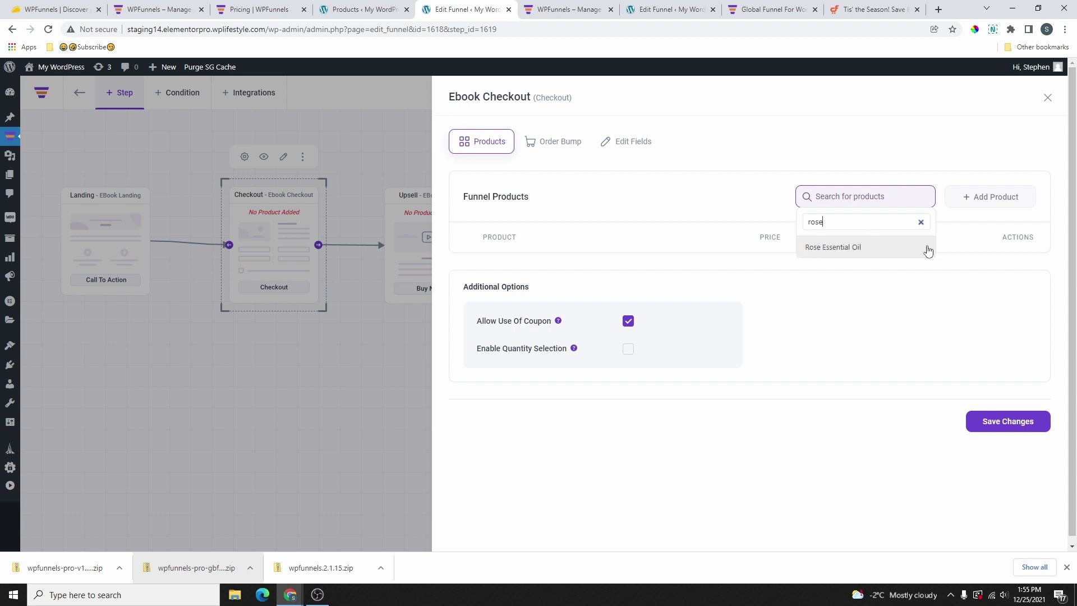
{"action": "left_click", "coordinate": [866, 248]}
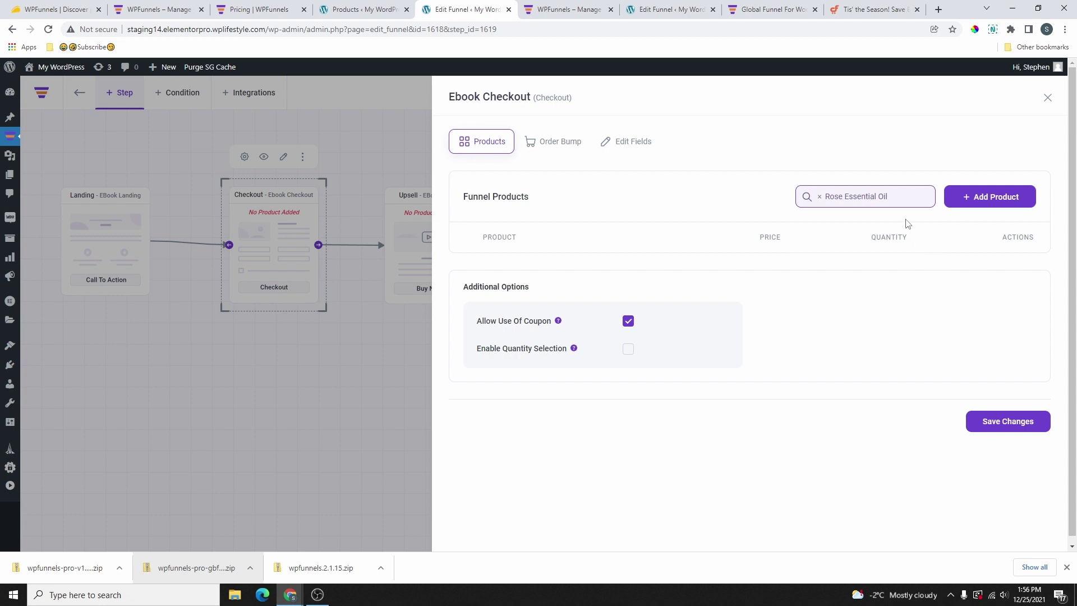
{"action": "left_click", "coordinate": [996, 197]}
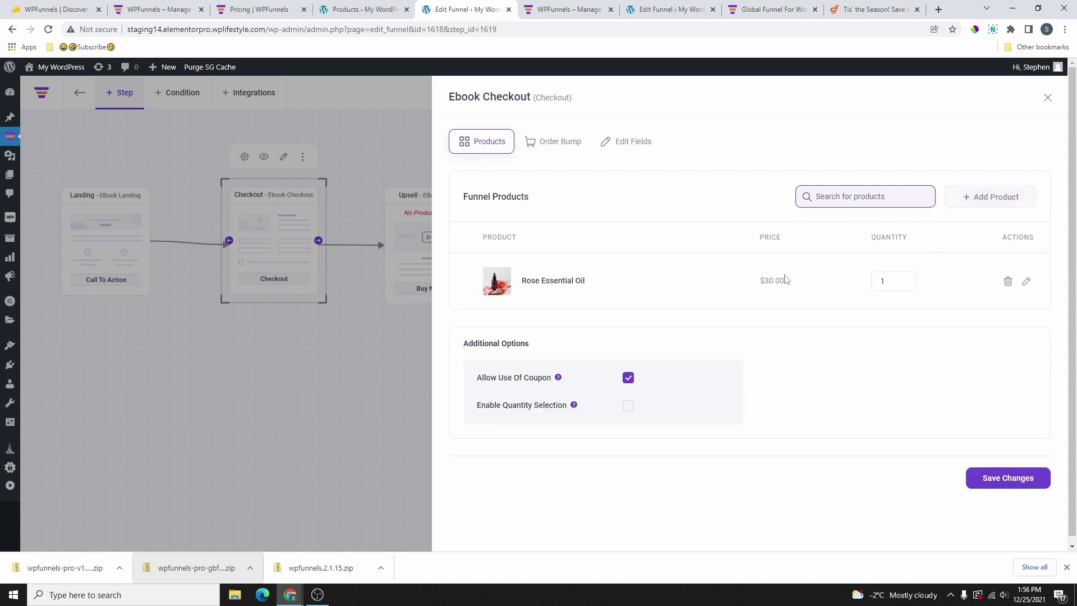
Step: Try a quantity of 2 for Rose Essential Oil, and restore it to 1
{"action": "left_click", "coordinate": [846, 198]}
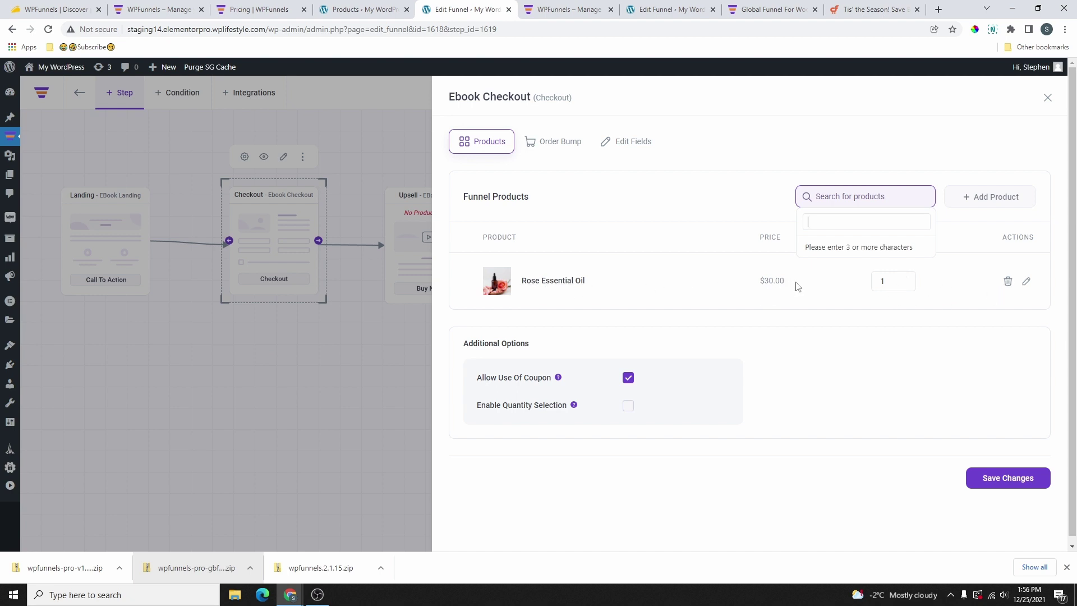
{"action": "left_click", "coordinate": [903, 279]}
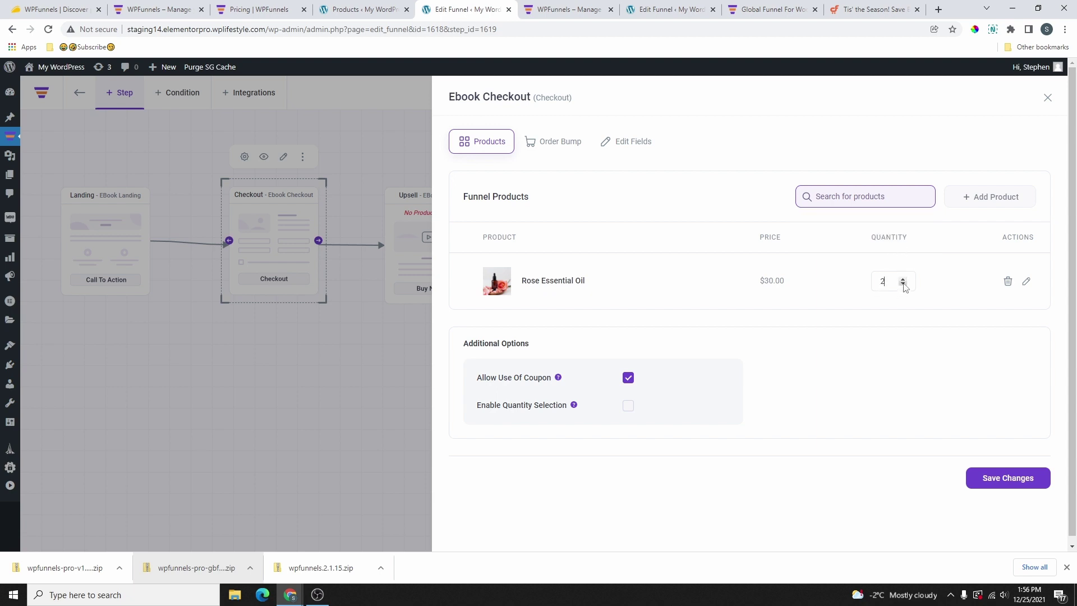
{"action": "left_click", "coordinate": [903, 283]}
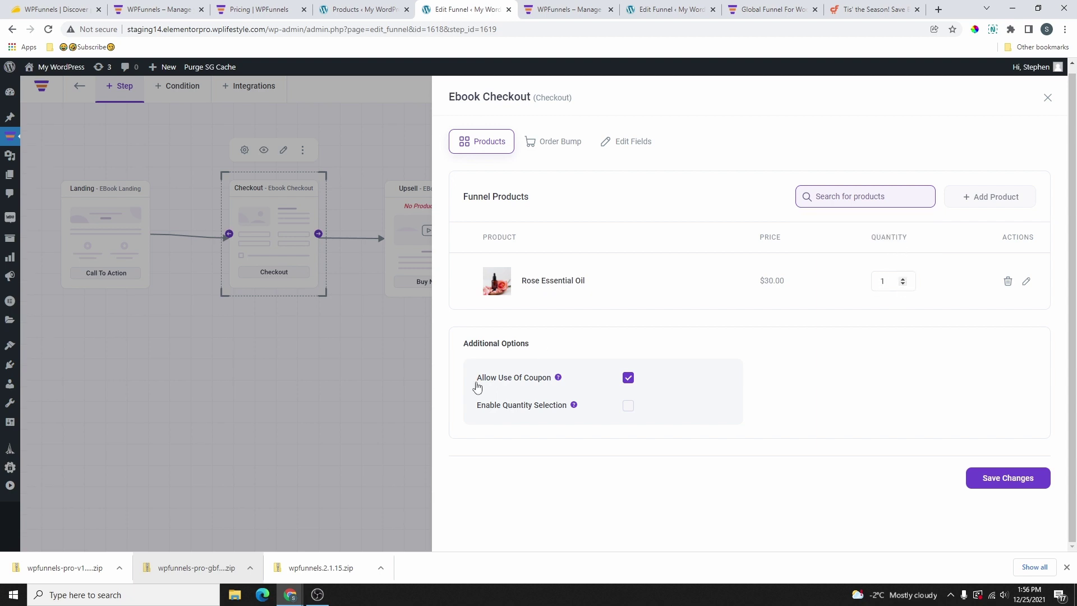
Step: Examine the coupon and quantity selection options of the Checkout step, trying the quantity selection on and off
{"action": "left_click_drag", "start_coordinate": [476, 378], "coordinate": [550, 381]}
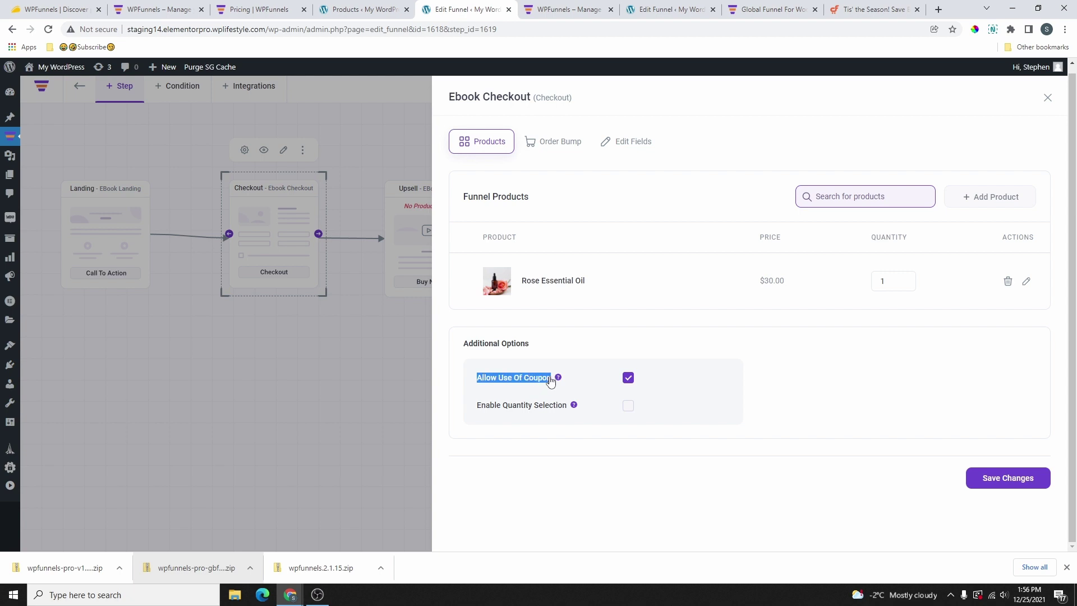
{"action": "mouse_move", "coordinate": [559, 380]}
{"action": "mouse_move", "coordinate": [575, 408]}
{"action": "left_click", "coordinate": [627, 407]}
{"action": "left_click", "coordinate": [627, 408]}
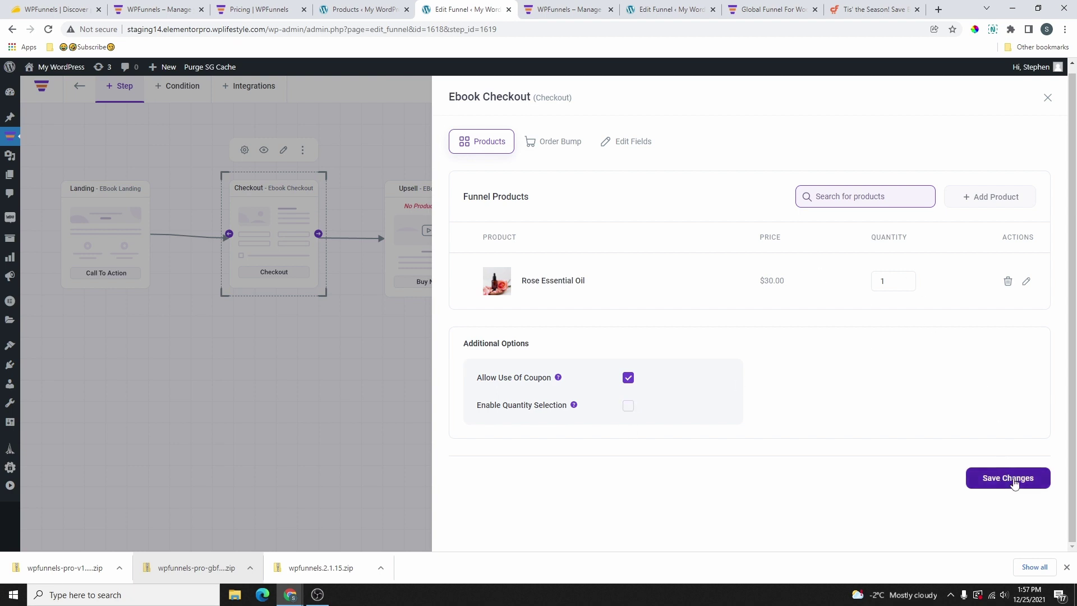
Step: Enable the Checkout step's order bump and compare the Style 1 and Style 2 templates, ending on Style 1
{"action": "left_click", "coordinate": [555, 144]}
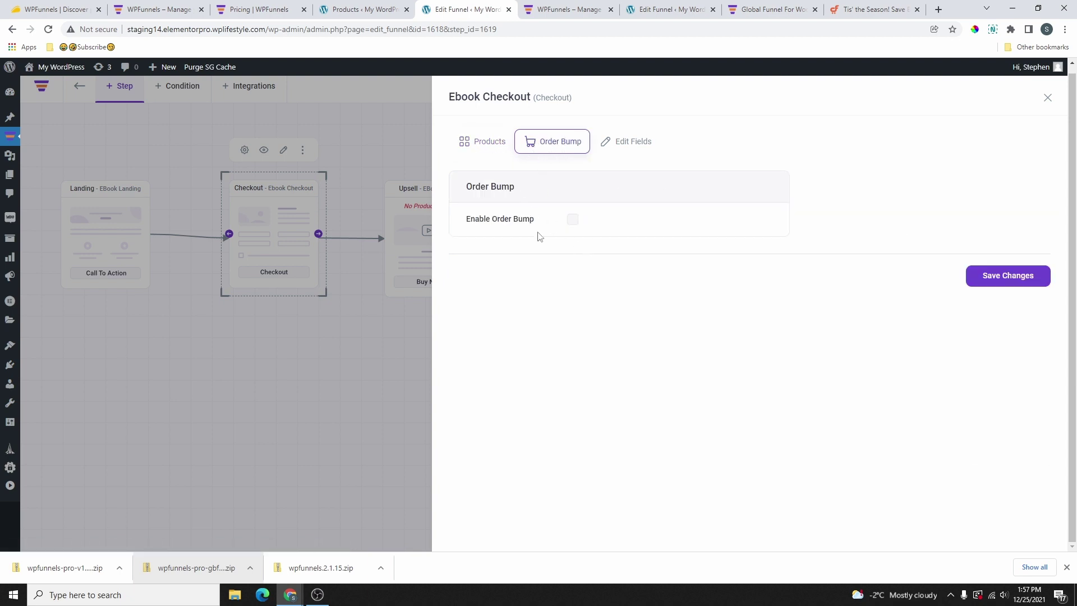
{"action": "left_click", "coordinate": [571, 220]}
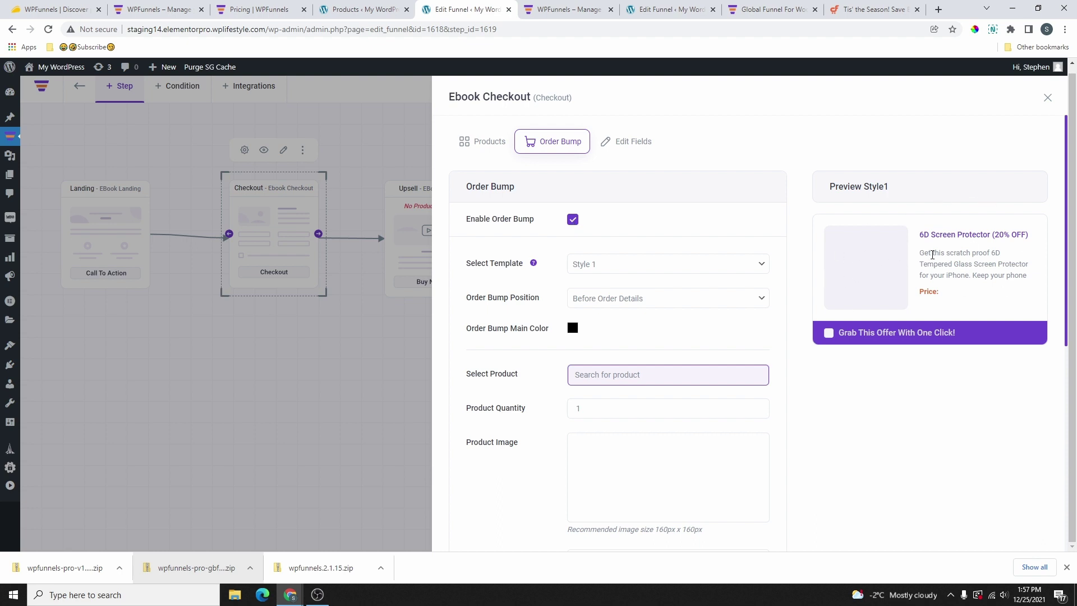
{"action": "left_click", "coordinate": [659, 263]}
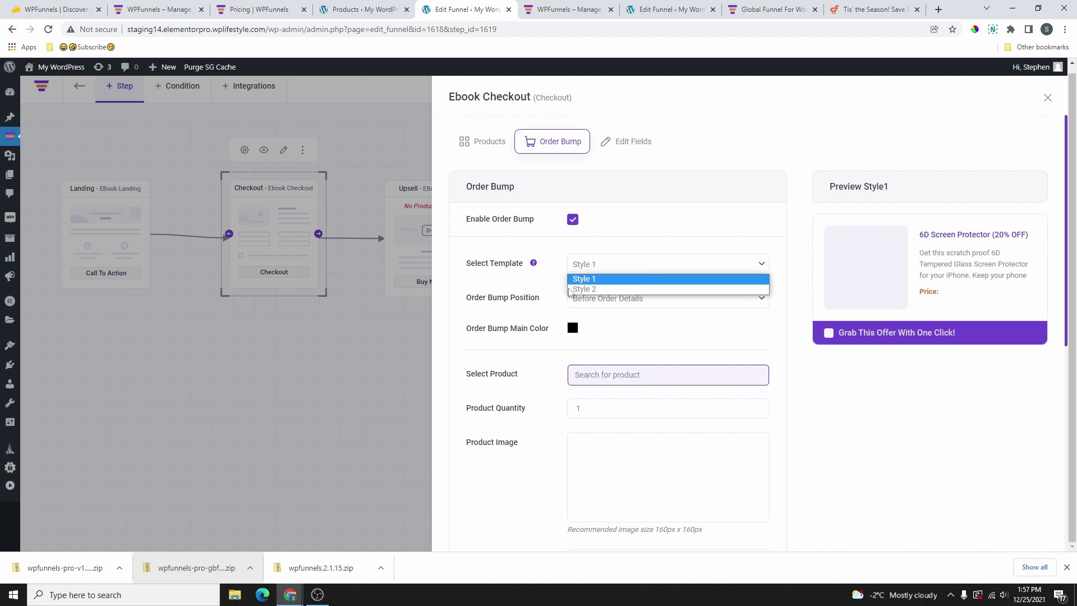
{"action": "left_click", "coordinate": [603, 290]}
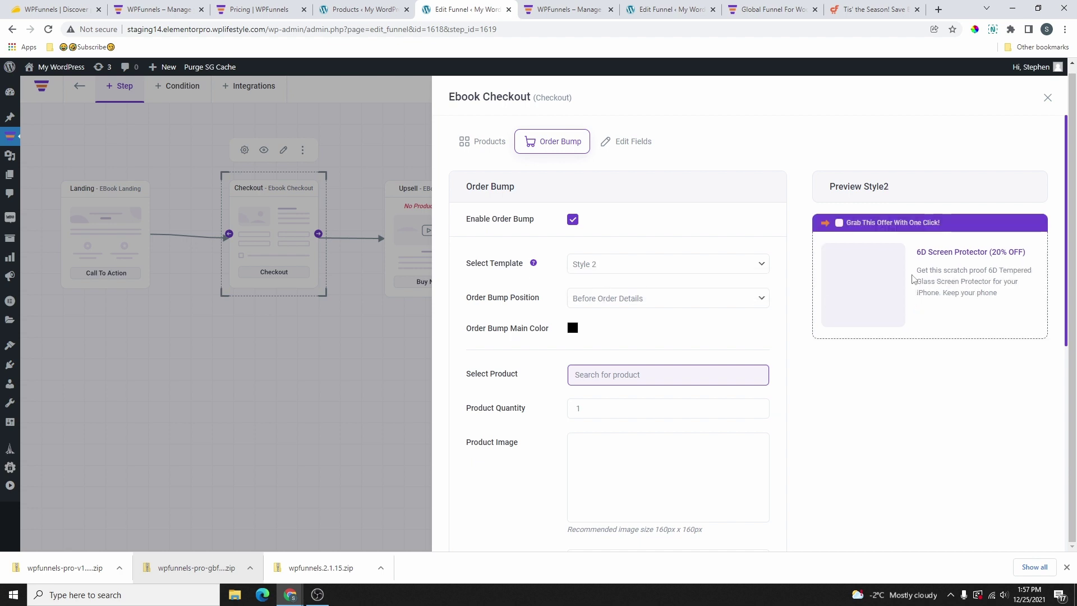
{"action": "left_click", "coordinate": [622, 264]}
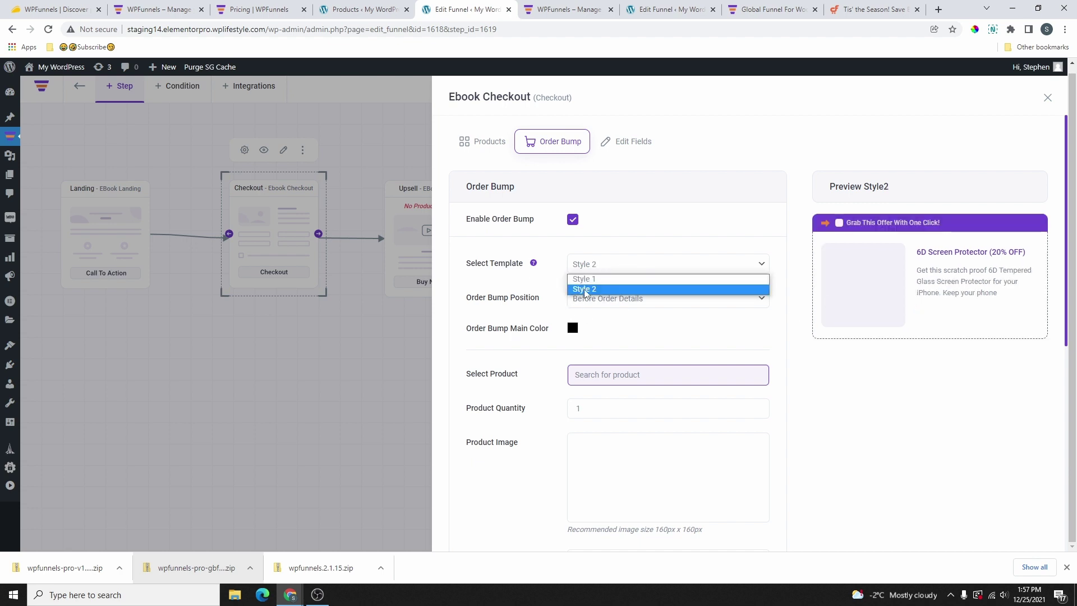
{"action": "left_click", "coordinate": [626, 279]}
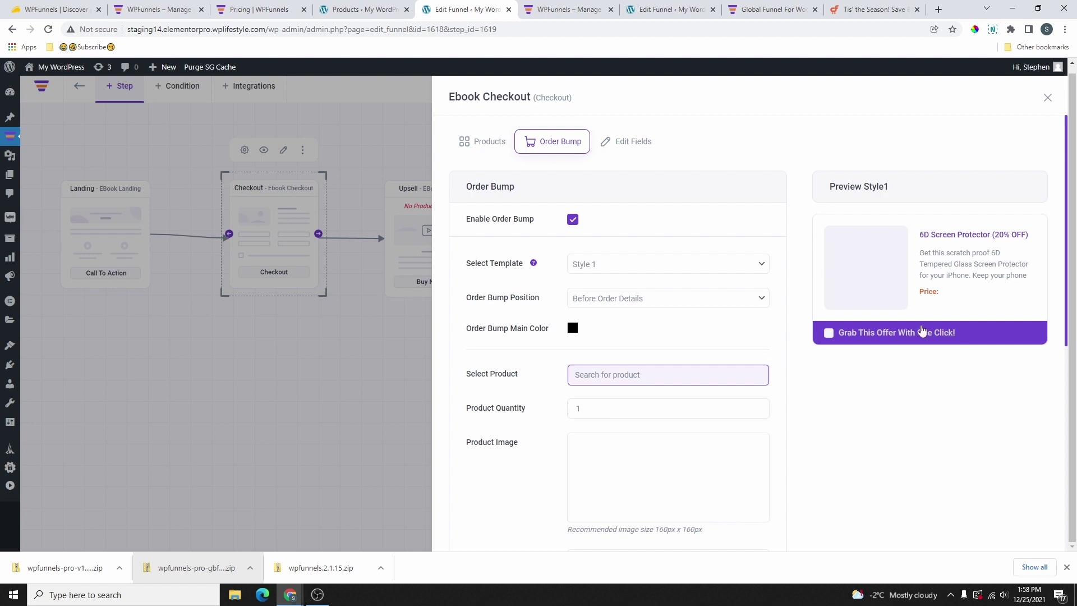
{"action": "left_click", "coordinate": [645, 264]}
{"action": "left_click", "coordinate": [616, 289]}
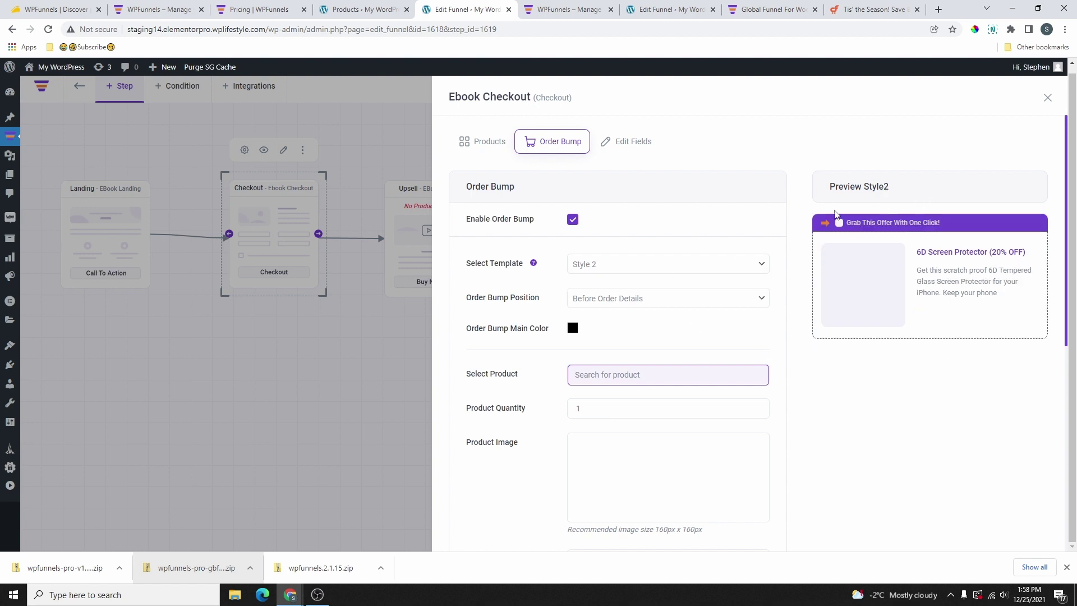
{"action": "left_click", "coordinate": [616, 266]}
{"action": "left_click", "coordinate": [616, 280]}
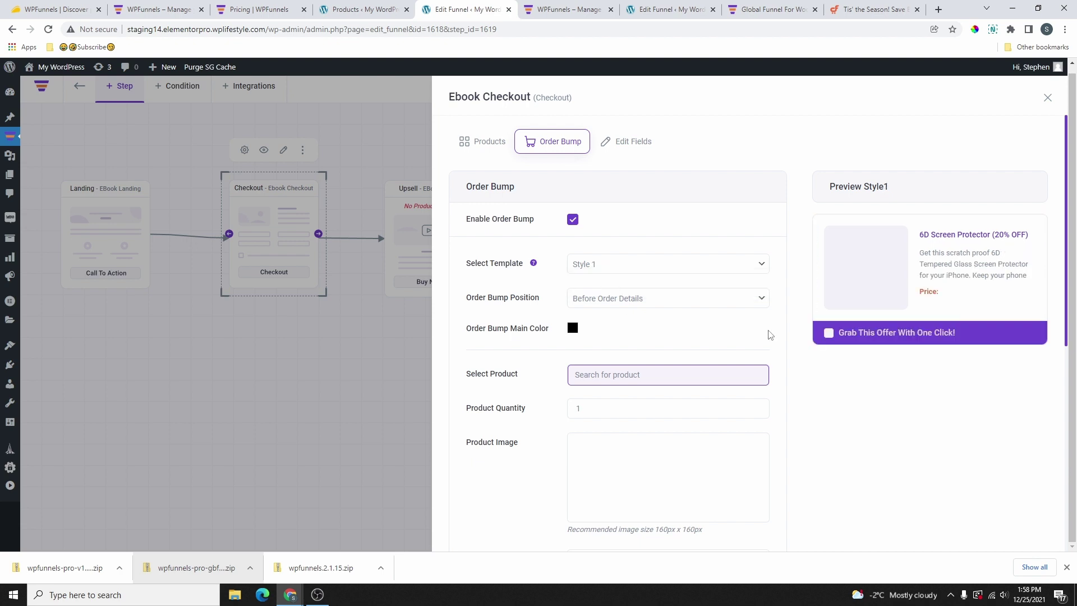
Step: Look through the order bump position choices and set the order bump main color to red
{"action": "left_click", "coordinate": [624, 298]}
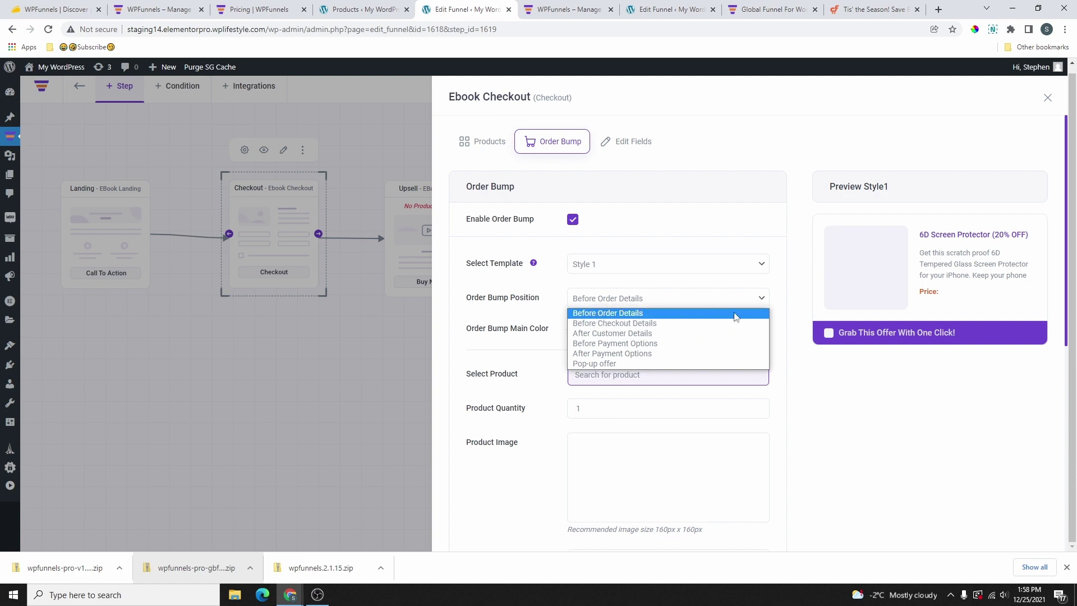
{"action": "left_click", "coordinate": [796, 299]}
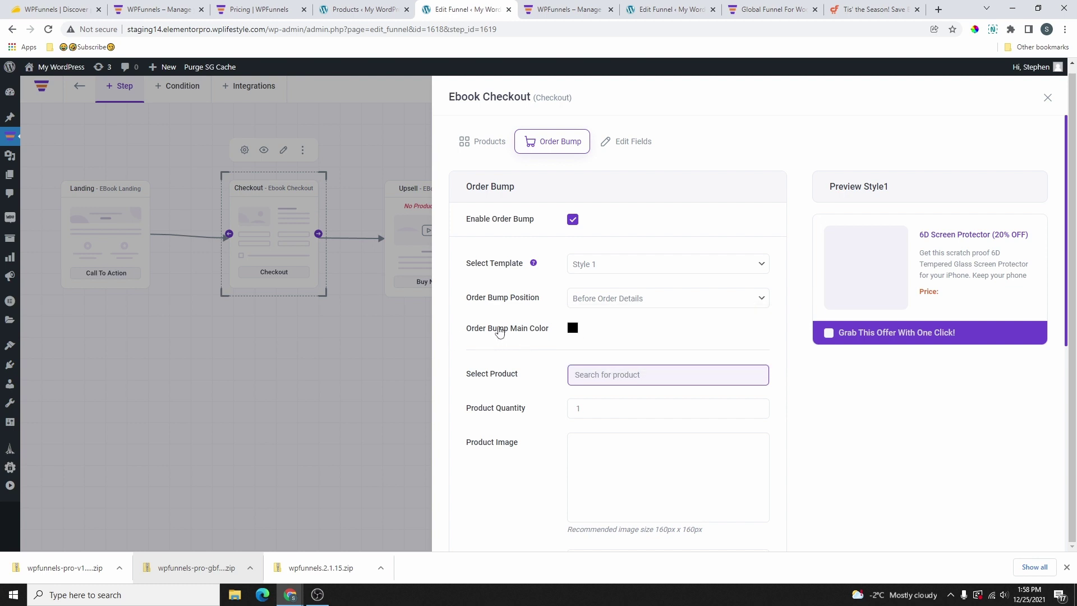
{"action": "left_click", "coordinate": [572, 329]}
{"action": "left_click_drag", "start_coordinate": [673, 350], "coordinate": [682, 372]}
{"action": "left_click_drag", "start_coordinate": [685, 425], "coordinate": [618, 424]}
{"action": "left_click_drag", "start_coordinate": [627, 372], "coordinate": [700, 333]}
Step: Check the store's product list and select Coco Body Oil as the order bump product
{"action": "left_click", "coordinate": [733, 374]}
{"action": "scroll", "coordinate": [732, 373], "scroll_direction": "down", "scroll_amount": 2}
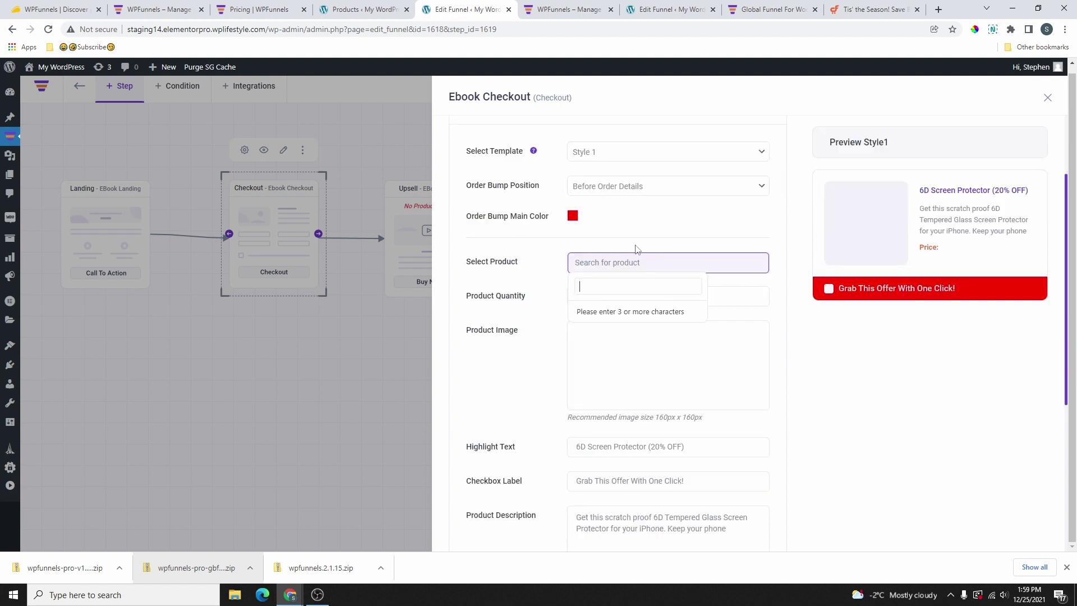
{"action": "left_click", "coordinate": [364, 9]}
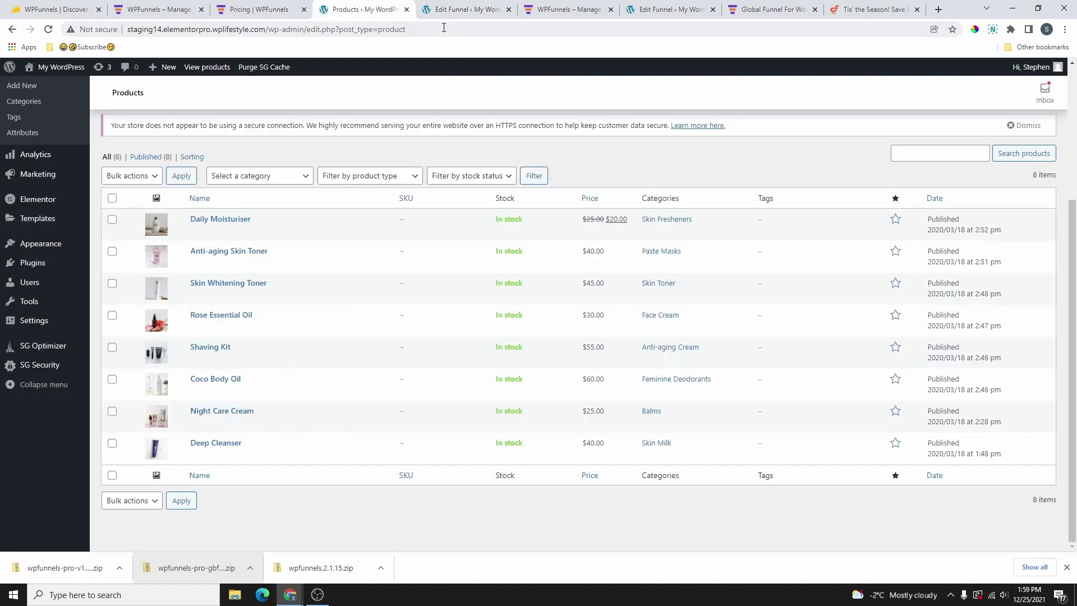
{"action": "left_click", "coordinate": [455, 10]}
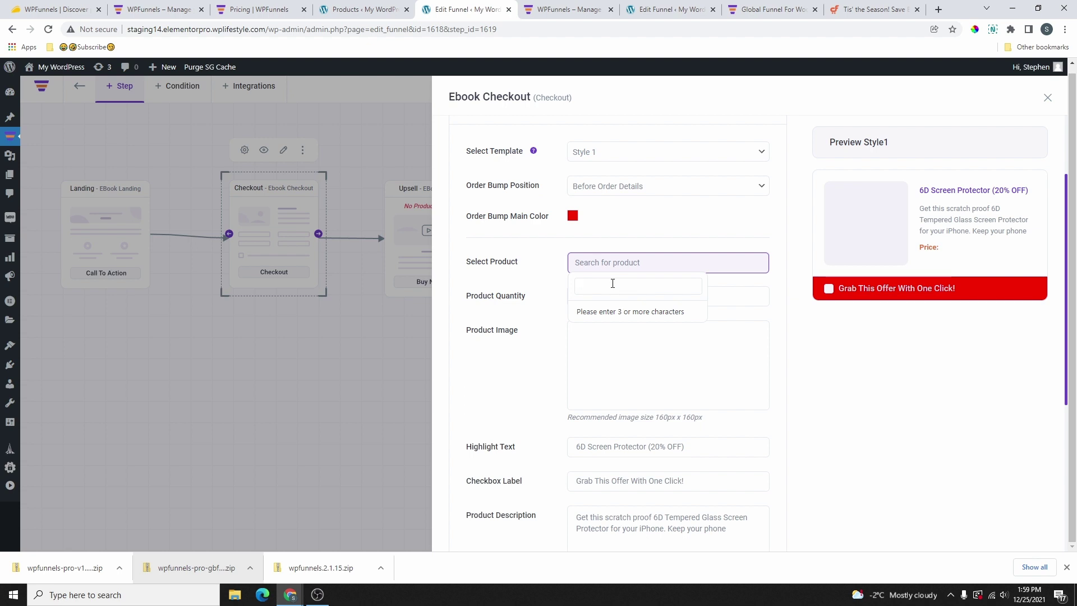
{"action": "type", "text": "oco"}
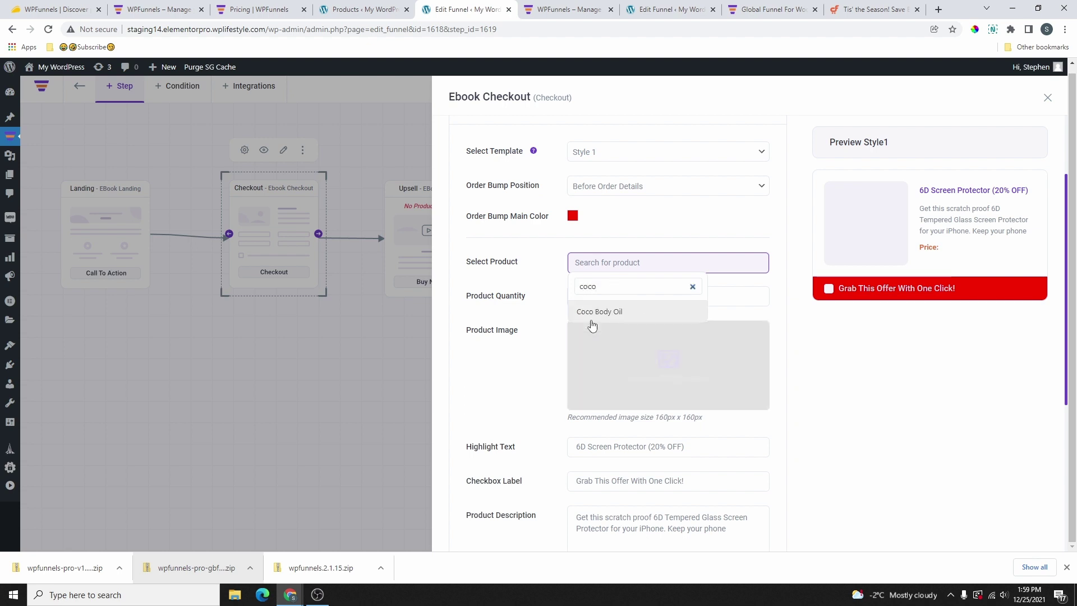
{"action": "left_click", "coordinate": [625, 312]}
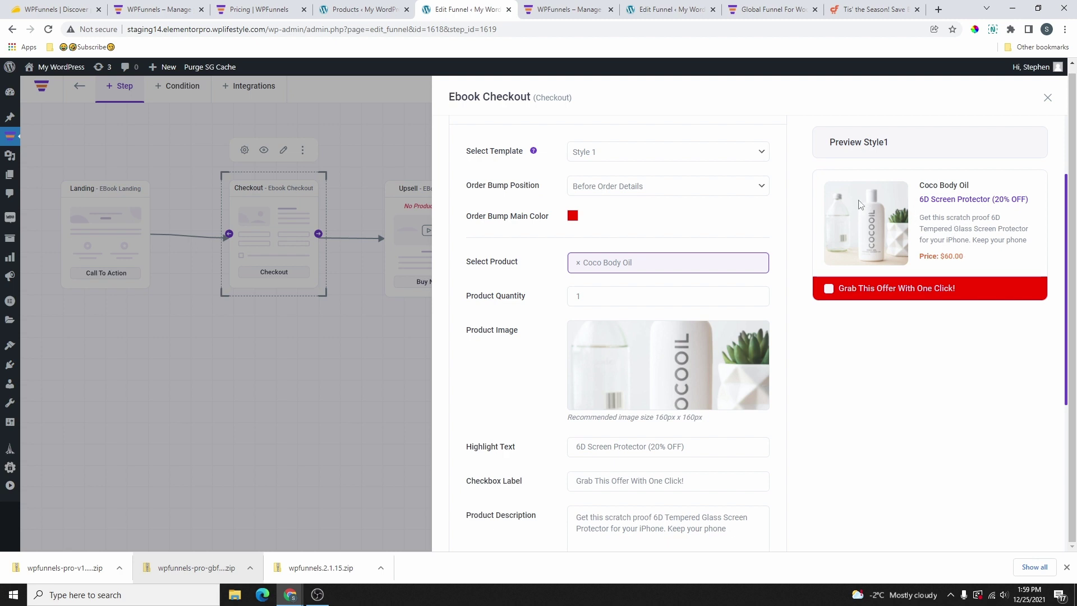
Step: Examine the order bump's highlight text, checkbox label, product description and discount settings
{"action": "scroll", "coordinate": [487, 348], "scroll_direction": "down", "scroll_amount": 2}
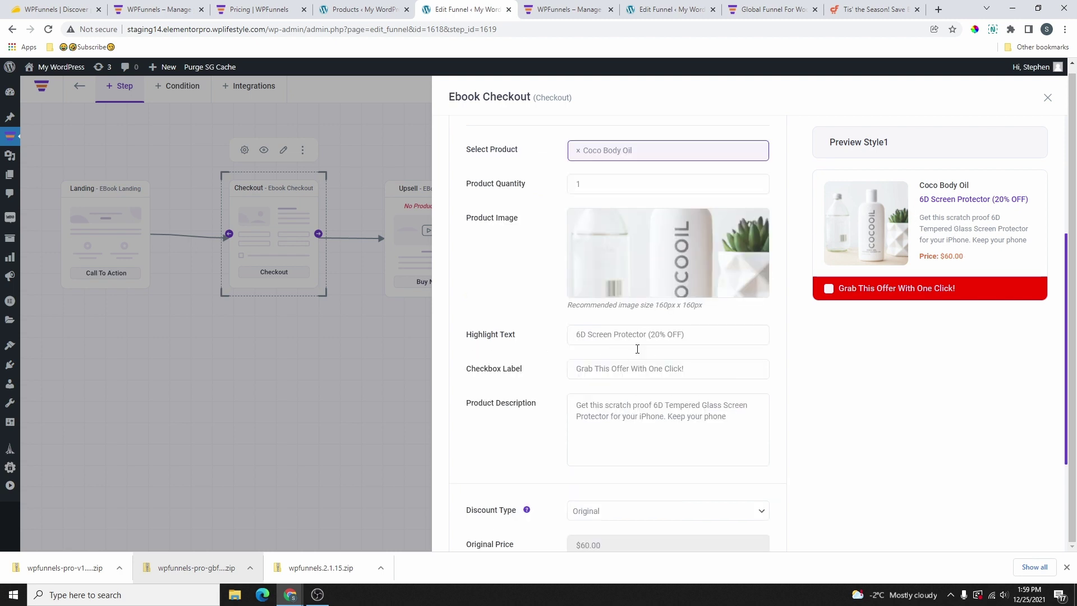
{"action": "left_click_drag", "start_coordinate": [1024, 197], "coordinate": [920, 203]}
{"action": "left_click", "coordinate": [606, 338]}
{"action": "scroll", "coordinate": [500, 380], "scroll_direction": "down", "scroll_amount": 3}
{"action": "left_click_drag", "start_coordinate": [726, 252], "coordinate": [576, 240]}
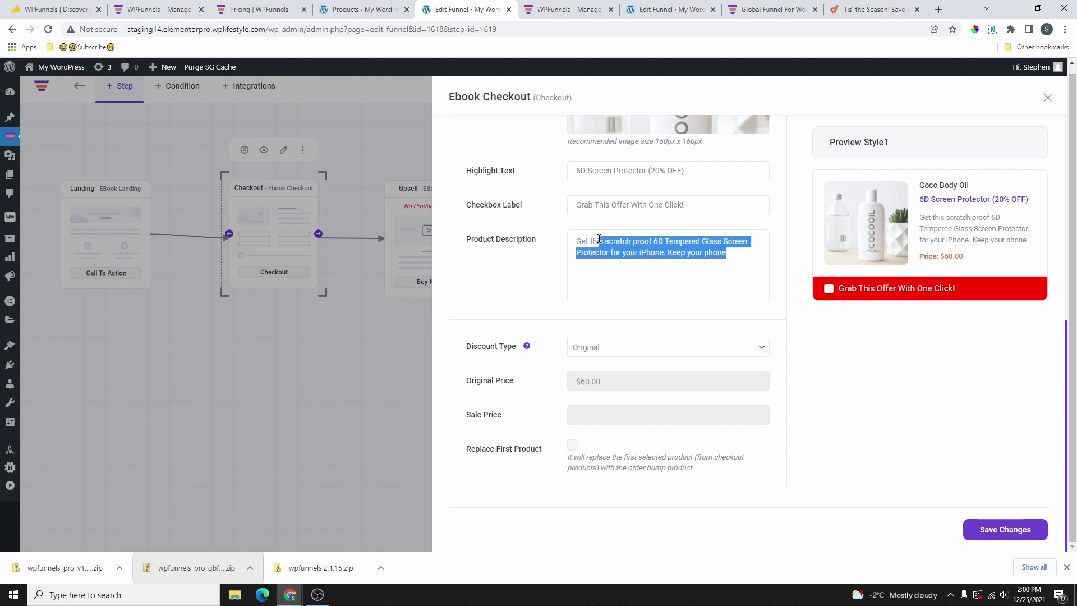
{"action": "left_click", "coordinate": [463, 358]}
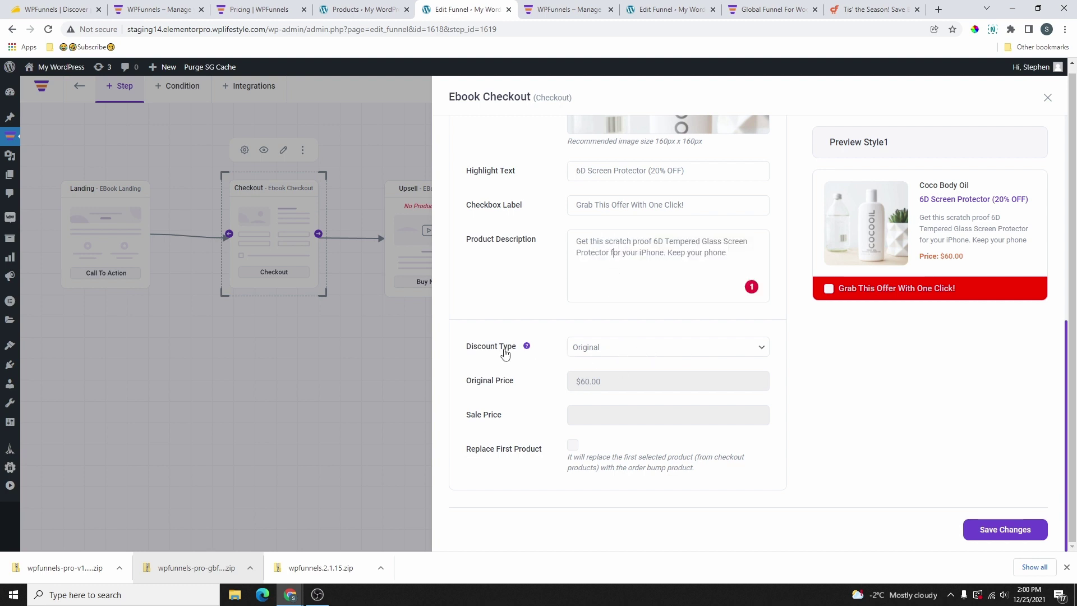
Step: Set the order bump's discount type to Percentage, applied to the regular price
{"action": "mouse_move", "coordinate": [526, 348]}
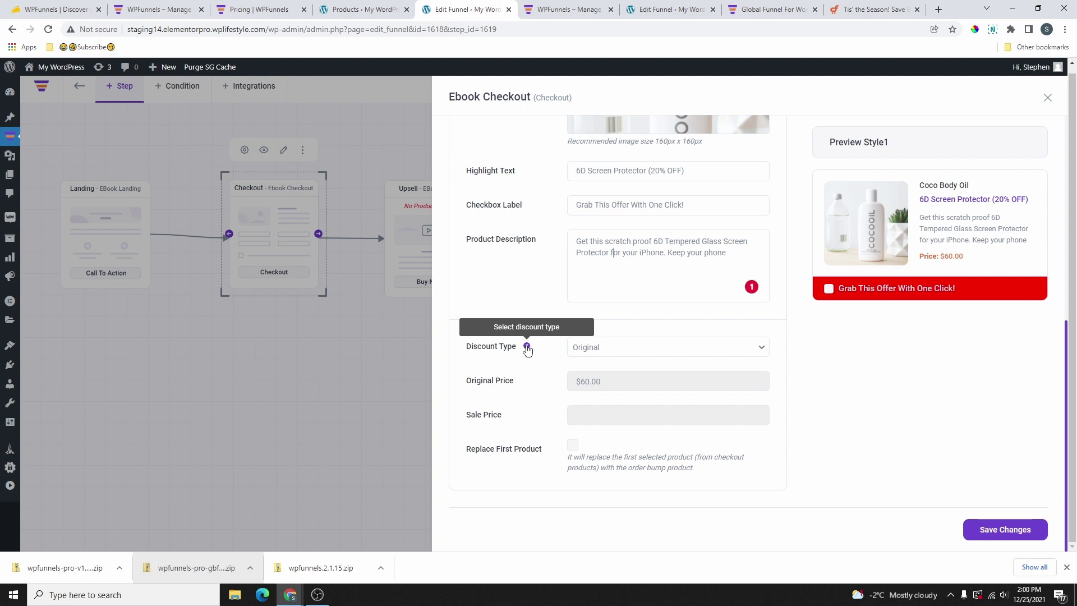
{"action": "left_click", "coordinate": [616, 347]}
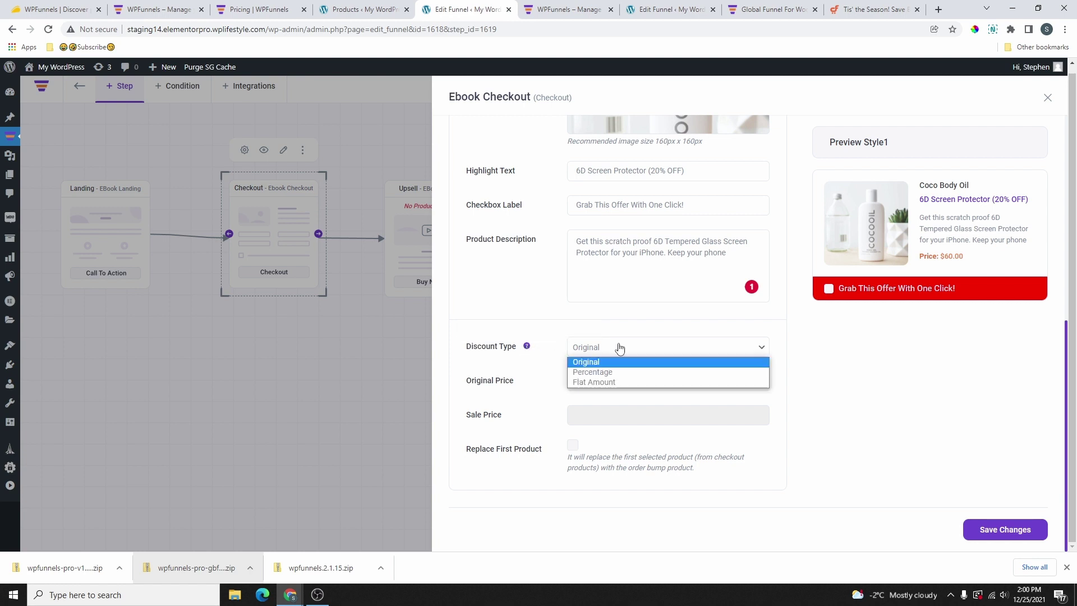
{"action": "left_click", "coordinate": [599, 377]}
{"action": "scroll", "coordinate": [558, 275], "scroll_direction": "down", "scroll_amount": 2}
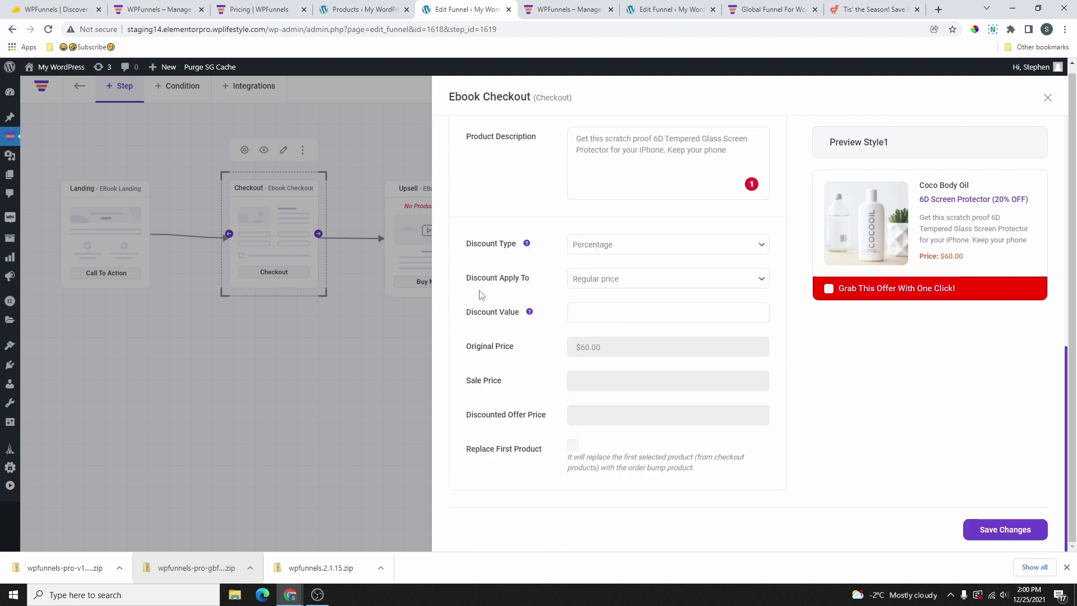
{"action": "left_click", "coordinate": [617, 280]}
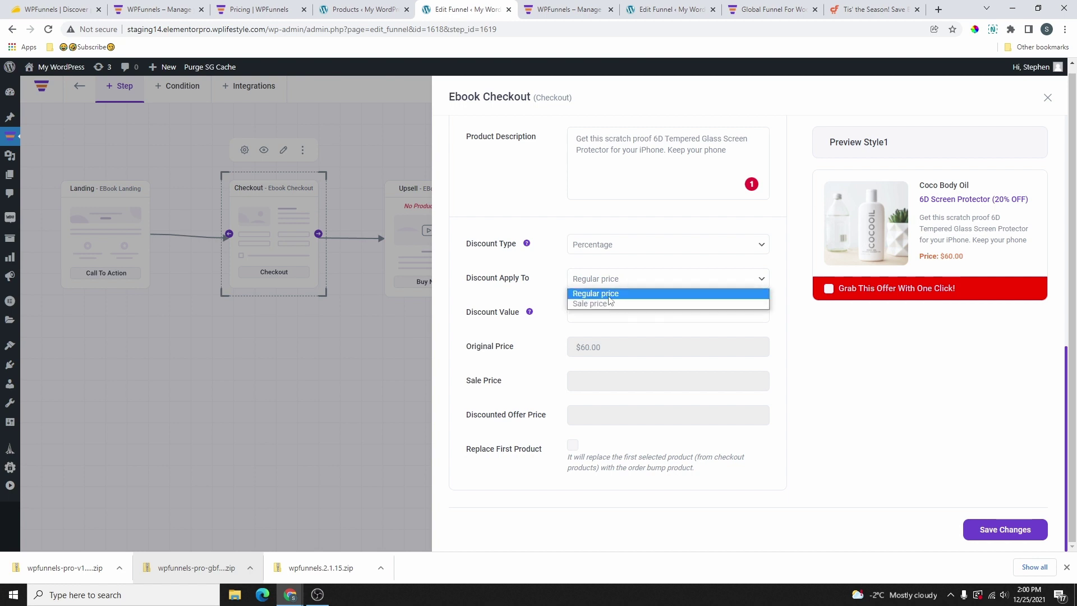
{"action": "left_click", "coordinate": [612, 298]}
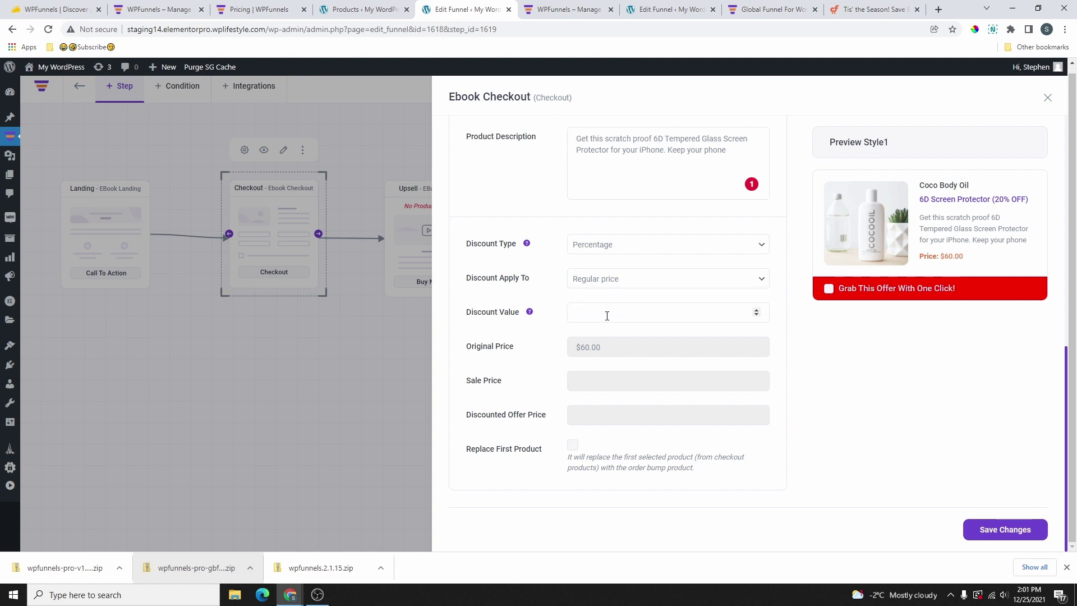
Step: Set the order bump's discount value to 50 and review the Replace First Product option
{"action": "mouse_move", "coordinate": [529, 313]}
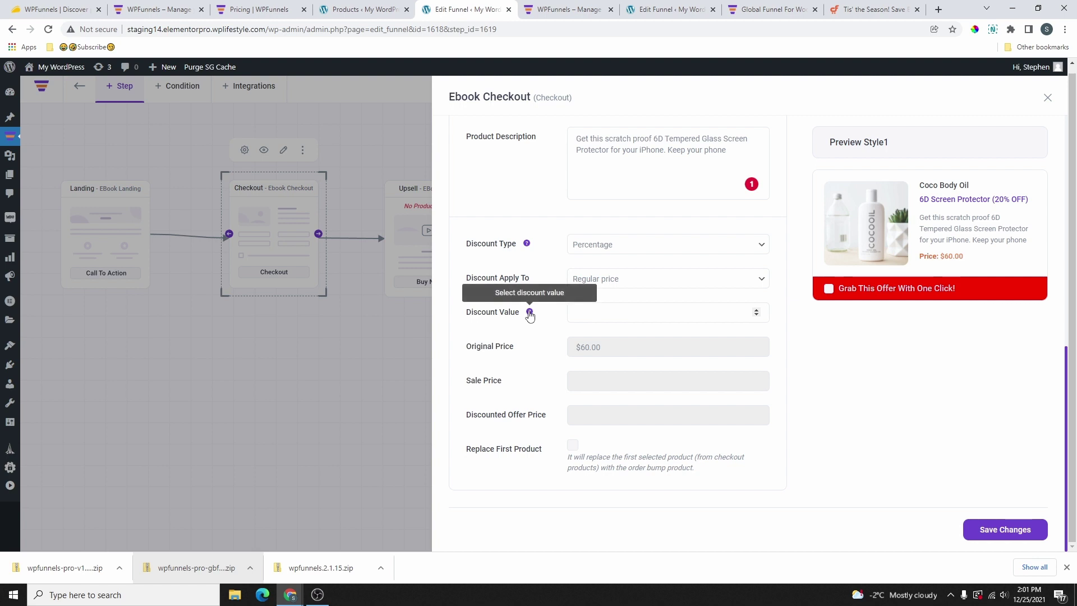
{"action": "left_click", "coordinate": [650, 311]}
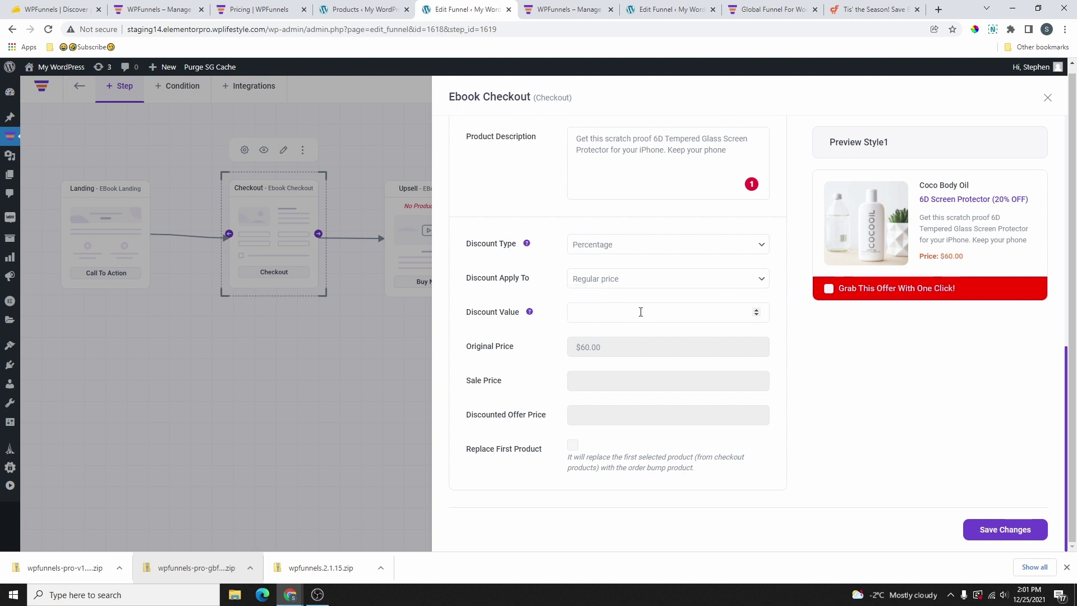
{"action": "left_click", "coordinate": [604, 352]}
{"action": "type", "text": "50"}
{"action": "left_click", "coordinate": [655, 342]}
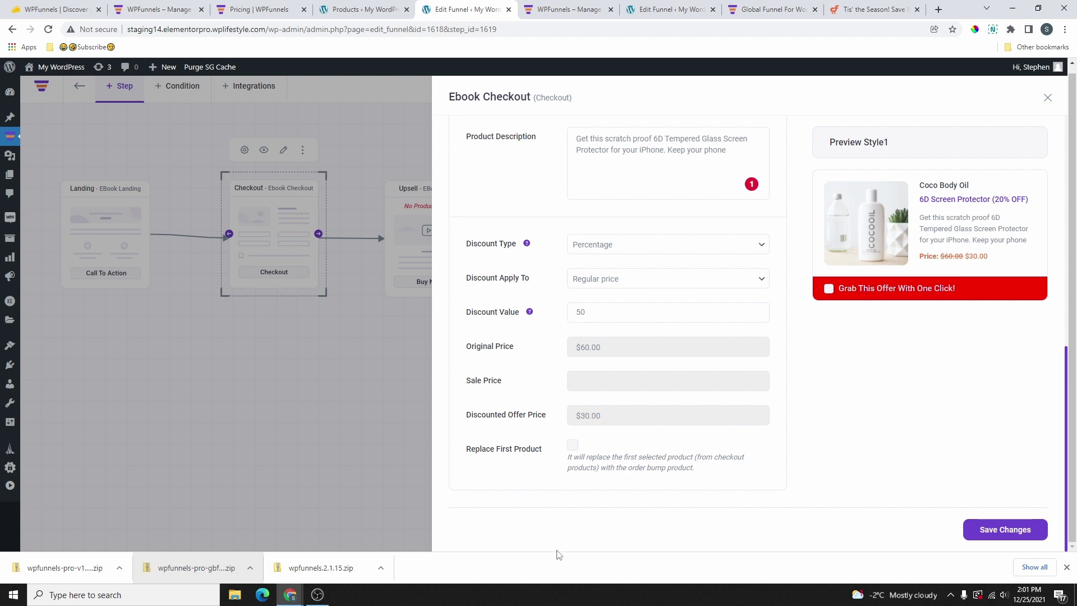
{"action": "left_click_drag", "start_coordinate": [535, 455], "coordinate": [554, 457]}
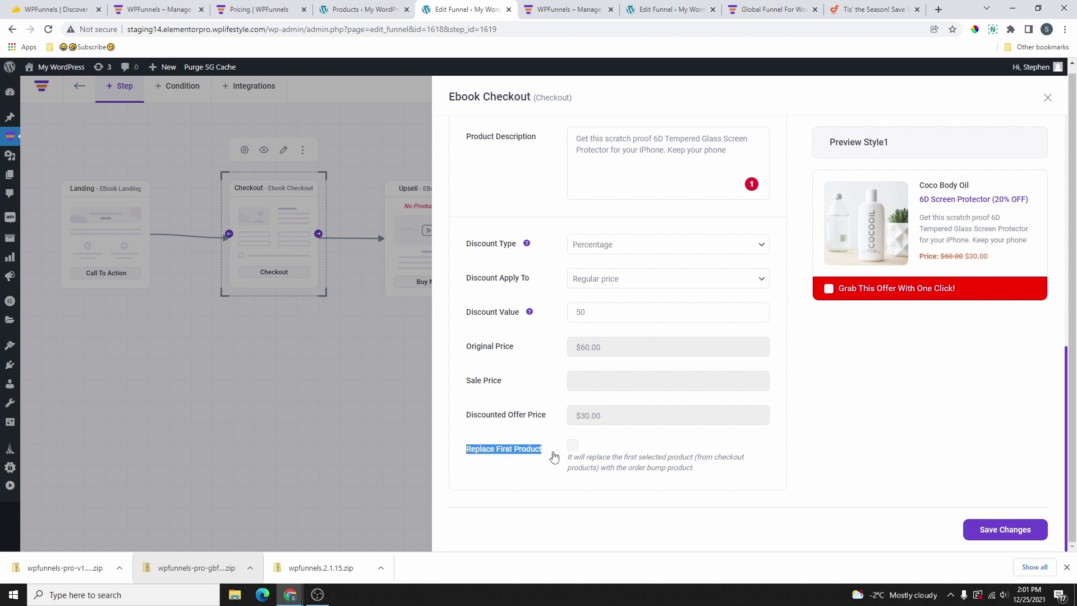
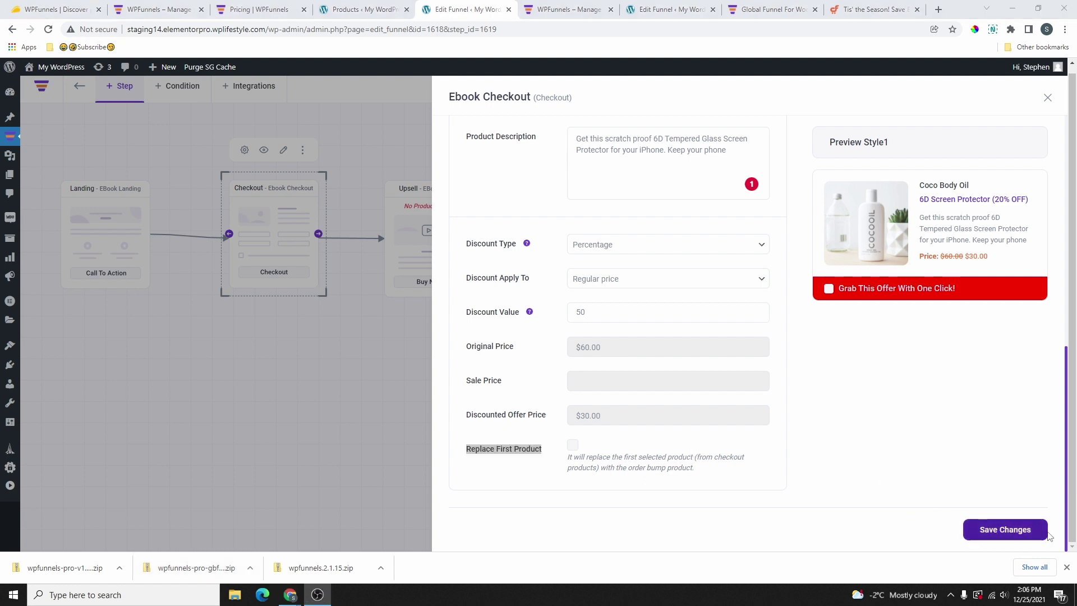
Step: Open the Checkout step's field editor and look through the list of billing fields
{"action": "scroll", "coordinate": [865, 409], "scroll_direction": "up", "scroll_amount": 8}
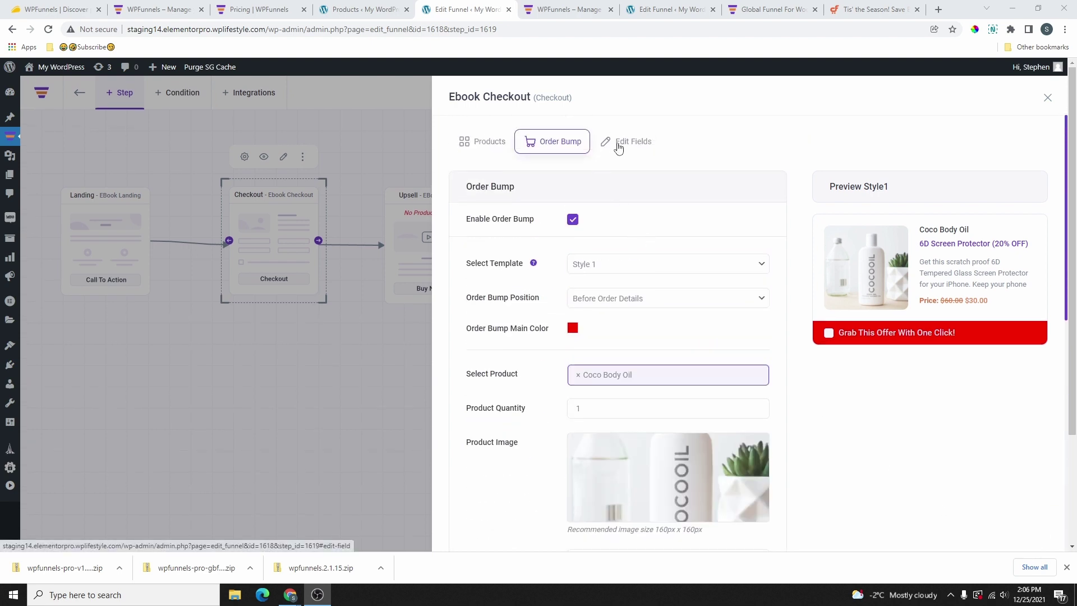
{"action": "left_click", "coordinate": [625, 147]}
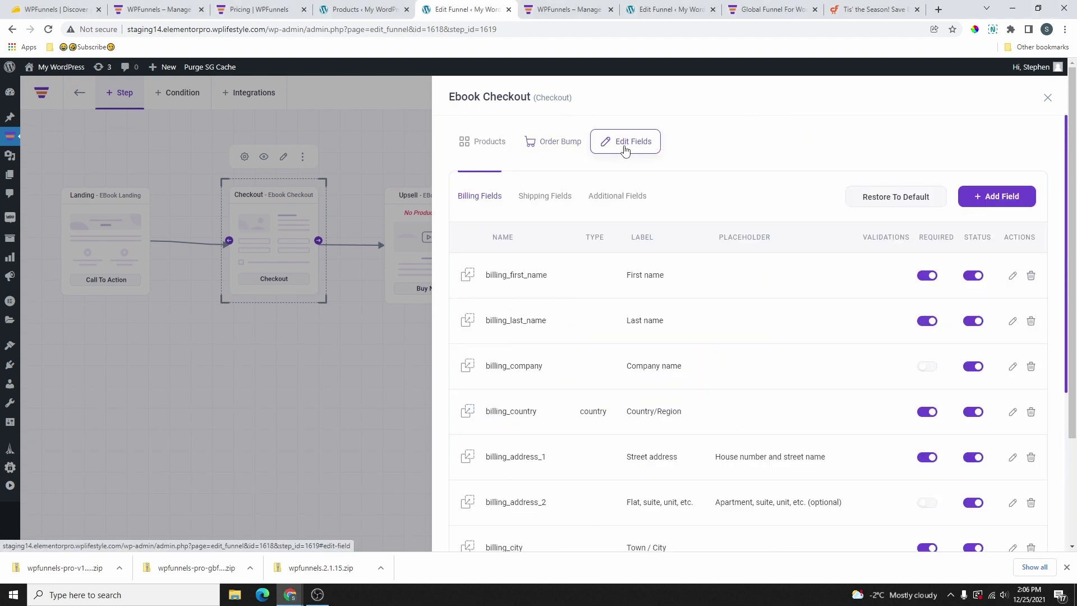
{"action": "scroll", "coordinate": [908, 284], "scroll_direction": "down", "scroll_amount": 2}
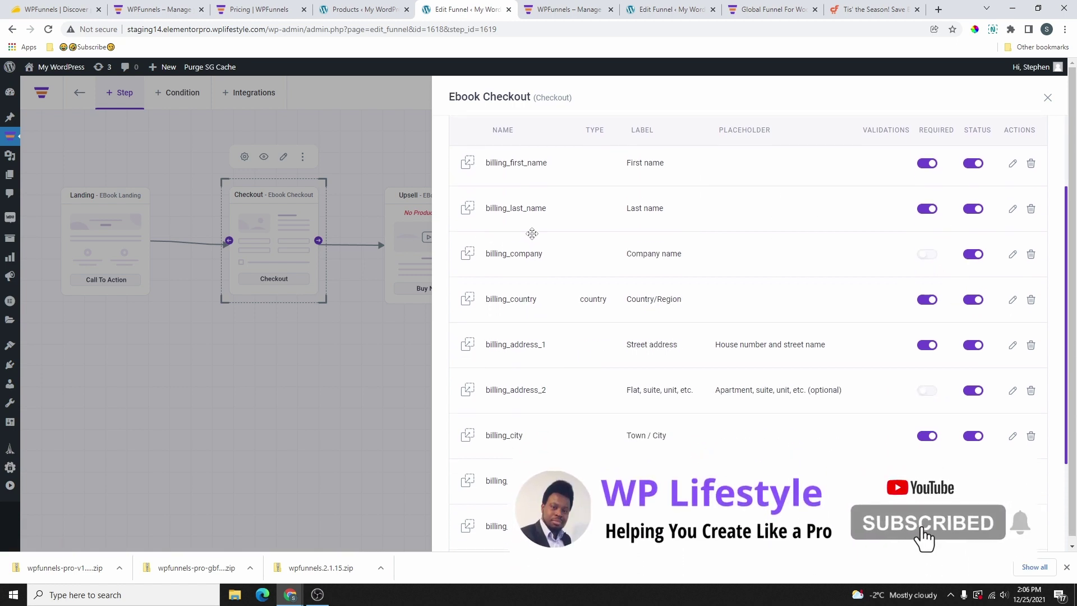
{"action": "scroll", "coordinate": [522, 235], "scroll_direction": "down", "scroll_amount": 2}
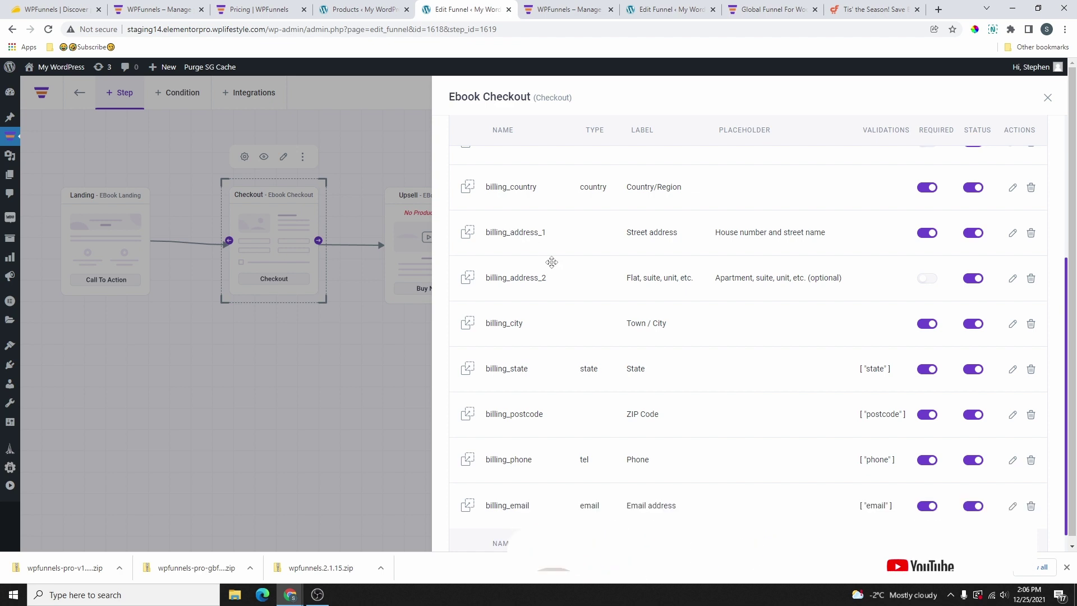
{"action": "scroll", "coordinate": [555, 364], "scroll_direction": "down", "scroll_amount": 1}
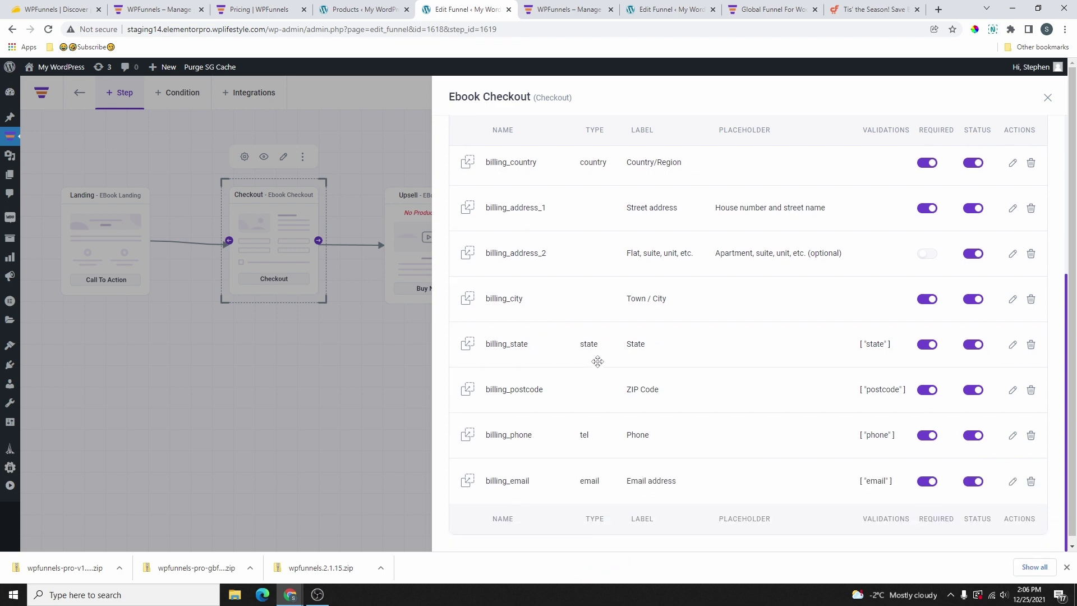
{"action": "scroll", "coordinate": [729, 367], "scroll_direction": "up", "scroll_amount": 5}
Step: Try turning off the Required and Status settings of the billing_first_name field, and turn both back on
{"action": "left_click", "coordinate": [927, 276]}
{"action": "left_click", "coordinate": [969, 276]}
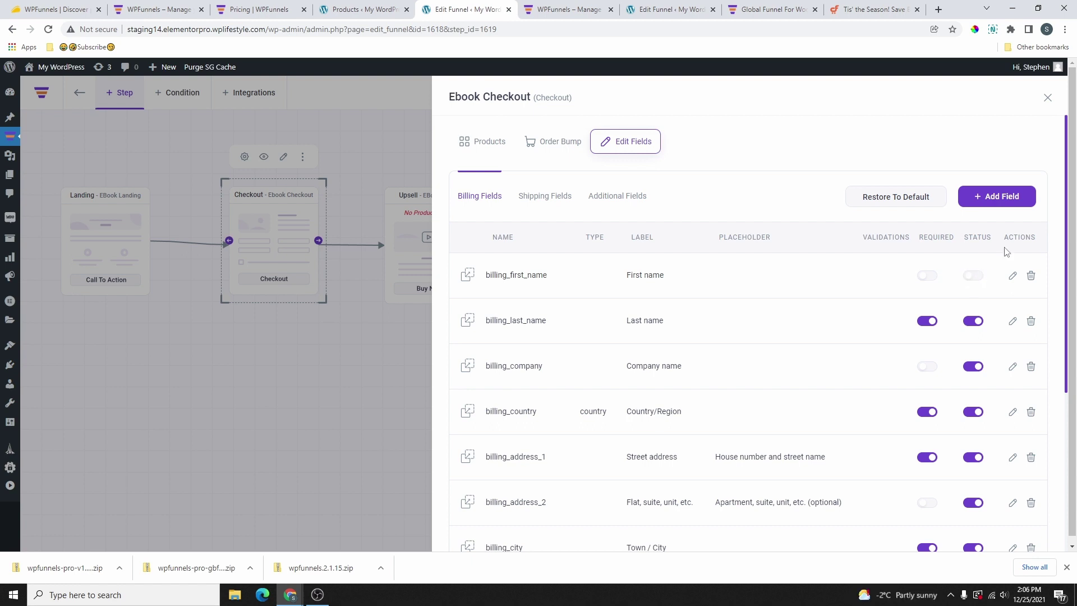
{"action": "left_click", "coordinate": [973, 276]}
{"action": "left_click", "coordinate": [932, 277]}
Step: Examine the options for adding a new billing field and leave the form without adding one
{"action": "left_click", "coordinate": [996, 197]}
{"action": "scroll", "coordinate": [972, 392], "scroll_direction": "down", "scroll_amount": 1}
{"action": "scroll", "coordinate": [976, 314], "scroll_direction": "up", "scroll_amount": 1}
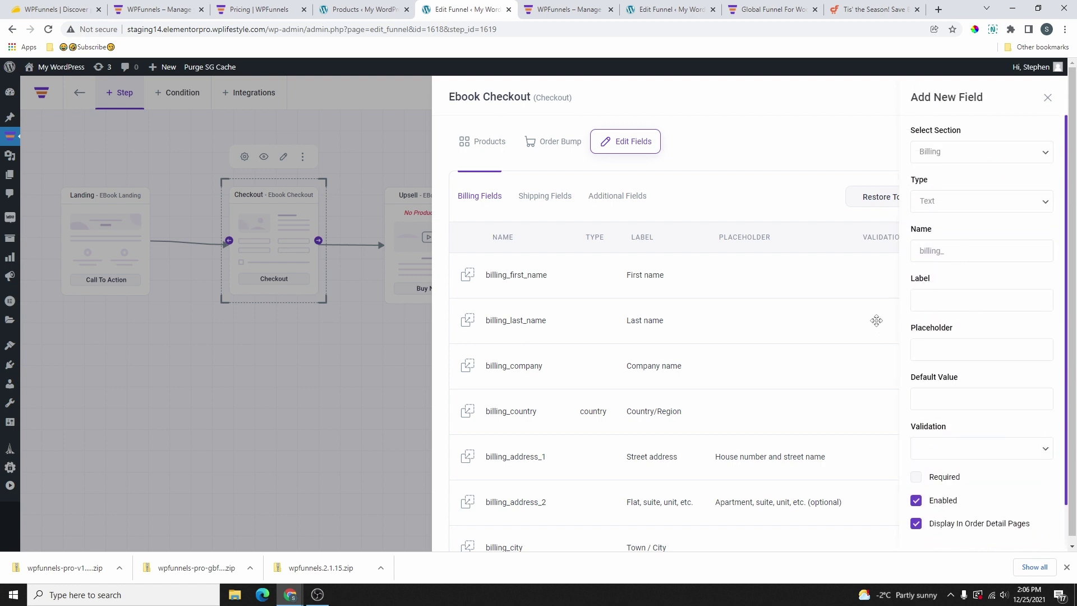
{"action": "key", "text": "Escape"}
{"action": "scroll", "coordinate": [992, 515], "scroll_direction": "down", "scroll_amount": 4}
{"action": "scroll", "coordinate": [1007, 530], "scroll_direction": "up", "scroll_amount": 6}
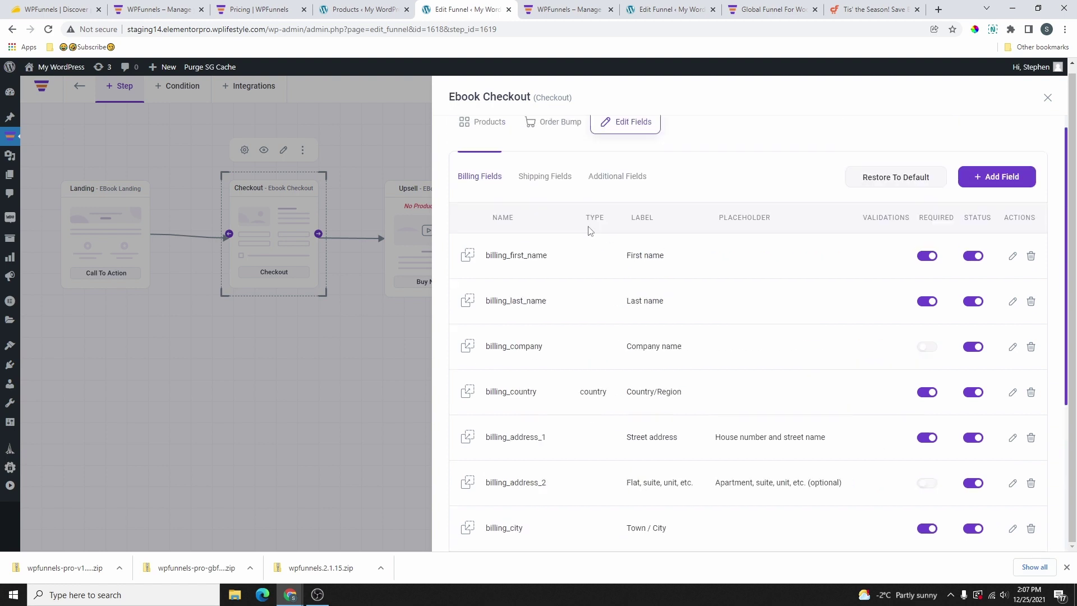
Step: Return to the Checkout step's product settings, save the changes and close the step's settings
{"action": "left_click", "coordinate": [490, 143]}
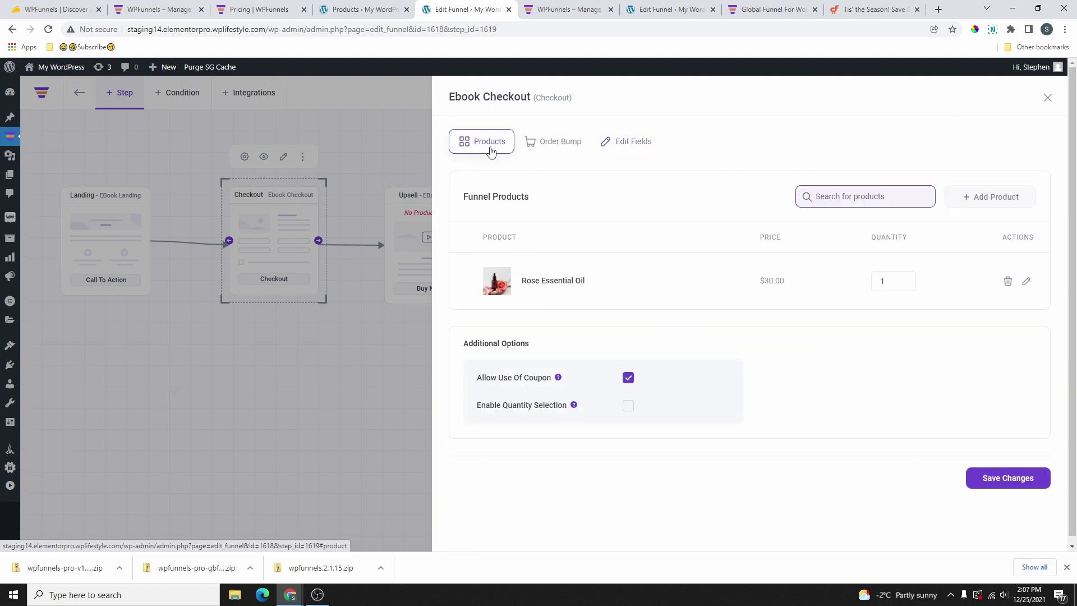
{"action": "left_click", "coordinate": [1008, 478]}
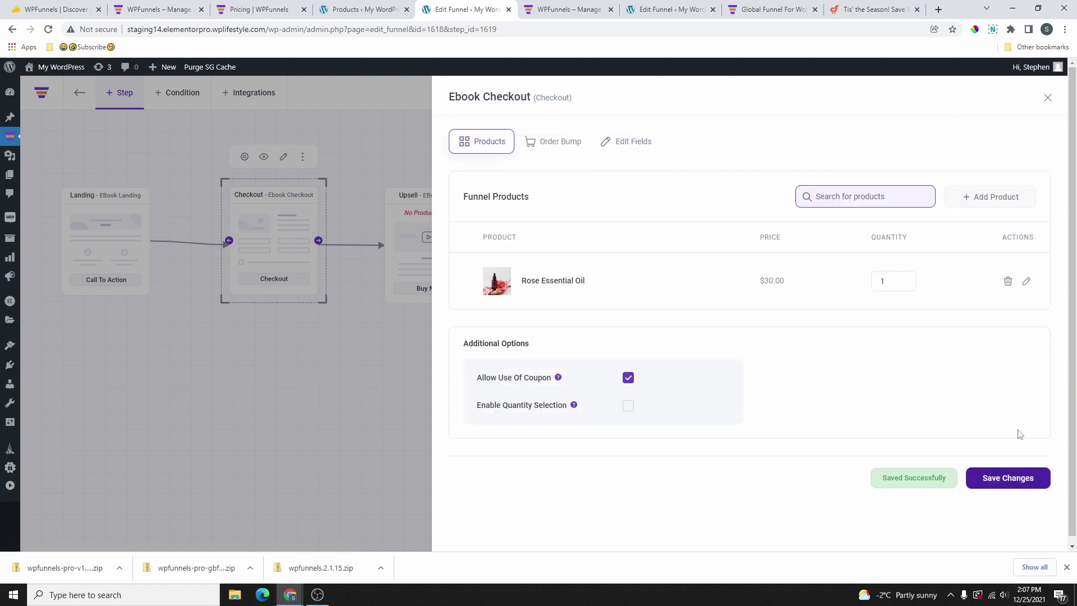
{"action": "left_click", "coordinate": [1047, 100]}
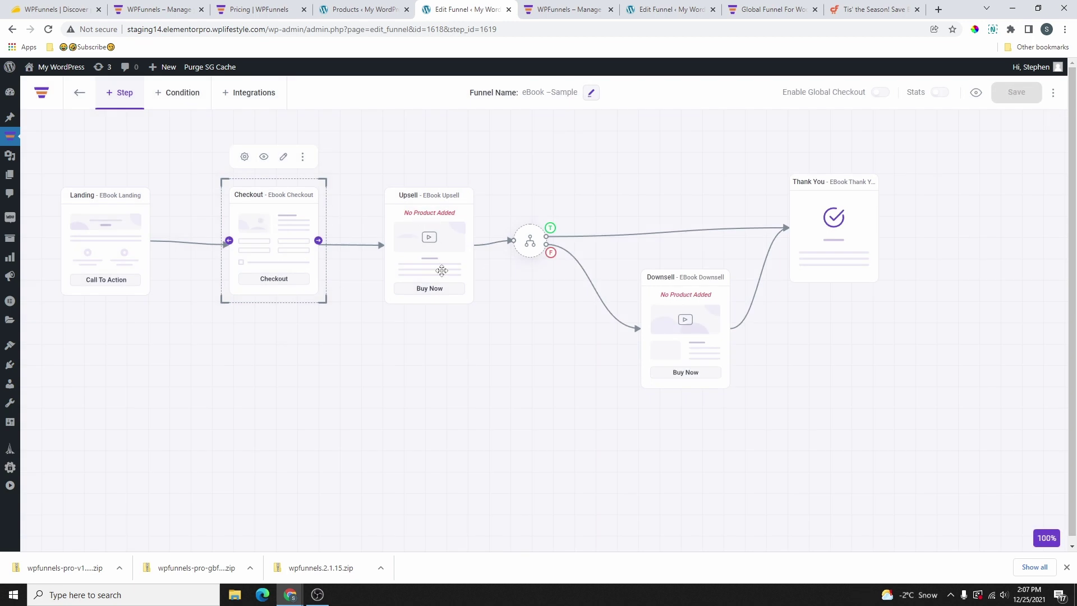
Step: Open the Upsell step's settings, check the store's product list and add Night Care Cream as the upsell product
{"action": "left_click", "coordinate": [432, 218]}
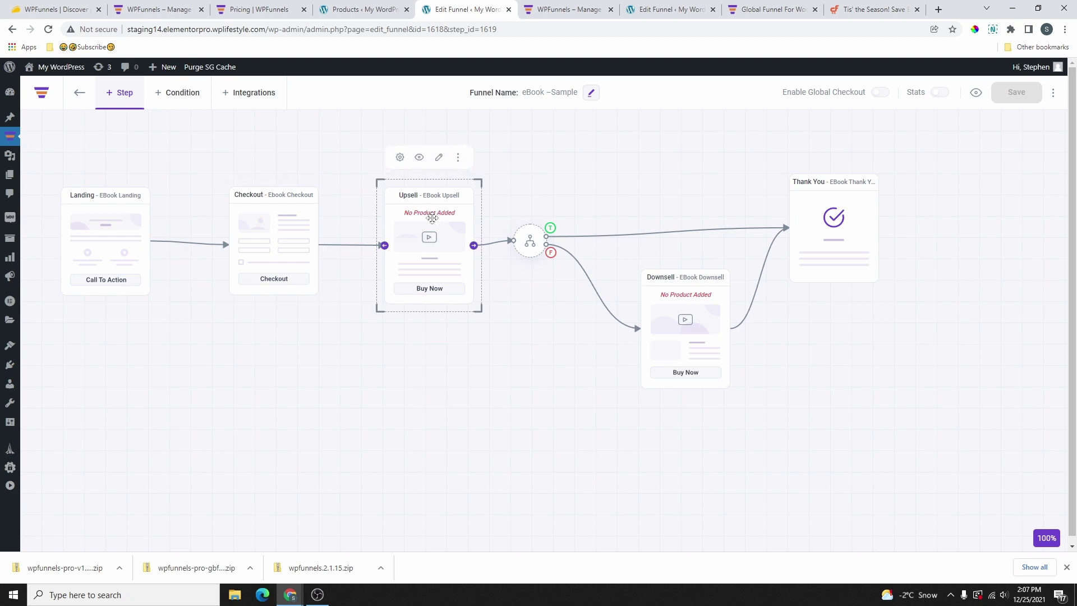
{"action": "left_click", "coordinate": [400, 158]}
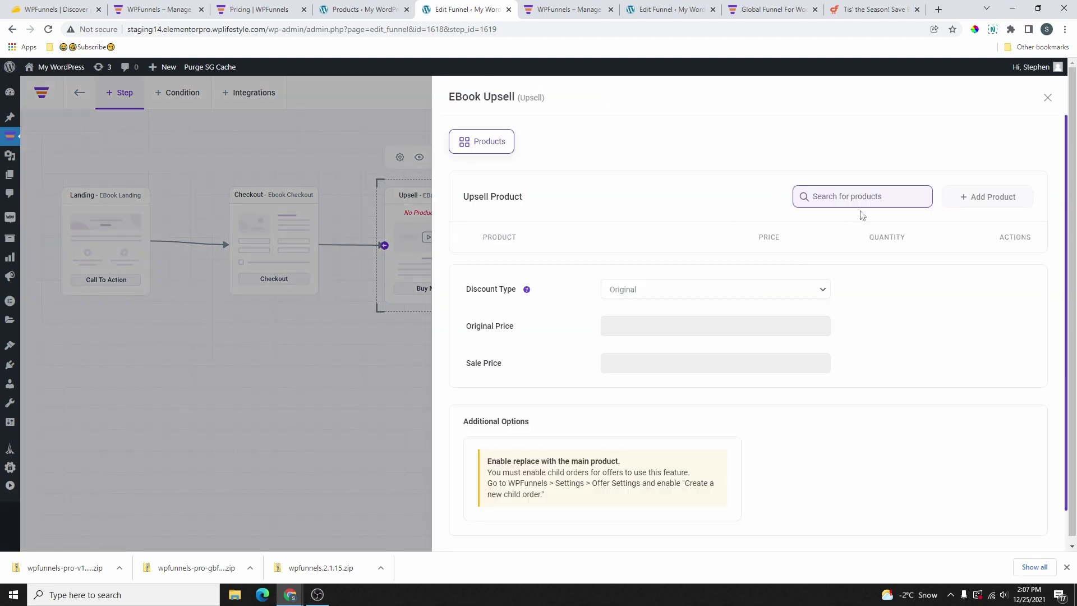
{"action": "left_click", "coordinate": [864, 201]}
{"action": "key", "text": "ctrl+4"}
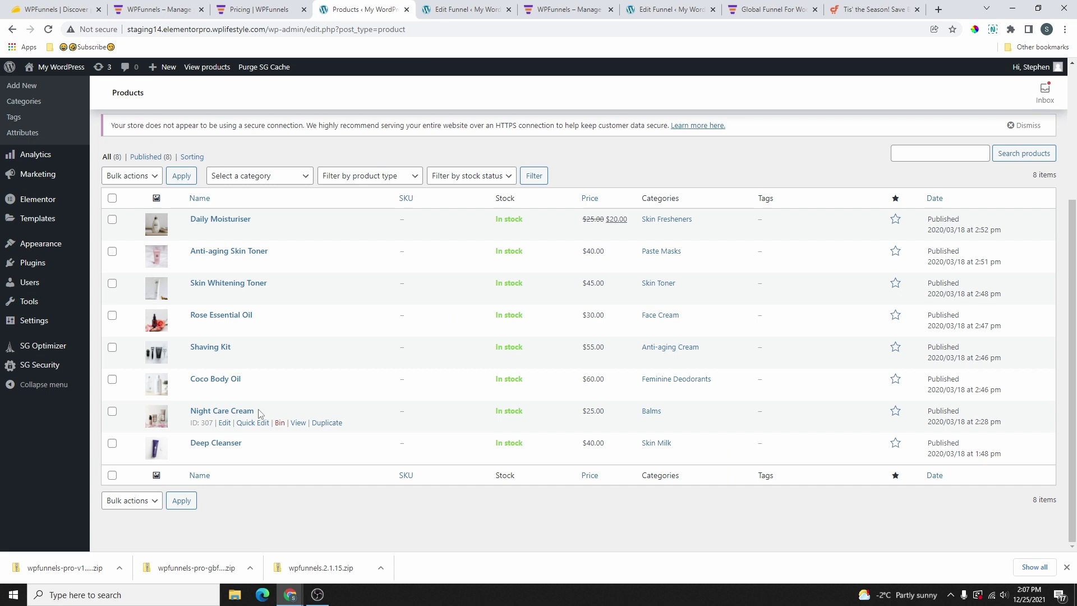
{"action": "left_click_drag", "start_coordinate": [255, 411], "coordinate": [182, 427]}
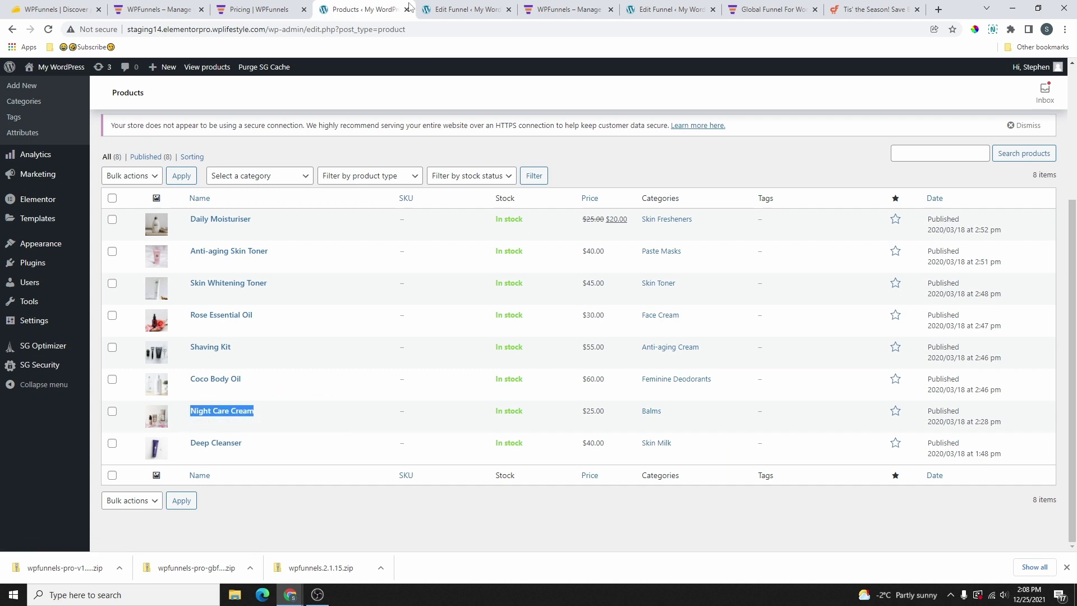
{"action": "left_click", "coordinate": [459, 10]}
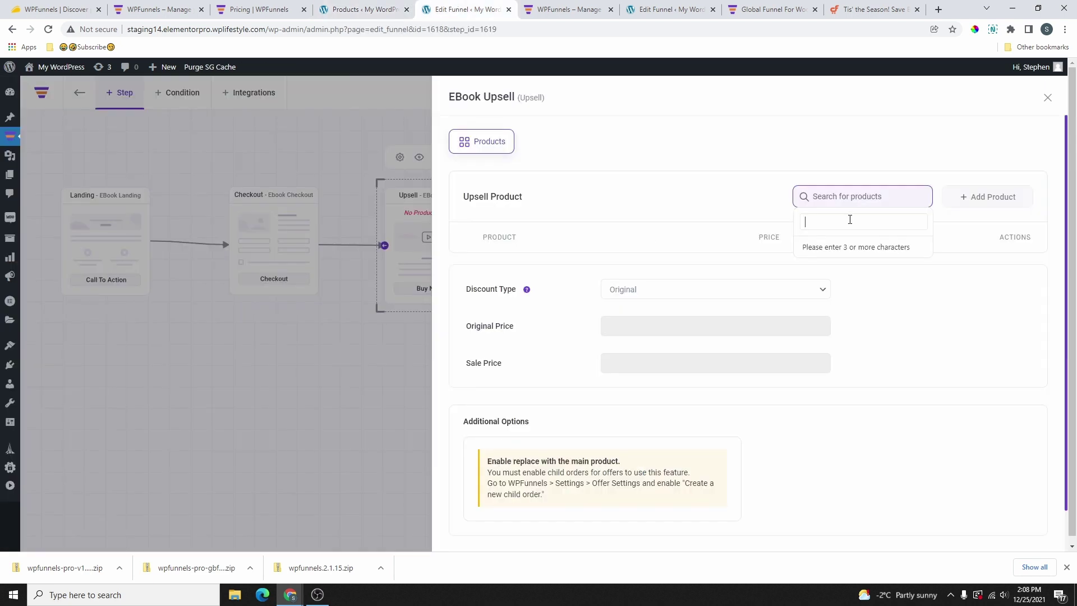
{"action": "type", "text": "night"}
{"action": "left_click", "coordinate": [869, 250]}
{"action": "left_click", "coordinate": [992, 199]}
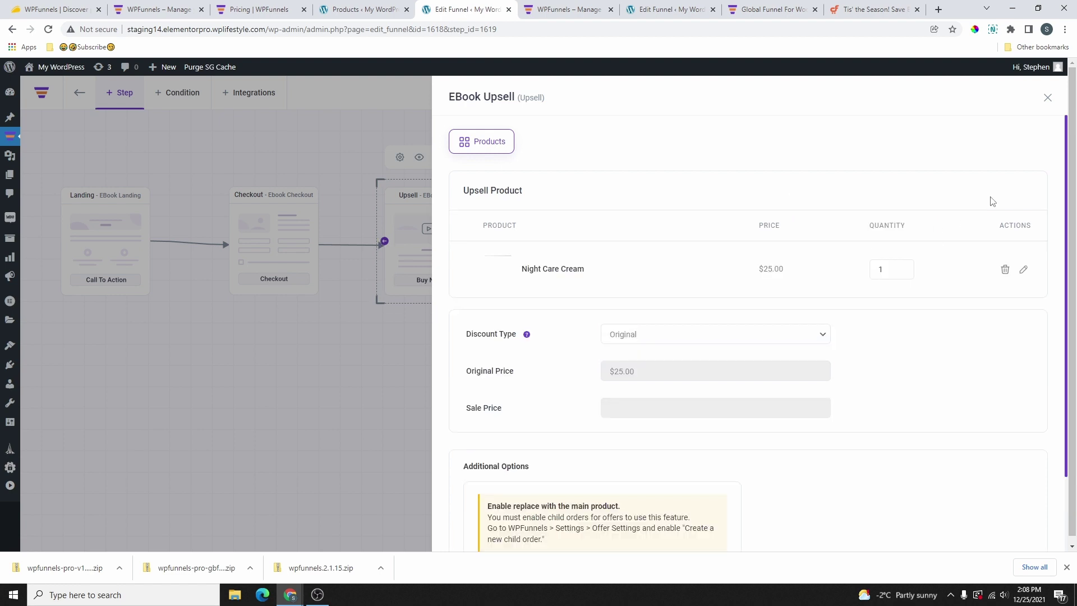
Step: Set the upsell's discount type to Percentage, read the note on replacing the main product, and save the step
{"action": "scroll", "coordinate": [573, 258], "scroll_direction": "down", "scroll_amount": 2}
{"action": "left_click", "coordinate": [671, 246]}
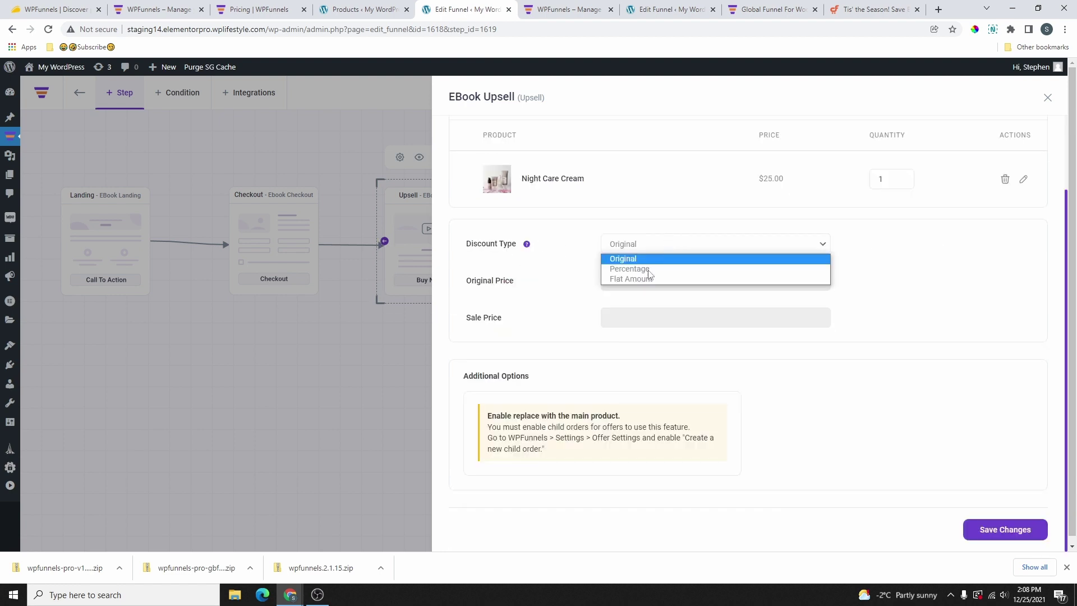
{"action": "left_click", "coordinate": [658, 269]}
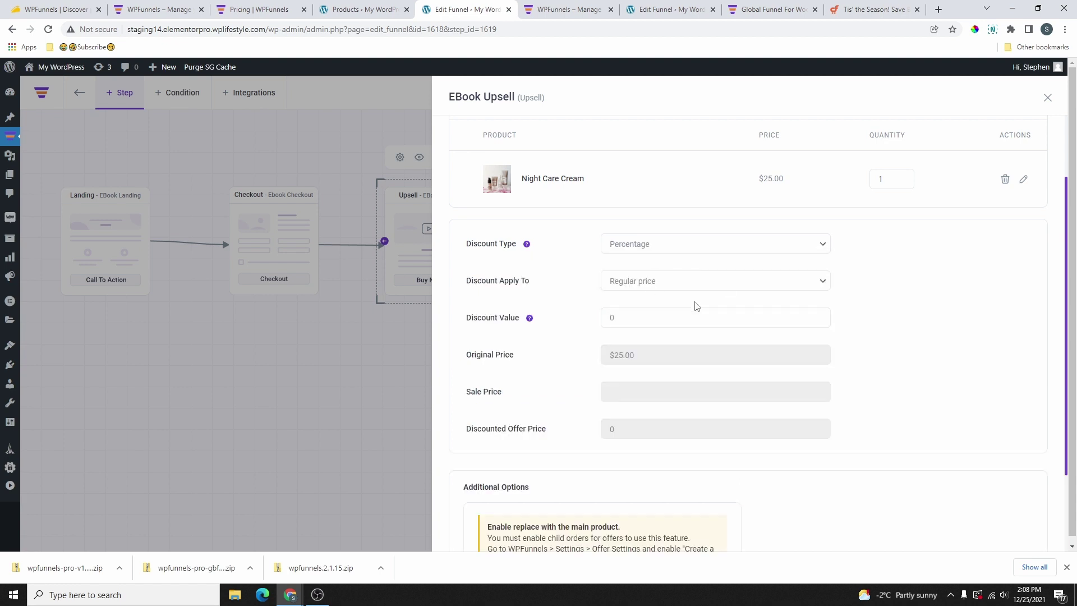
{"action": "scroll", "coordinate": [684, 325], "scroll_direction": "down", "scroll_amount": 2}
{"action": "scroll", "coordinate": [671, 277], "scroll_direction": "up", "scroll_amount": 3}
{"action": "scroll", "coordinate": [639, 392], "scroll_direction": "down", "scroll_amount": 3}
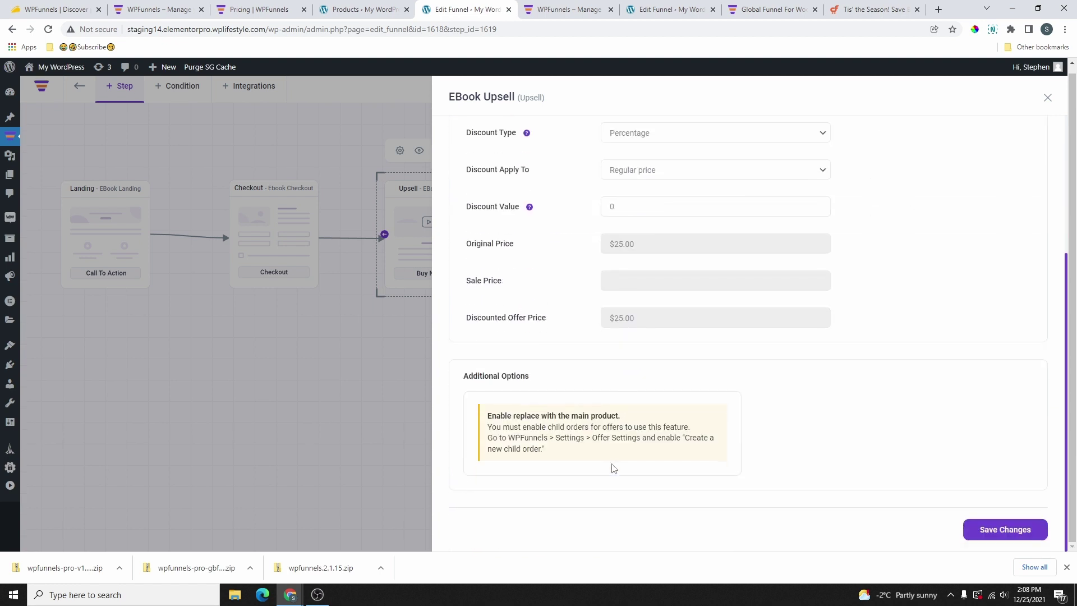
{"action": "left_click_drag", "start_coordinate": [549, 459], "coordinate": [470, 443]}
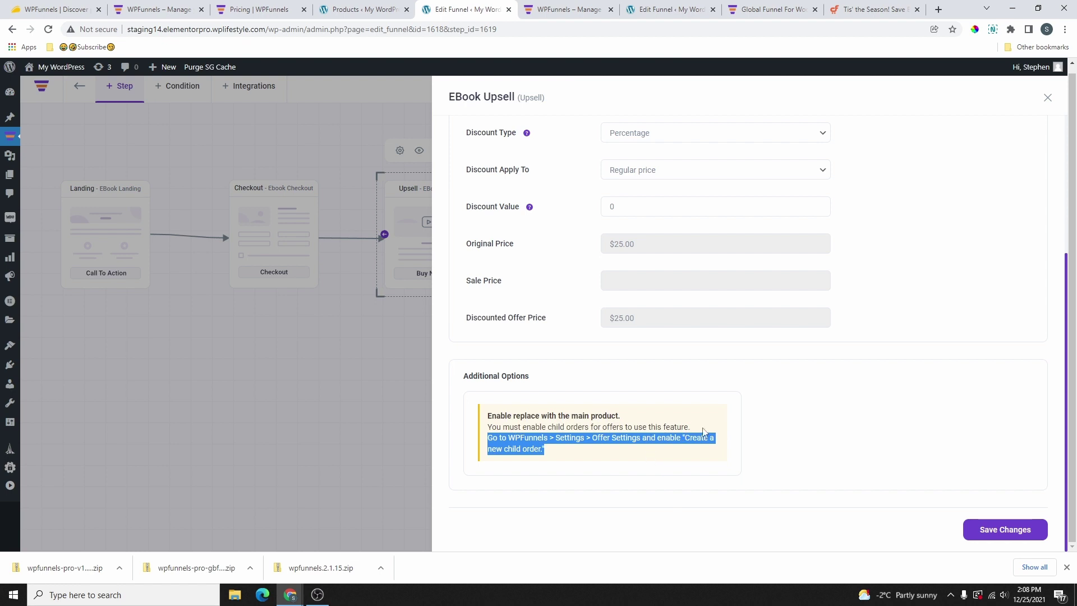
{"action": "left_click", "coordinate": [1029, 537]}
Step: In the WPFunnels offer settings, select Create a new child order for upsell and downsell orders and save
{"action": "mouse_move", "coordinate": [10, 136]}
{"action": "left_click", "coordinate": [45, 174]}
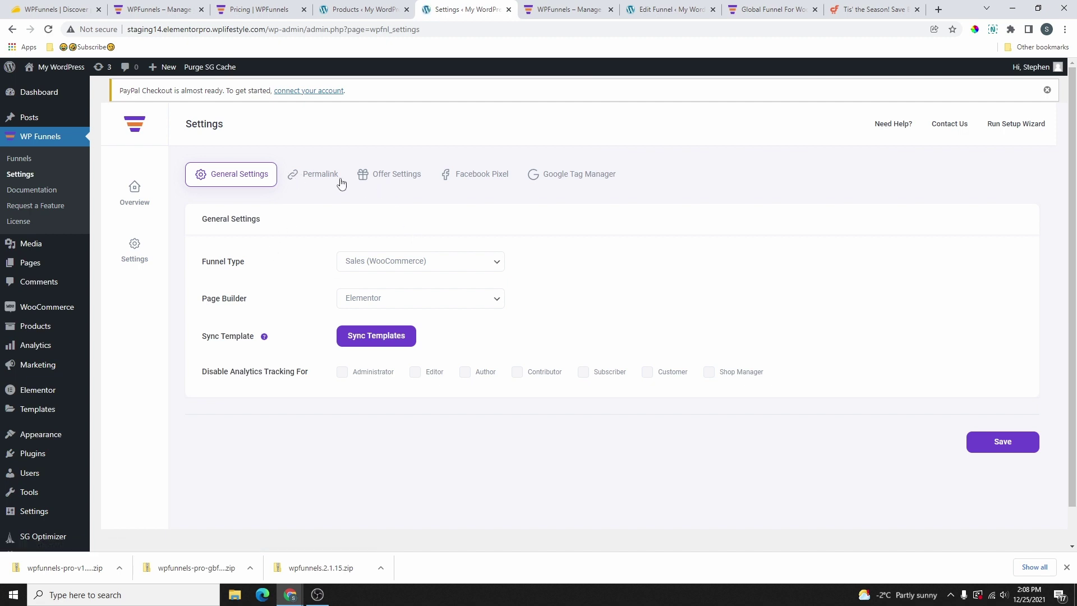
{"action": "left_click", "coordinate": [395, 185]}
{"action": "mouse_move", "coordinate": [299, 260]}
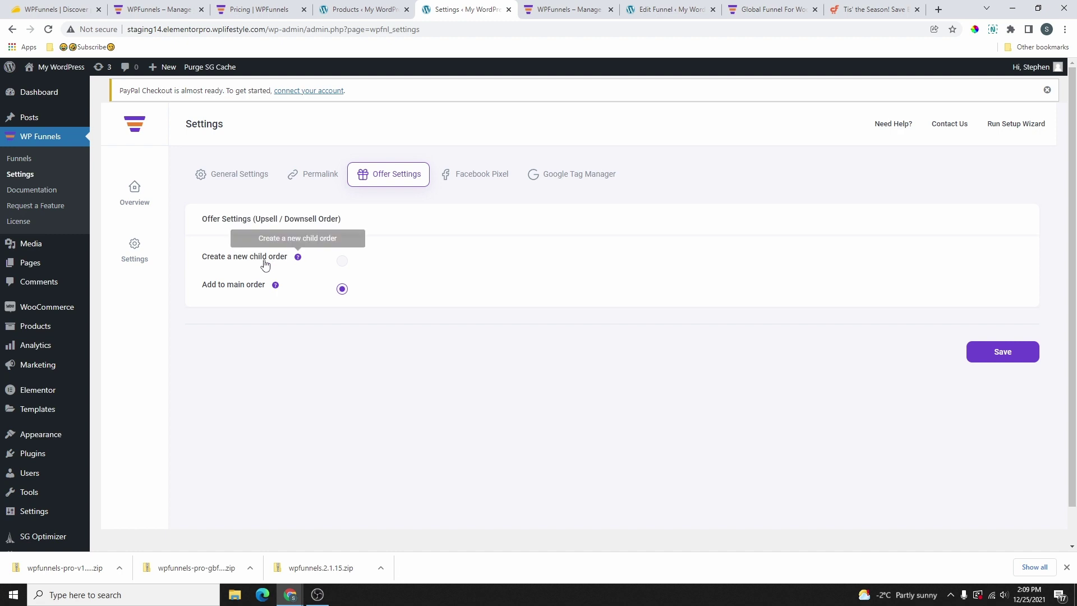
{"action": "left_click", "coordinate": [343, 262]}
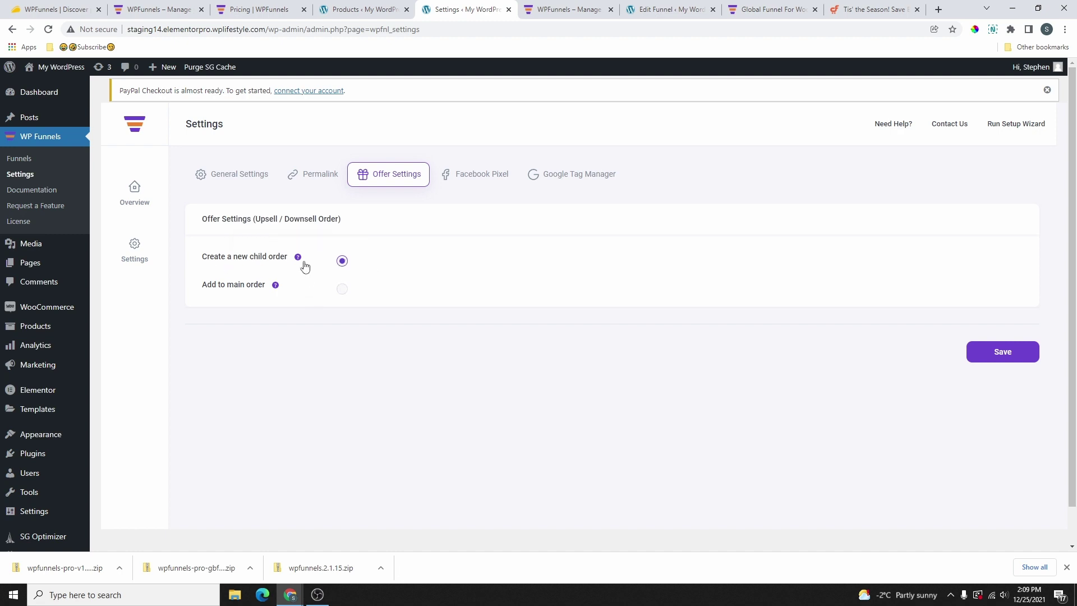
{"action": "mouse_move", "coordinate": [300, 258]}
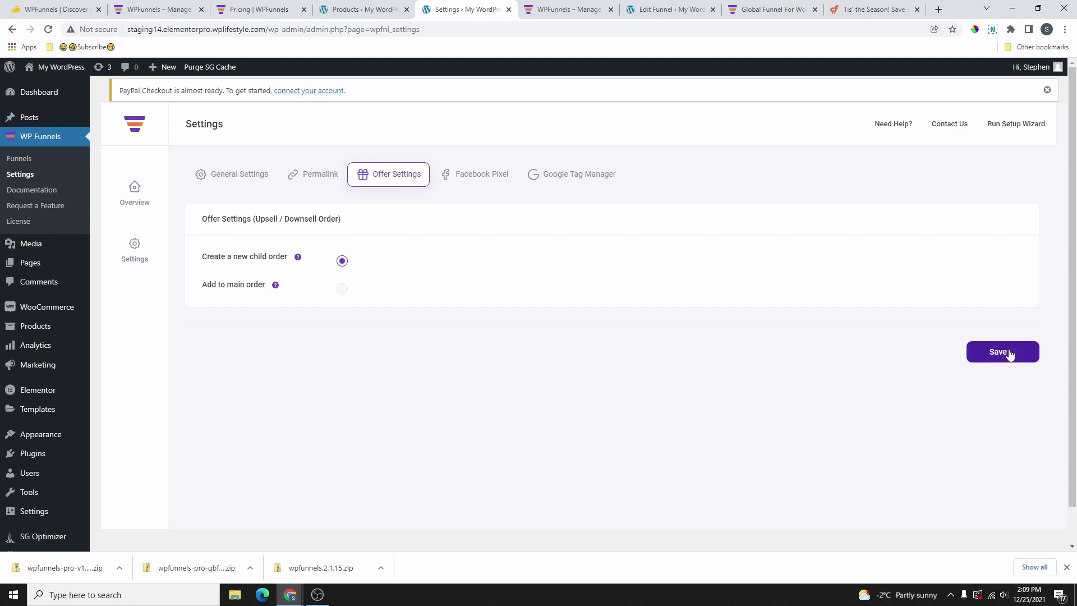
Step: Return to the eBook ~Sample funnel and open the Upsell step's product settings
{"action": "left_click", "coordinate": [19, 159]}
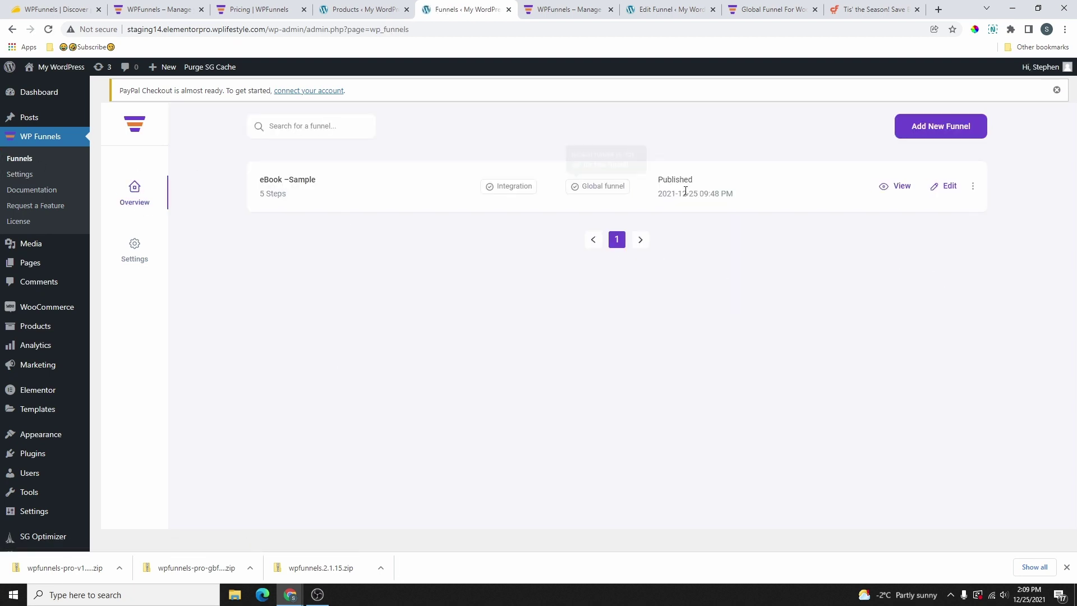
{"action": "left_click", "coordinate": [945, 186]}
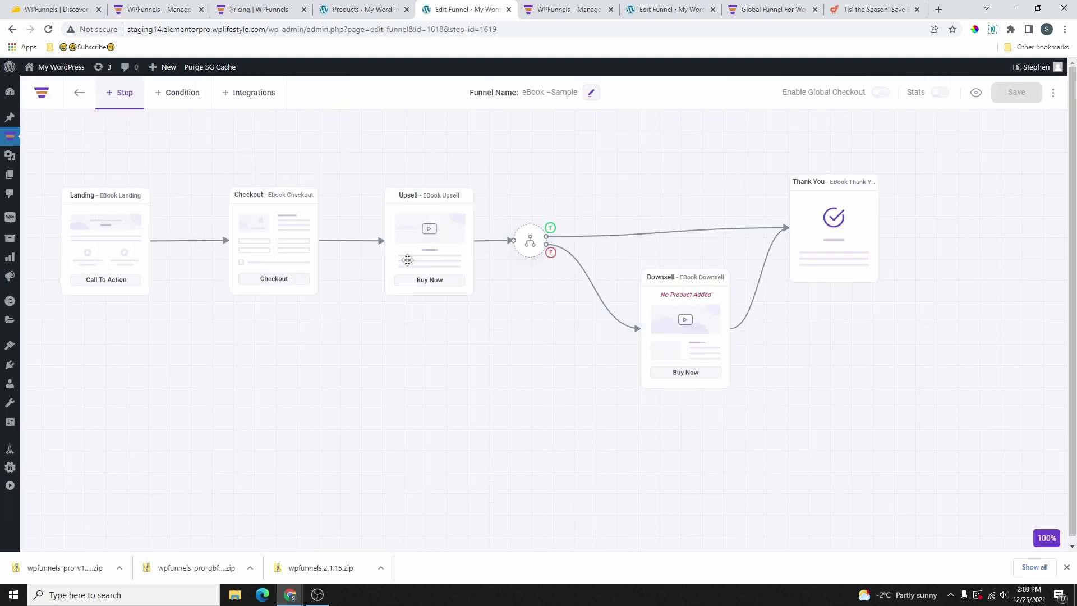
{"action": "left_click", "coordinate": [418, 240]}
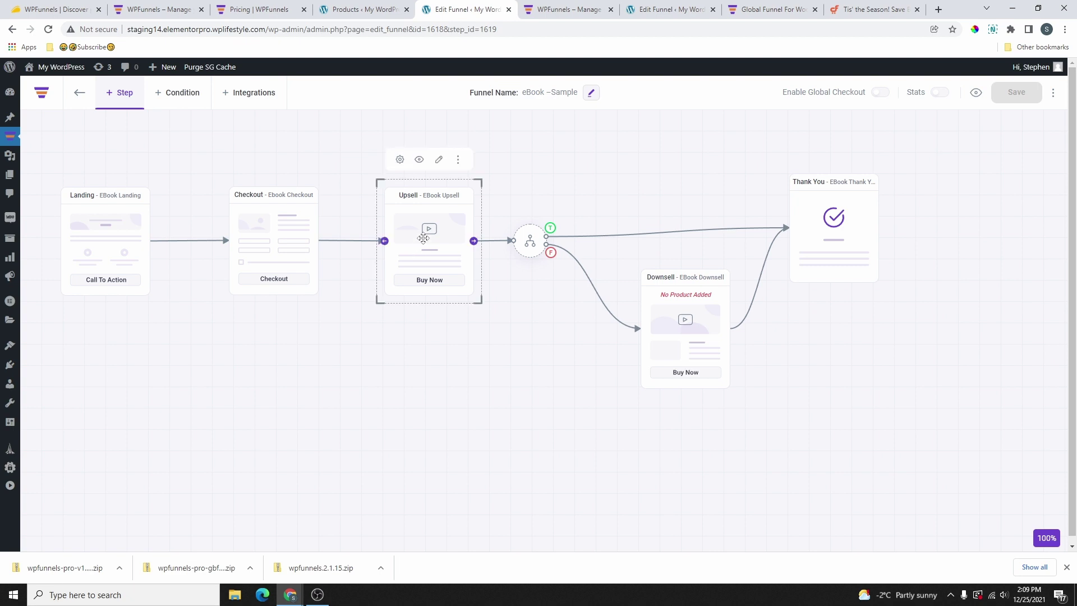
{"action": "left_click", "coordinate": [399, 157]}
{"action": "scroll", "coordinate": [727, 345], "scroll_direction": "down", "scroll_amount": 3}
{"action": "scroll", "coordinate": [725, 356], "scroll_direction": "down", "scroll_amount": 1}
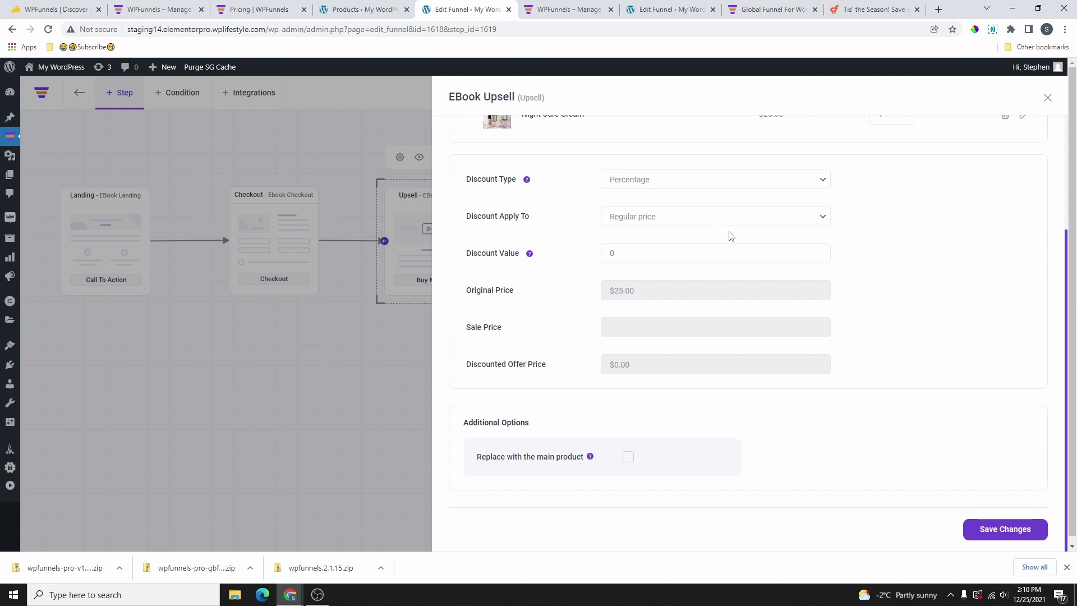
Step: Check the price options the upsell discount can apply to, keep Regular price, and set the discount value to 30
{"action": "left_click", "coordinate": [661, 219]}
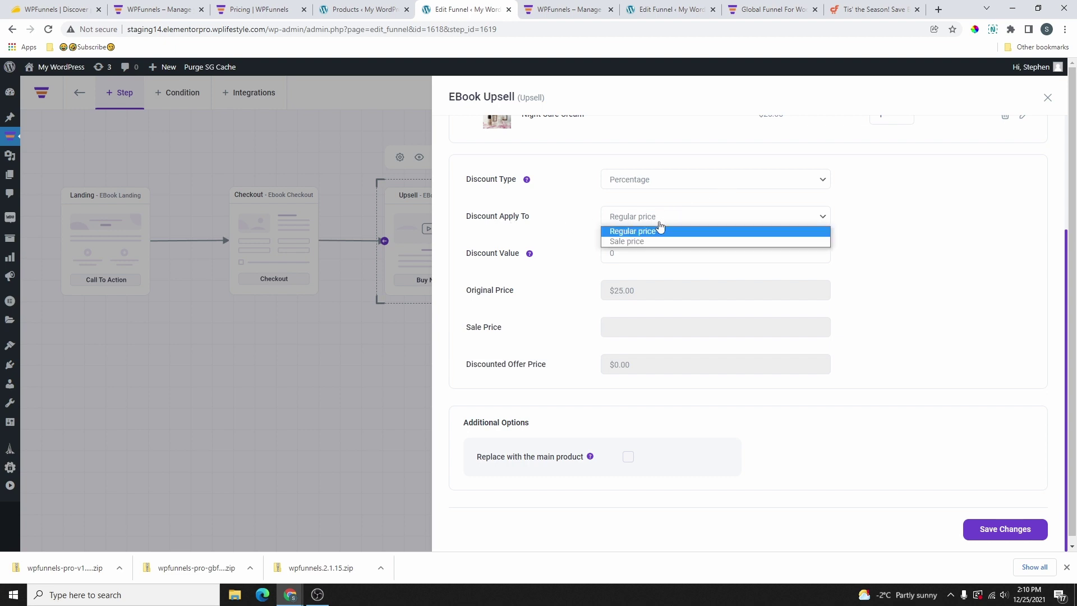
{"action": "left_click", "coordinate": [563, 220]}
{"action": "scroll", "coordinate": [626, 276], "scroll_direction": "up", "scroll_amount": 1}
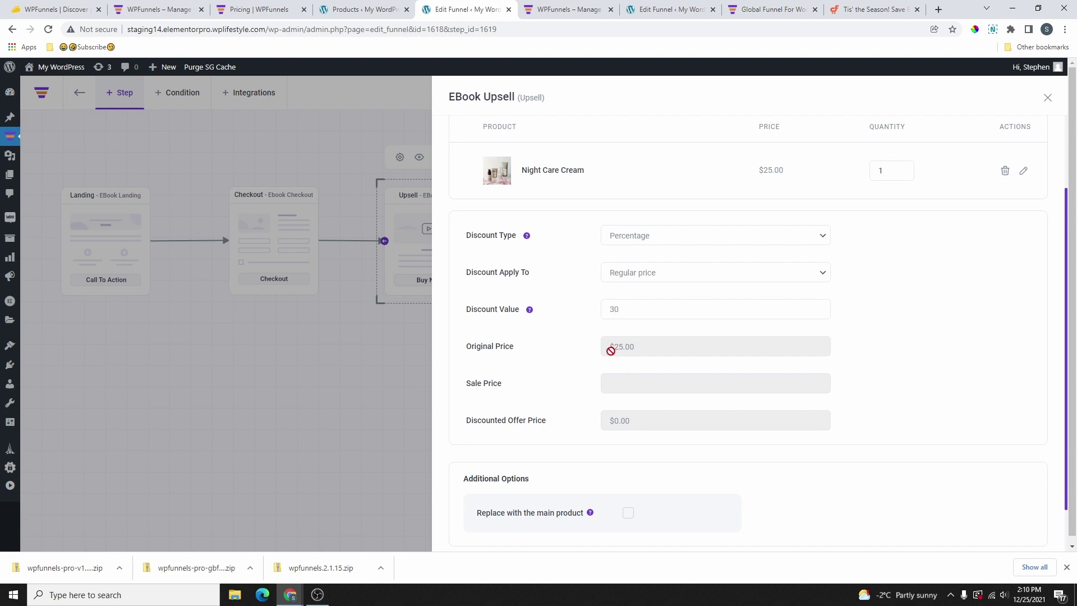
{"action": "scroll", "coordinate": [622, 353], "scroll_direction": "down", "scroll_amount": 1}
{"action": "scroll", "coordinate": [560, 427], "scroll_direction": "down", "scroll_amount": 1}
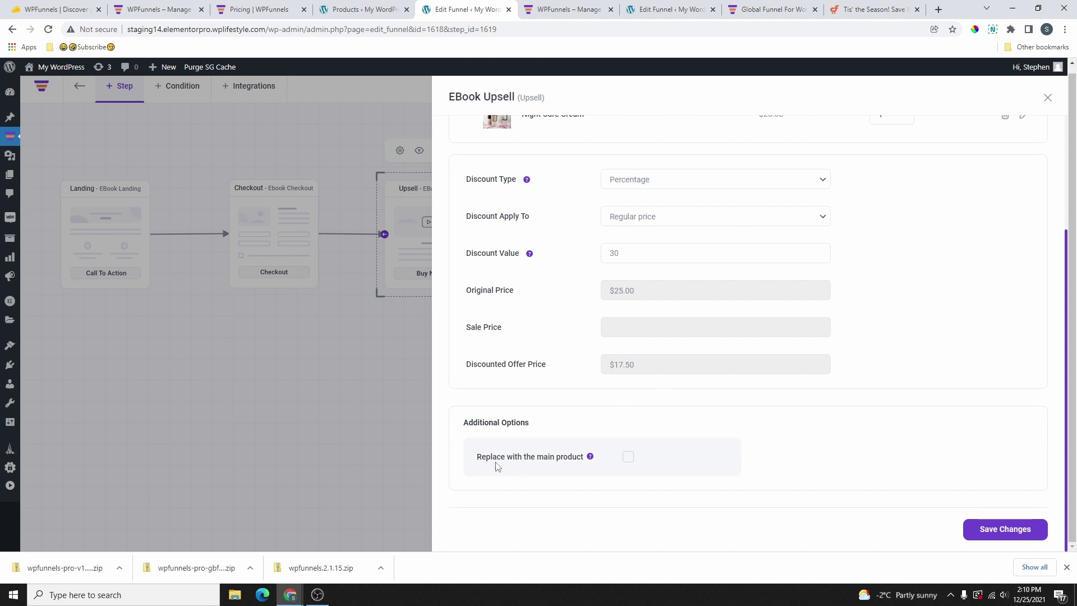
Step: Enable replacing the main product for the upsell, save the changes and close the step's settings
{"action": "left_click", "coordinate": [628, 457]}
{"action": "scroll", "coordinate": [835, 425], "scroll_direction": "up", "scroll_amount": 5}
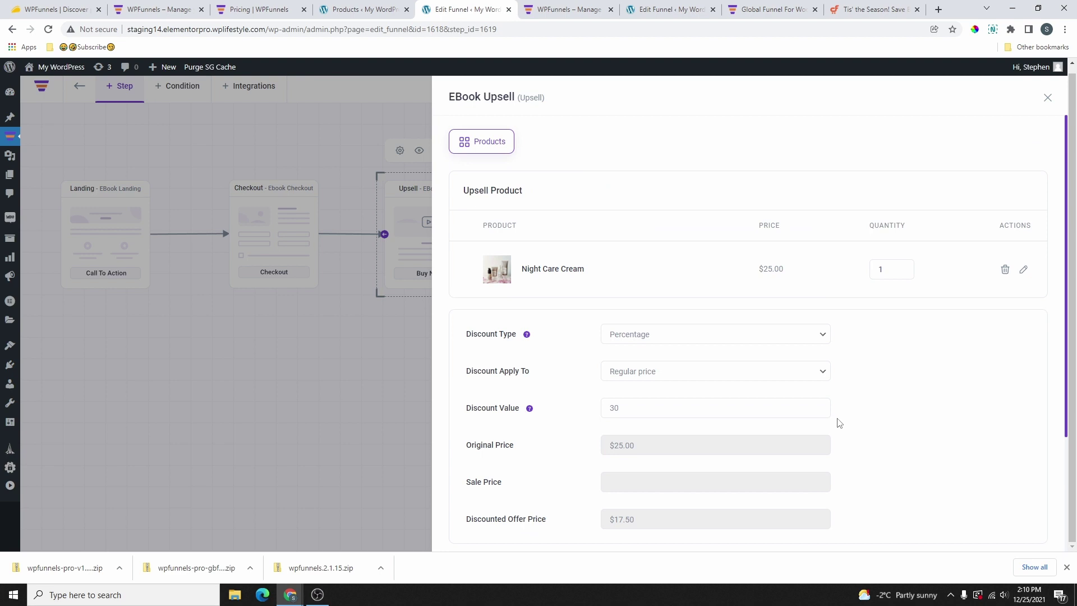
{"action": "scroll", "coordinate": [836, 421], "scroll_direction": "down", "scroll_amount": 5}
{"action": "left_click", "coordinate": [1005, 530]}
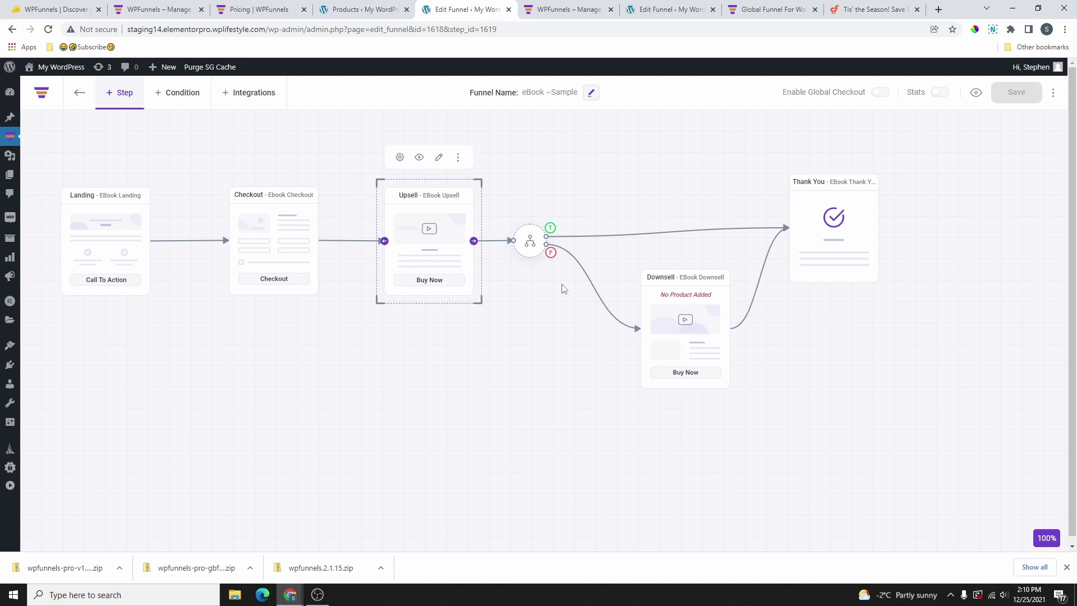
Step: Configure the Downsell step with Daily Moisturiser - Red, a Percentage discount of 50 on the regular price and main product replacement, and save it
{"action": "mouse_move", "coordinate": [537, 214]}
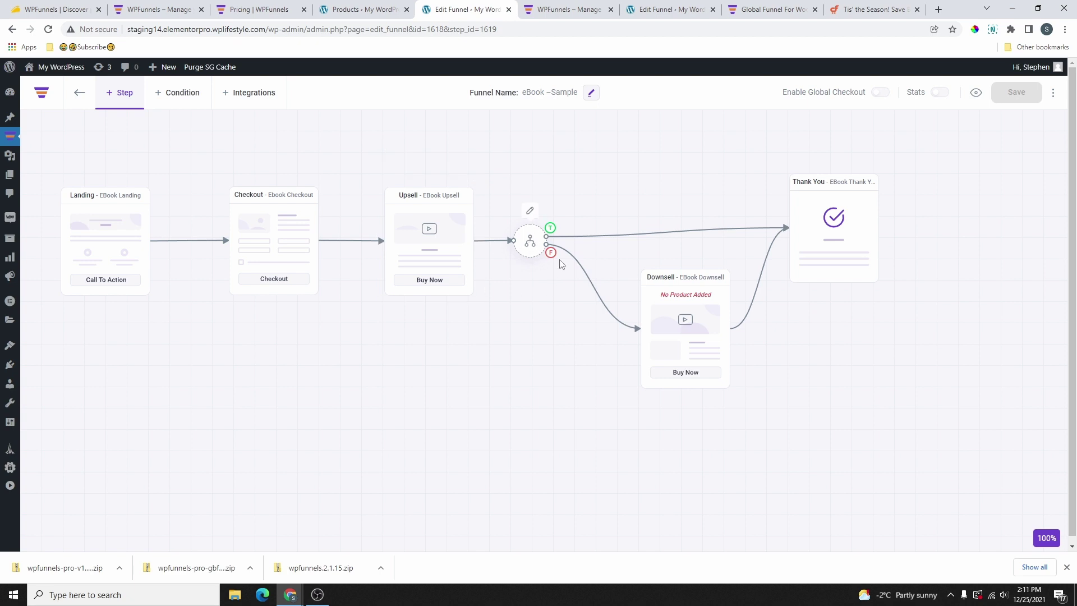
{"action": "left_click", "coordinate": [687, 316]}
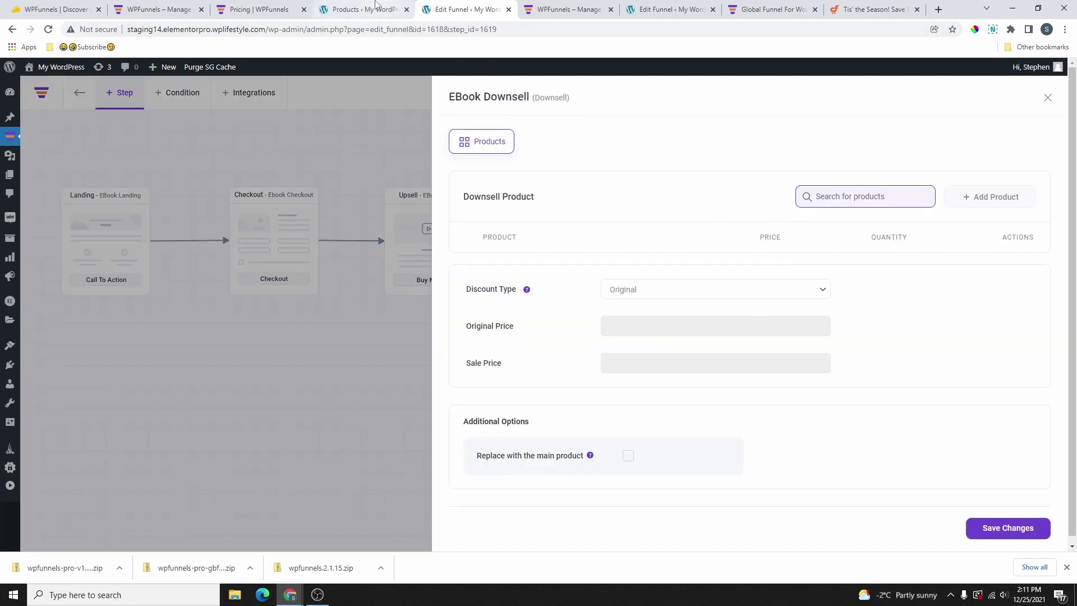
{"action": "left_click", "coordinate": [359, 10]}
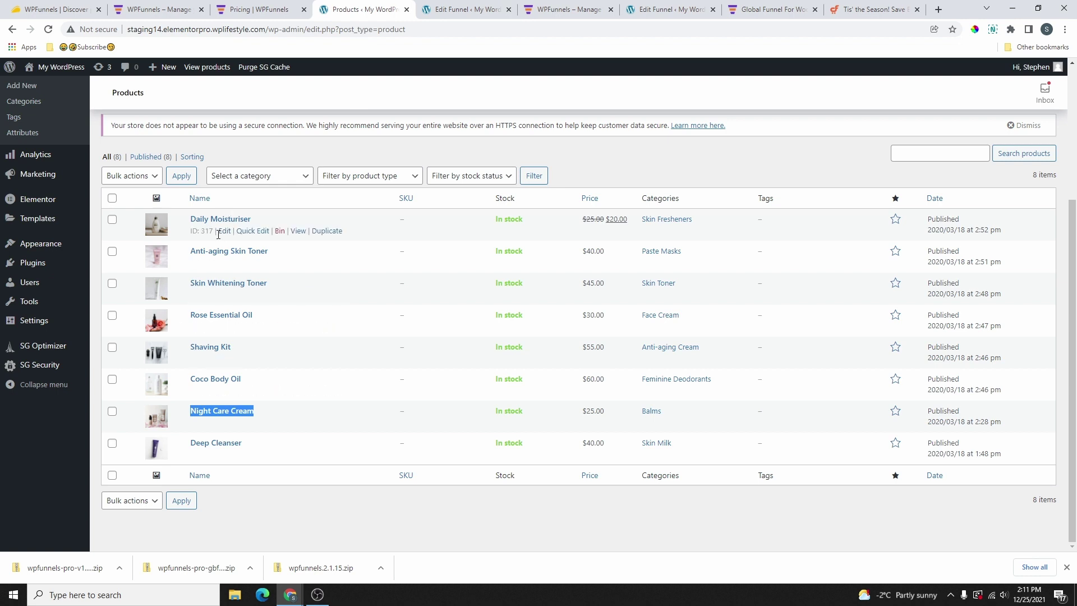
{"action": "left_click", "coordinate": [449, 9]}
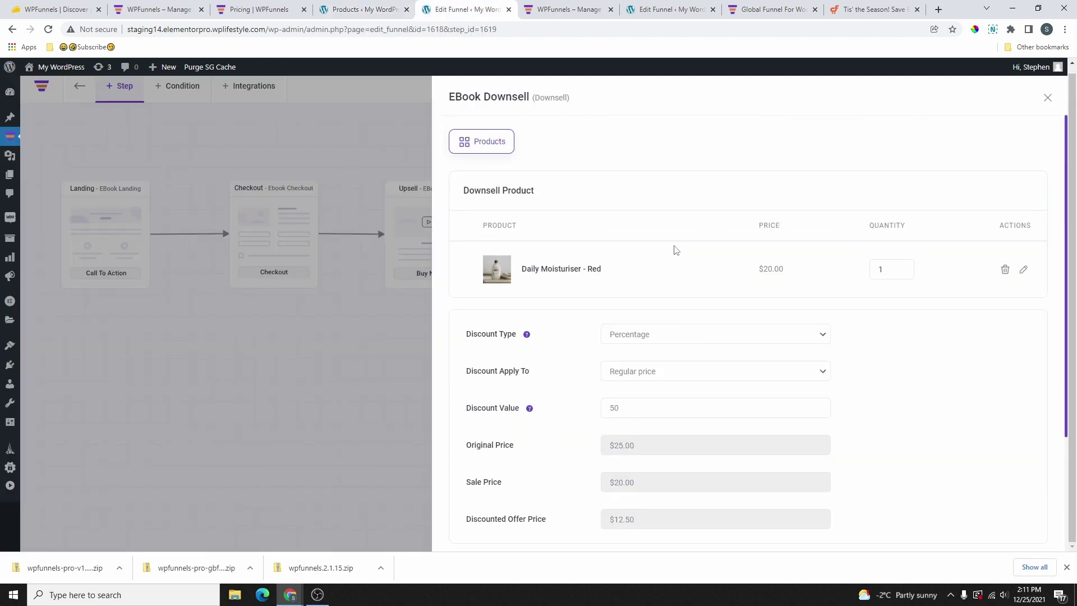
{"action": "scroll", "coordinate": [633, 229], "scroll_direction": "down", "scroll_amount": 3}
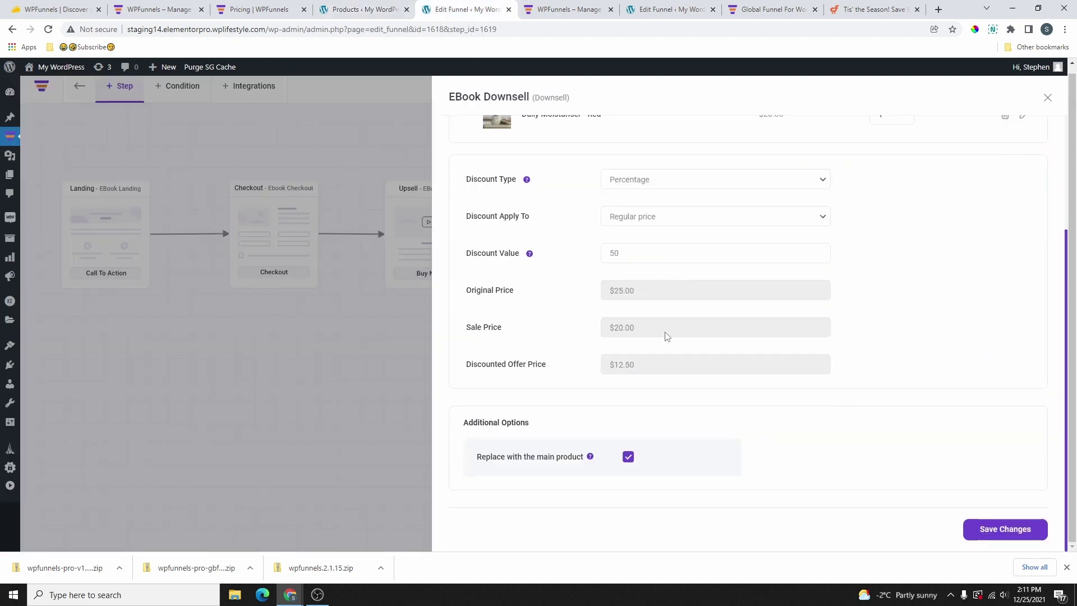
{"action": "left_click", "coordinate": [1007, 530]}
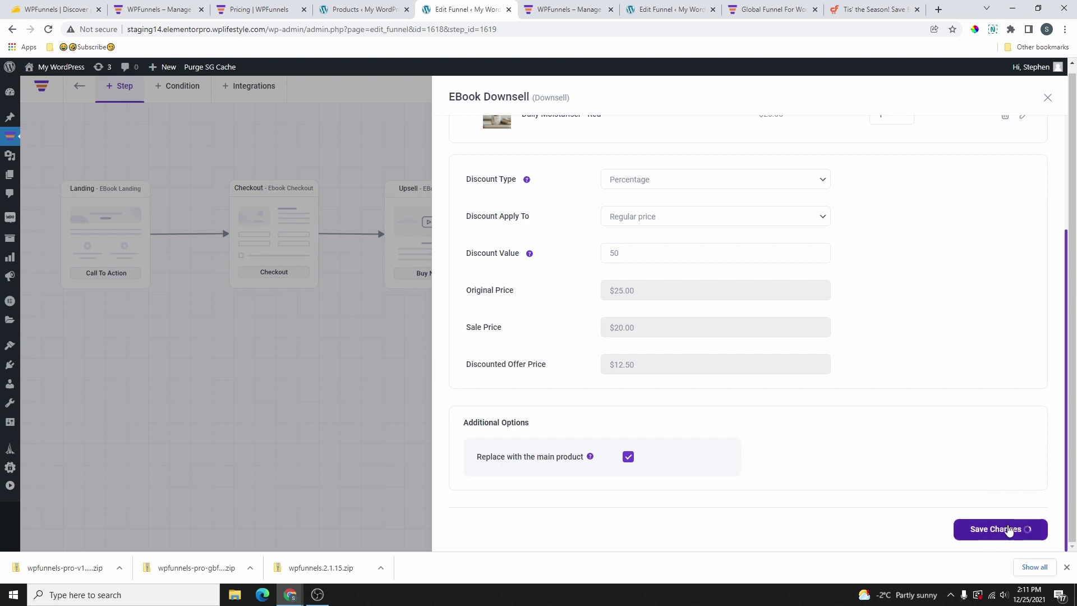
{"action": "left_click", "coordinate": [1047, 99]}
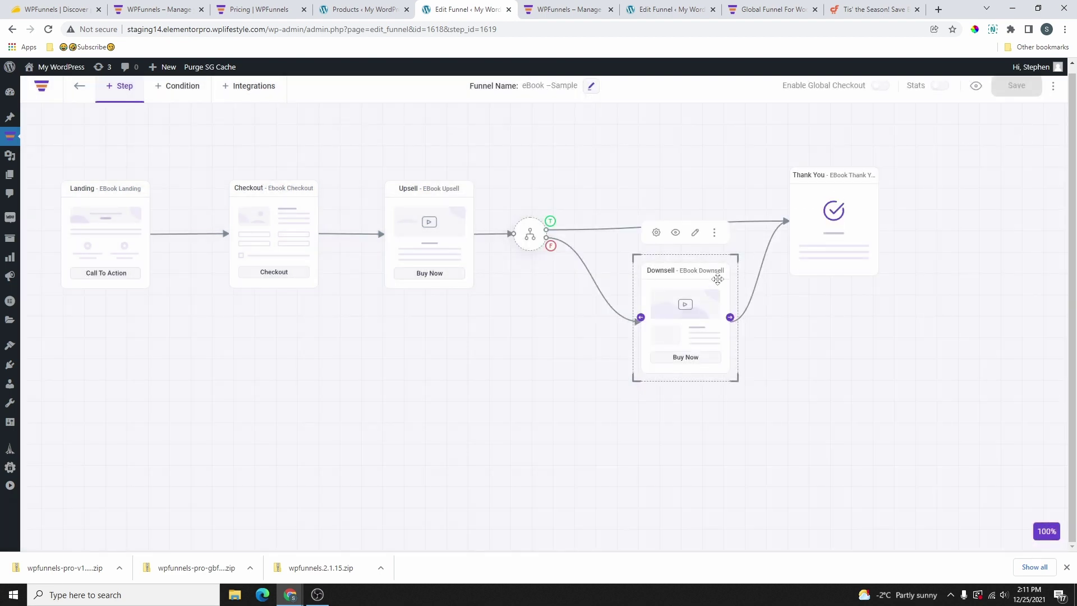
Step: Open the Thank You step's page in Elementor and examine its heading, order details and billing address sections
{"action": "left_click", "coordinate": [843, 242]}
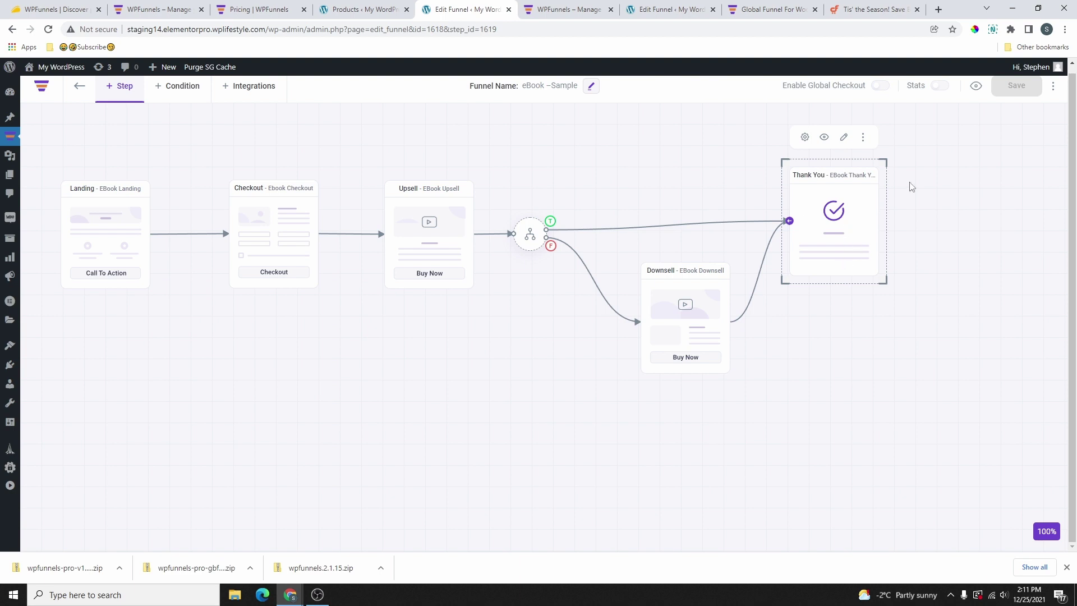
{"action": "left_click", "coordinate": [844, 139]}
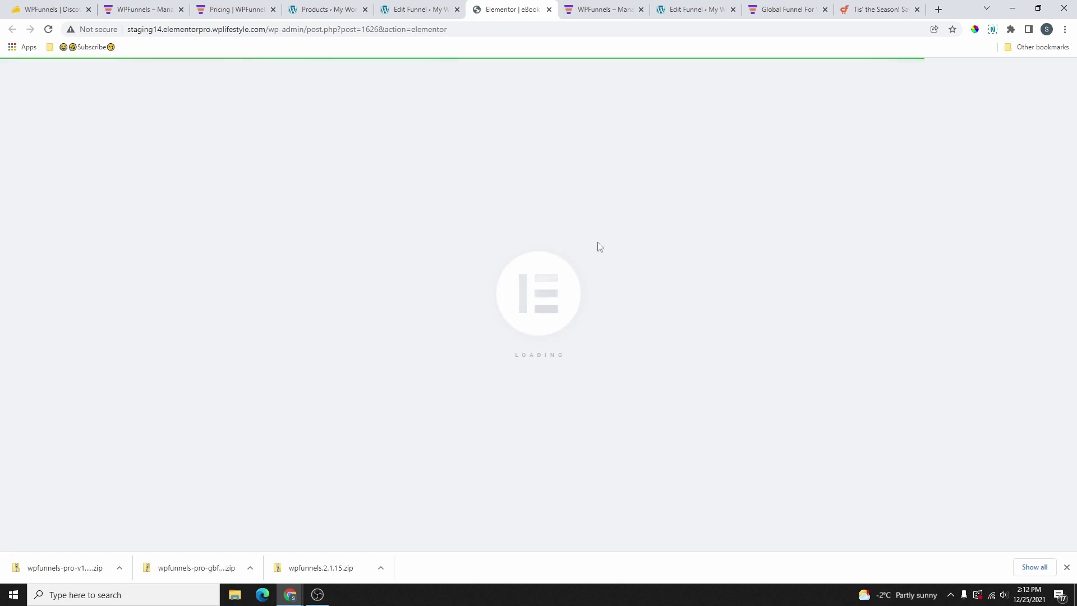
{"action": "scroll", "coordinate": [736, 288], "scroll_direction": "down", "scroll_amount": 9}
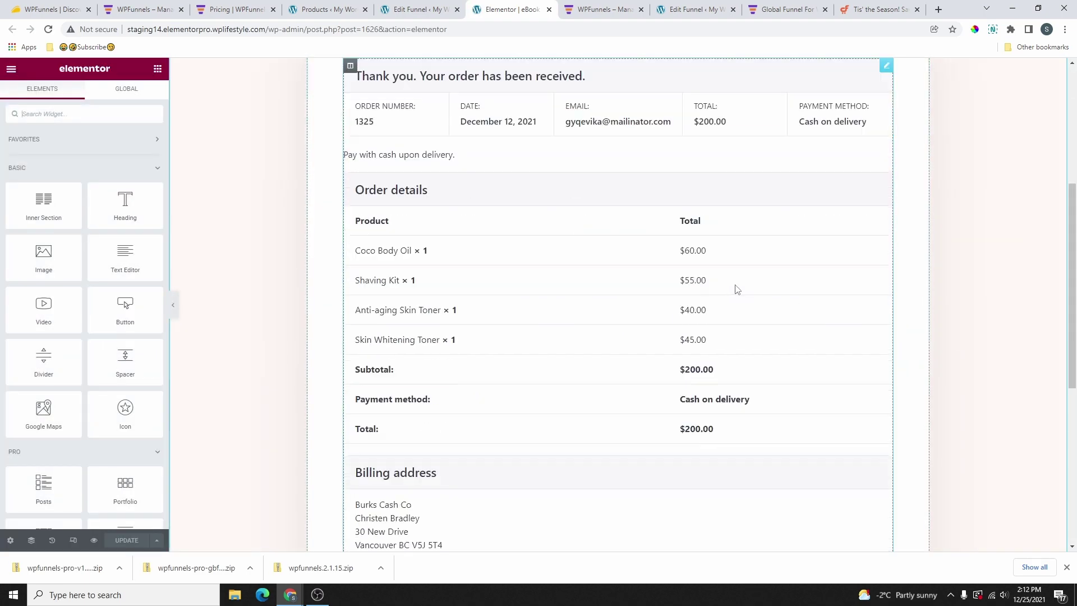
{"action": "scroll", "coordinate": [683, 335], "scroll_direction": "up", "scroll_amount": 3}
{"action": "scroll", "coordinate": [701, 336], "scroll_direction": "up", "scroll_amount": 5}
{"action": "scroll", "coordinate": [731, 317], "scroll_direction": "down", "scroll_amount": 4}
{"action": "scroll", "coordinate": [661, 312], "scroll_direction": "up", "scroll_amount": 4}
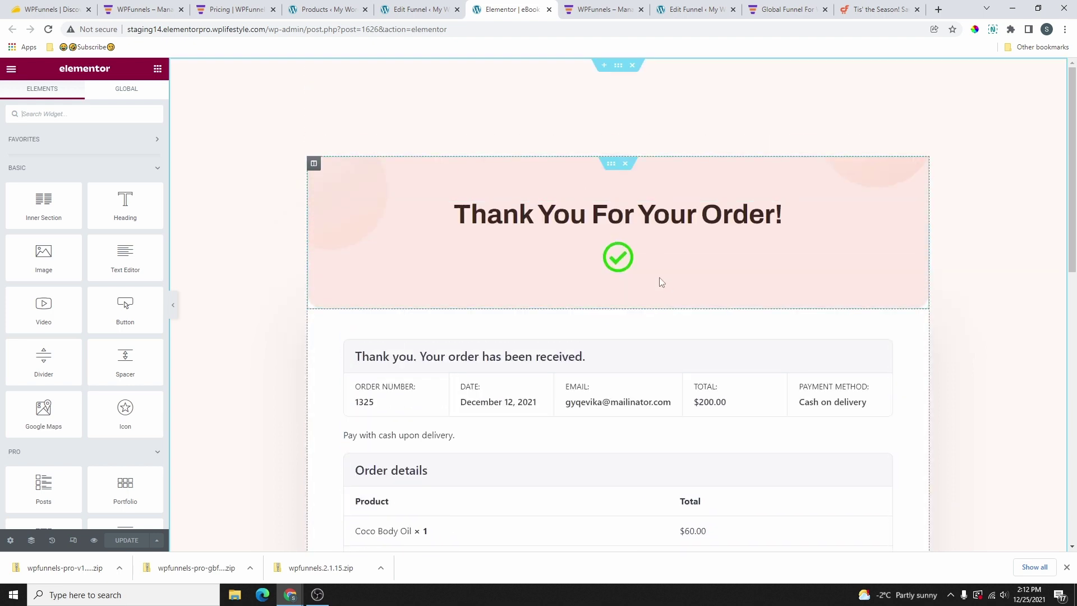
Step: Add the WPFunnels Order Detail widget at the very start of the Thank You page
{"action": "left_click", "coordinate": [125, 169]}
{"action": "left_click", "coordinate": [130, 202]}
{"action": "scroll", "coordinate": [124, 202], "scroll_direction": "down", "scroll_amount": 3}
{"action": "left_click", "coordinate": [109, 117]}
{"action": "left_click_drag", "start_coordinate": [43, 397], "coordinate": [637, 169]}
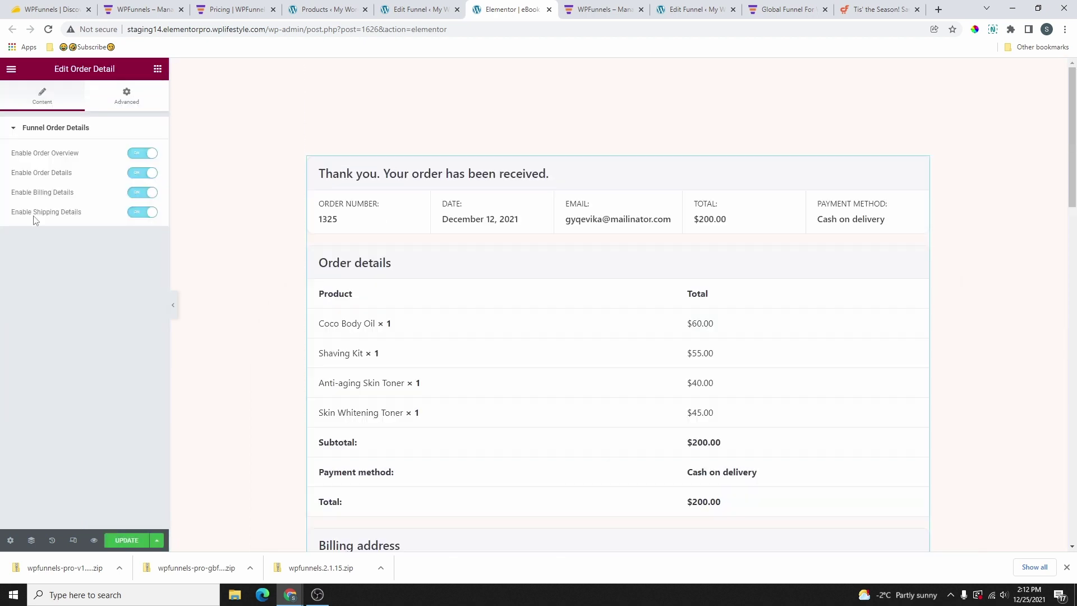
Step: Review the new Order Detail widget and turn off its order overview, order details and billing details
{"action": "scroll", "coordinate": [700, 368], "scroll_direction": "down", "scroll_amount": 3}
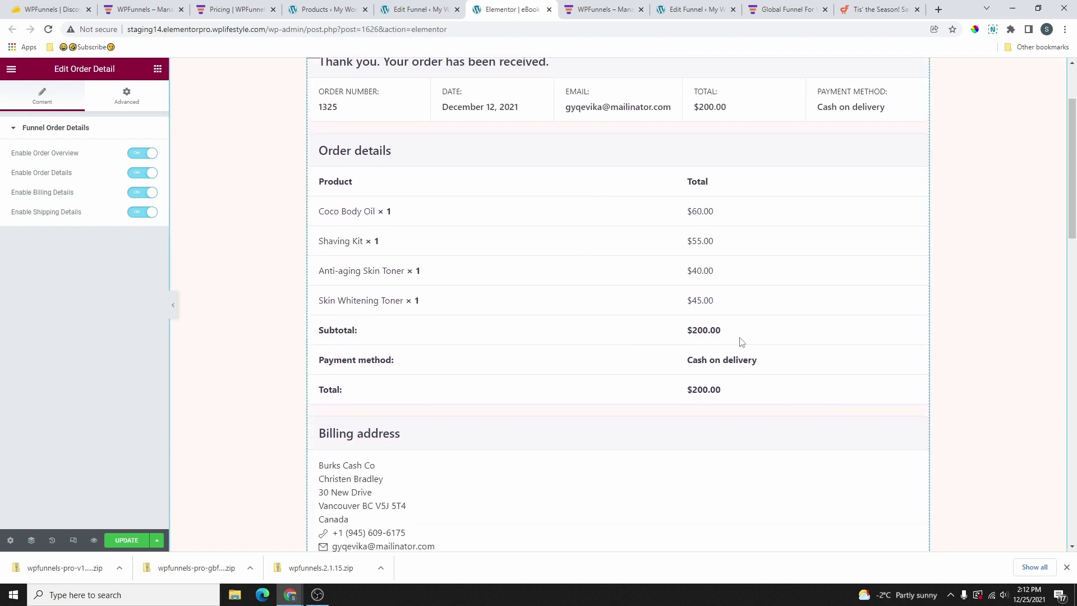
{"action": "scroll", "coordinate": [678, 390], "scroll_direction": "up", "scroll_amount": 3}
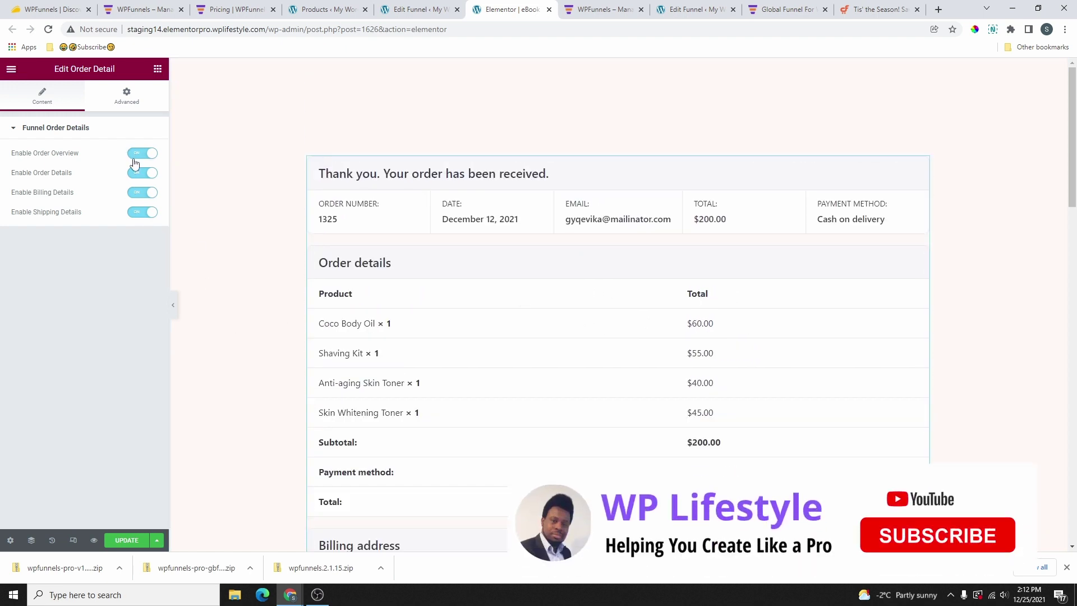
{"action": "left_click", "coordinate": [133, 157]}
{"action": "left_click", "coordinate": [143, 173]}
{"action": "left_click", "coordinate": [144, 194]}
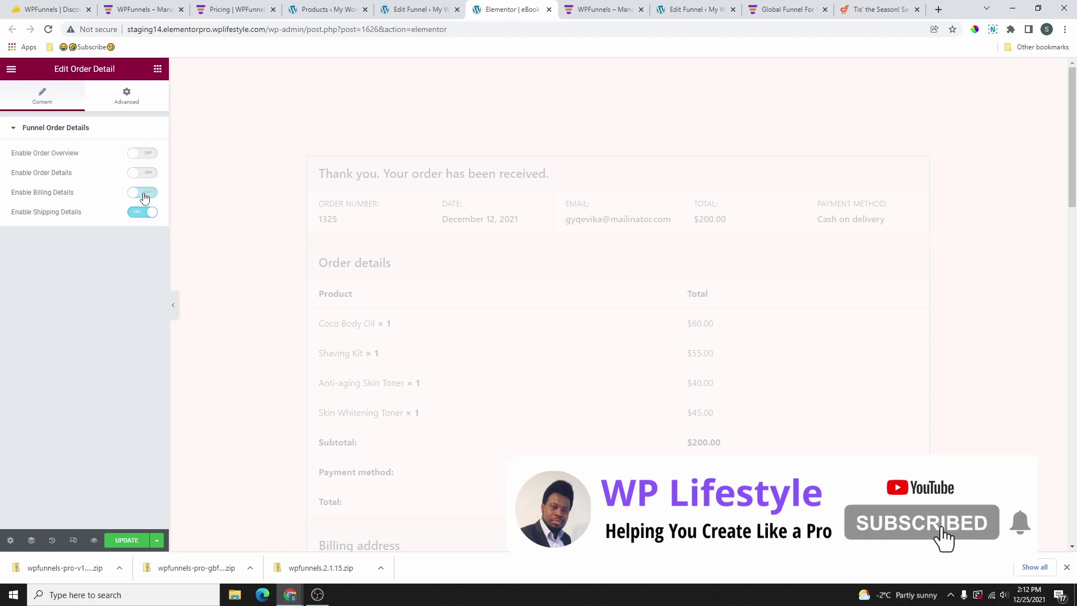
Step: Delete the newly added Order Detail widget and update the Thank You page
{"action": "right_click", "coordinate": [923, 165]}
{"action": "left_click", "coordinate": [971, 324]}
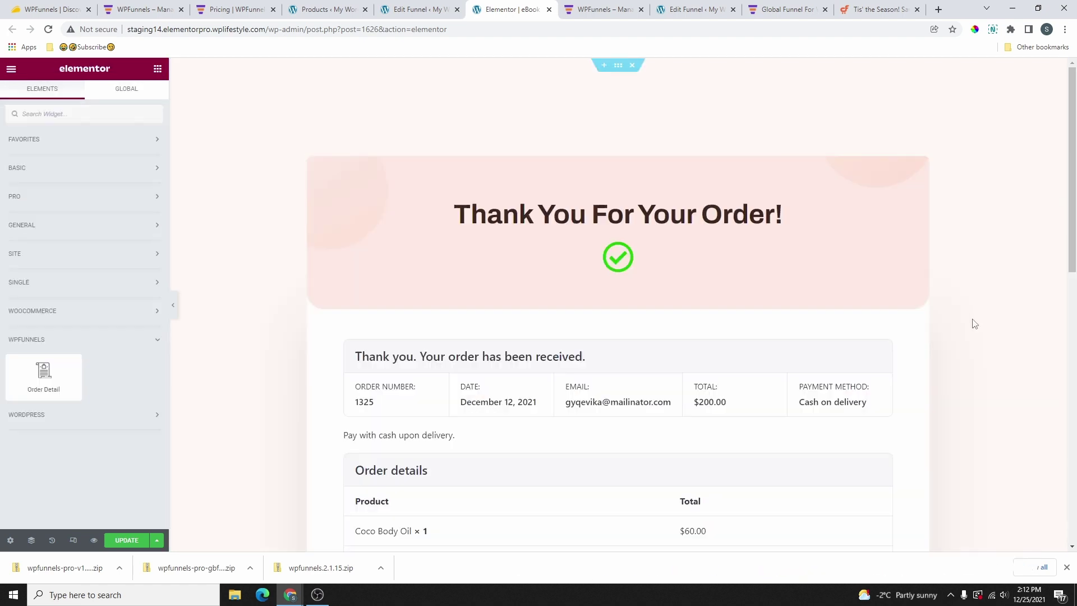
{"action": "left_click", "coordinate": [126, 540]}
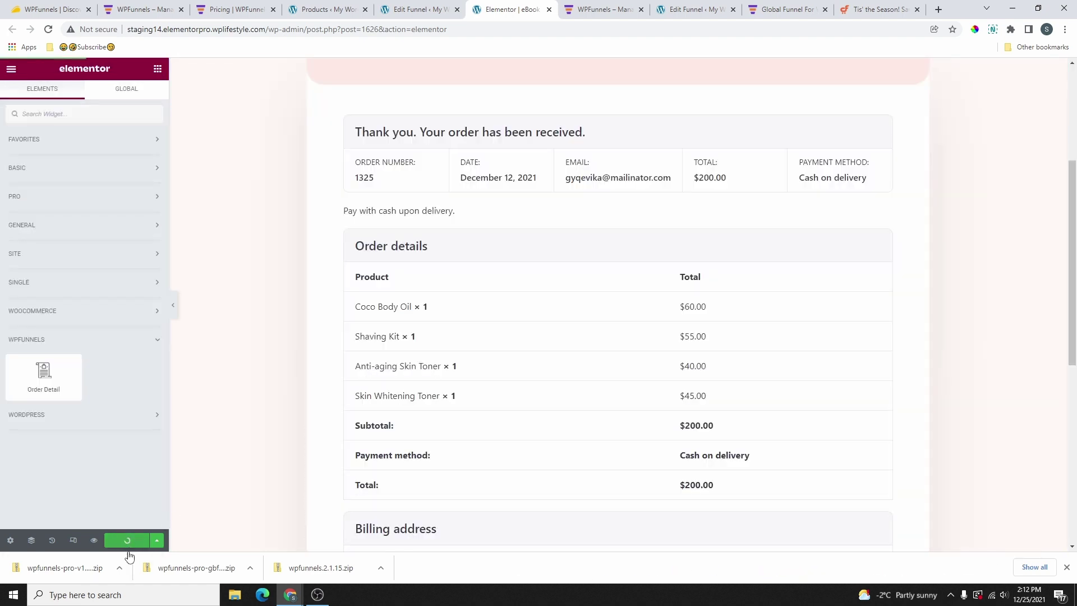
{"action": "scroll", "coordinate": [514, 320], "scroll_direction": "up", "scroll_amount": 4}
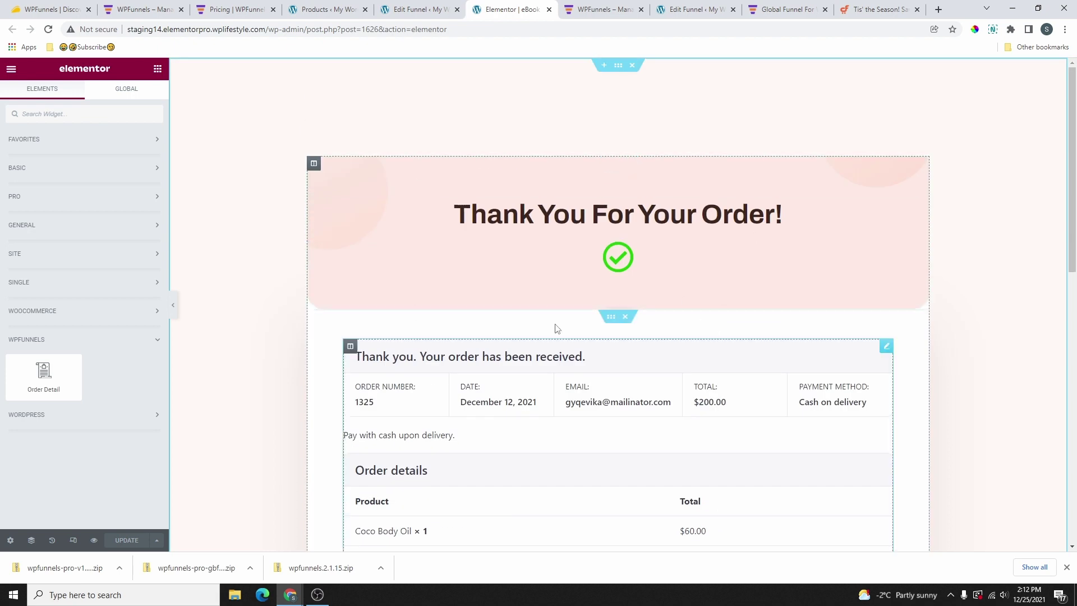
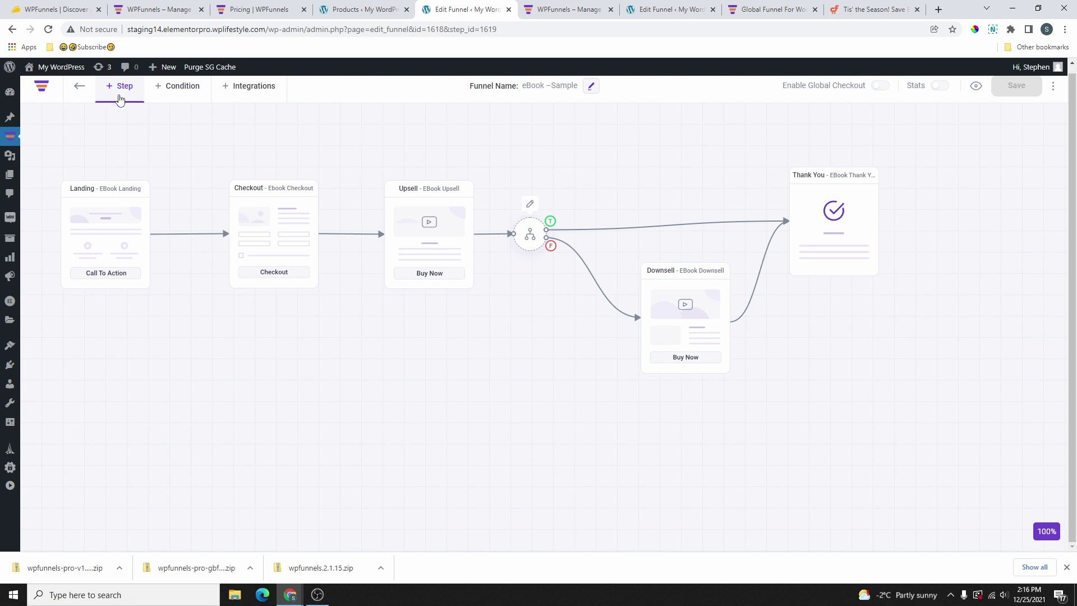
Step: Browse the templates for adding a new funnel step, examining the Landing designs and the Downsell designs
{"action": "left_click", "coordinate": [120, 96]}
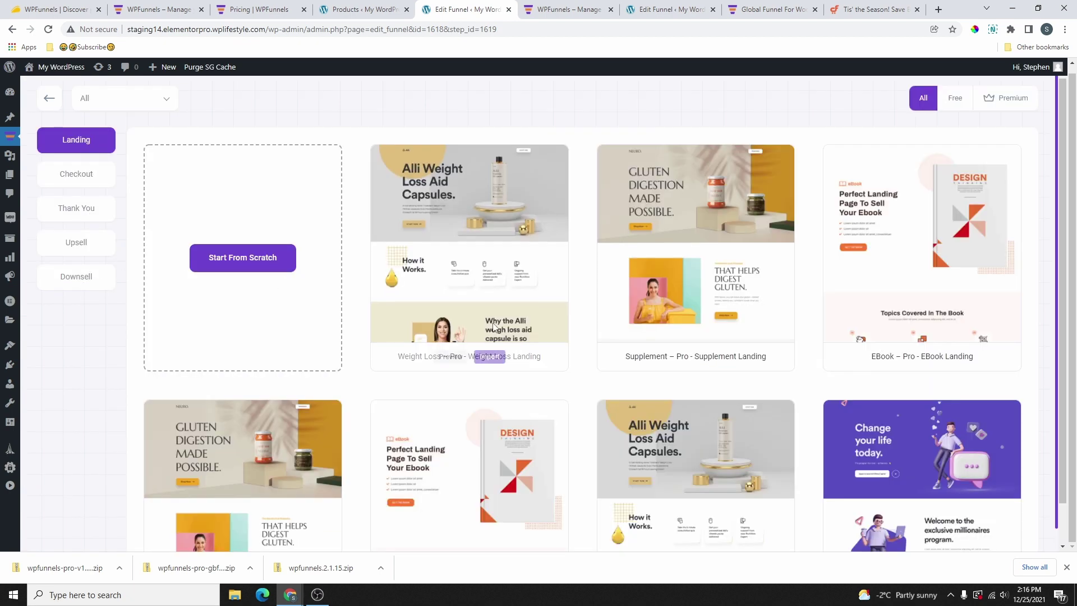
{"action": "left_click", "coordinate": [84, 278]}
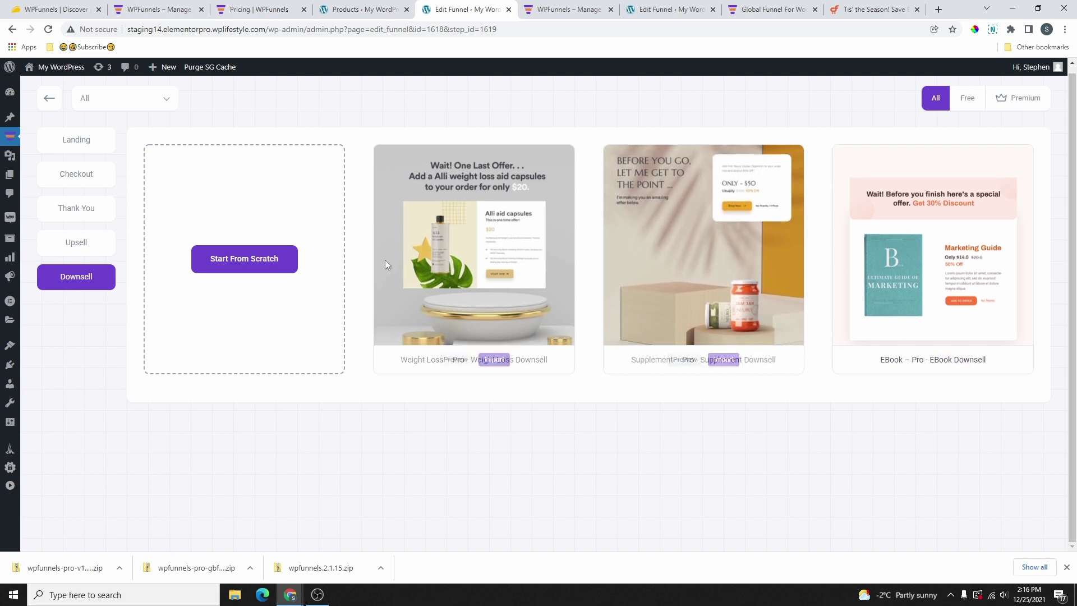
{"action": "mouse_move", "coordinate": [453, 262]}
{"action": "mouse_move", "coordinate": [964, 304]}
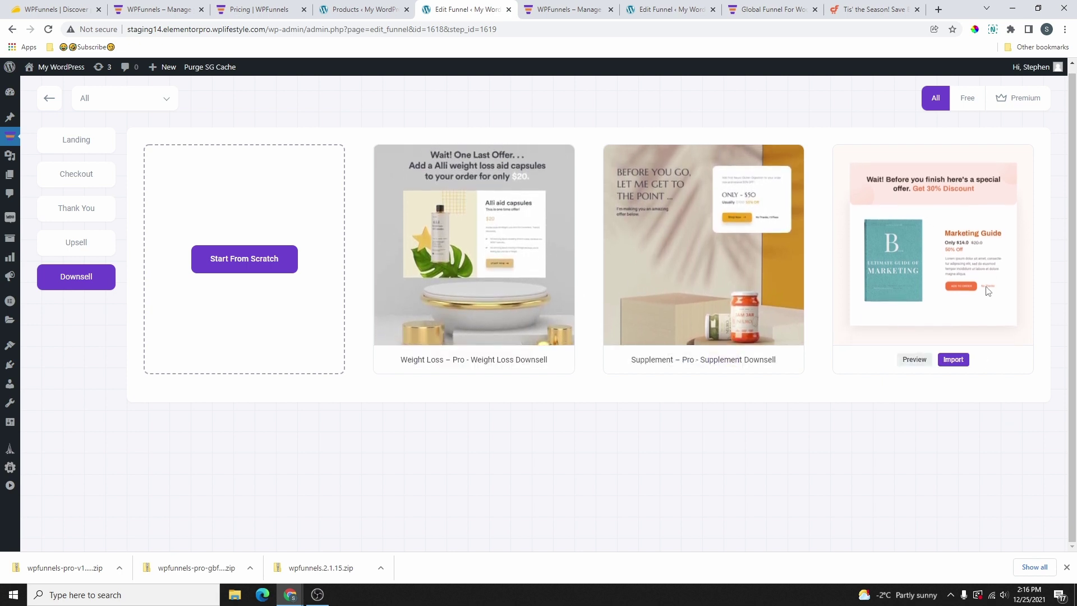
Step: Import the eBook Downsell template, place the new step below the Thank You step, and shift the existing Downsell down and left
{"action": "left_click", "coordinate": [952, 359]}
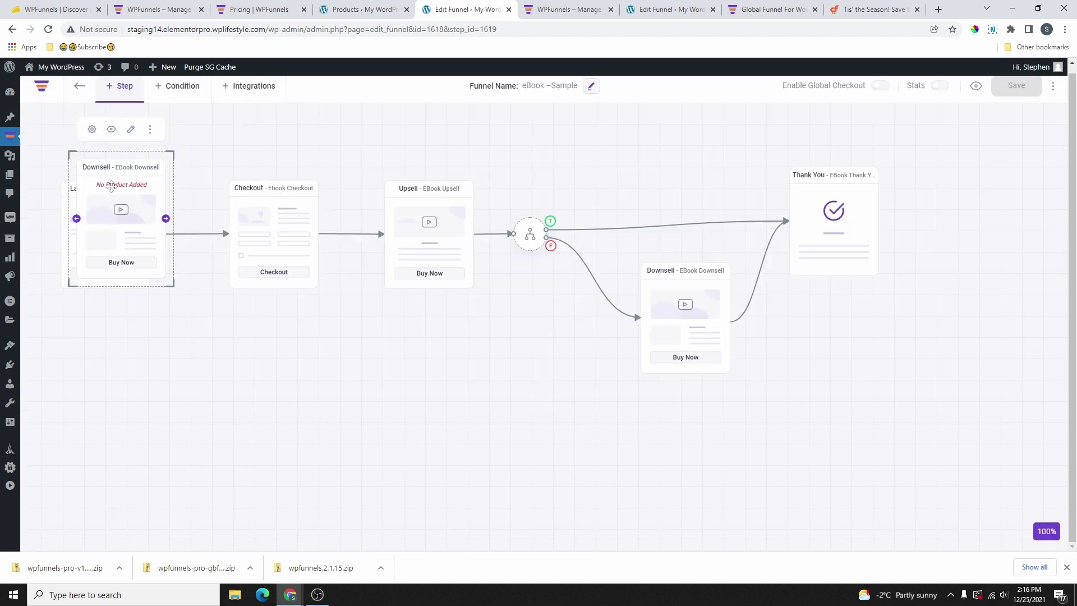
{"action": "left_click_drag", "start_coordinate": [111, 183], "coordinate": [853, 354]}
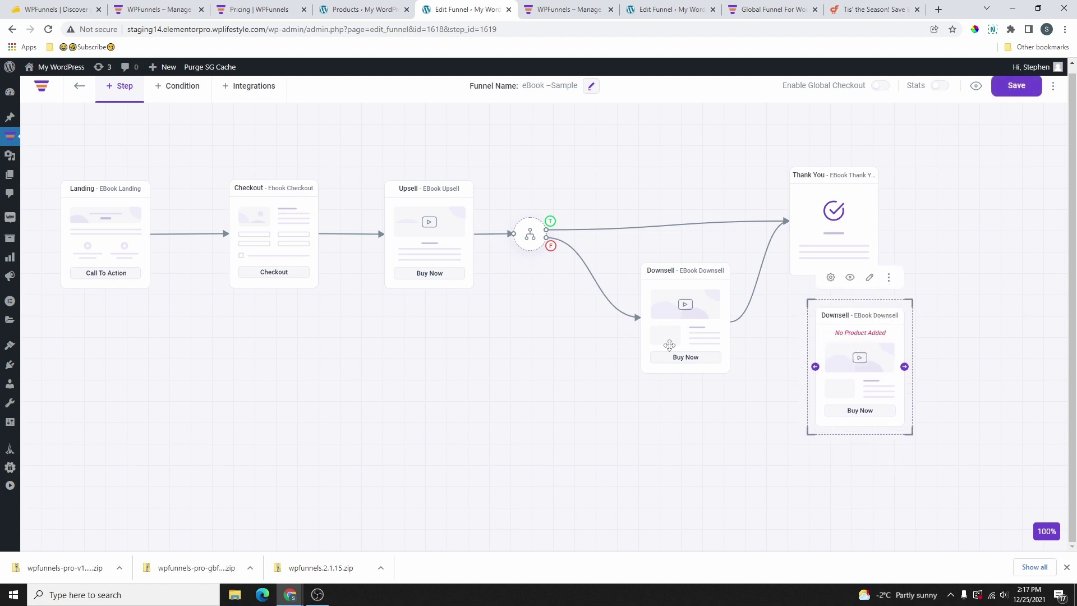
{"action": "left_click_drag", "start_coordinate": [678, 321], "coordinate": [632, 355]}
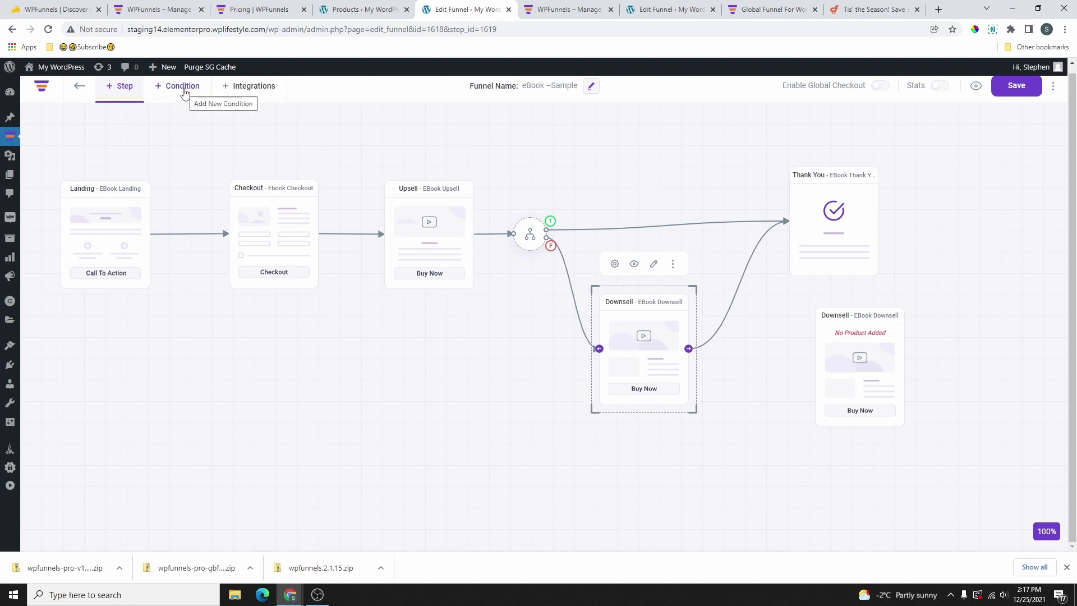
Step: Add a condition between the two Downsell steps and spread the Downsell and Thank You steps apart around it
{"action": "left_click_drag", "start_coordinate": [185, 91], "coordinate": [761, 382]}
{"action": "left_click_drag", "start_coordinate": [847, 335], "coordinate": [881, 386]}
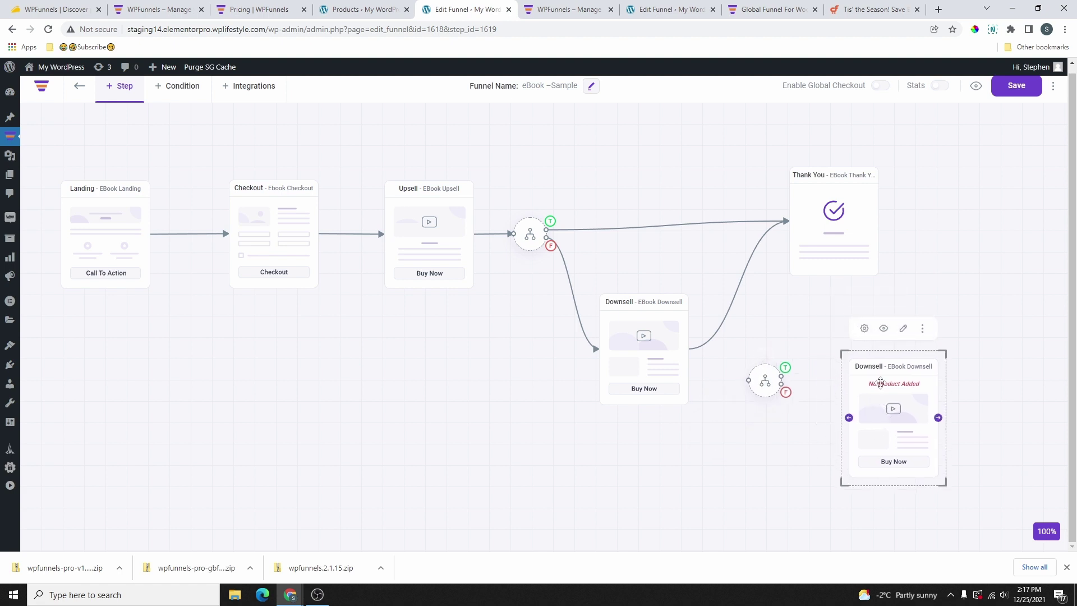
{"action": "left_click_drag", "start_coordinate": [842, 258], "coordinate": [886, 227]}
{"action": "key", "text": "ctrl+z"}
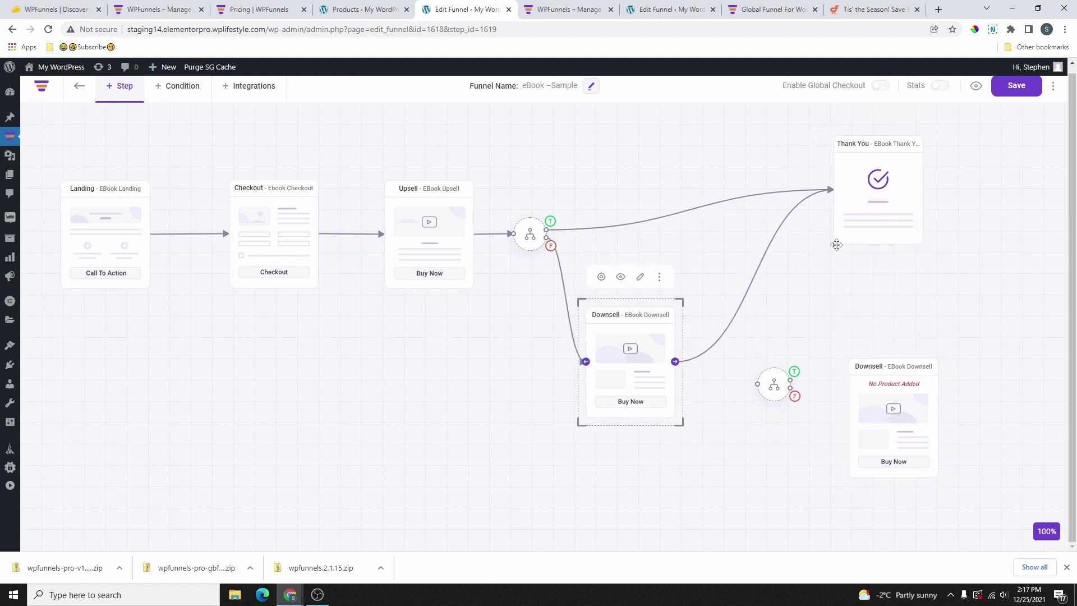
Step: Connect the first Downsell to the new condition, its true branch to Thank You, its false branch to the second Downsell, and that Downsell to Thank You
{"action": "left_click_drag", "start_coordinate": [675, 361], "coordinate": [758, 384]}
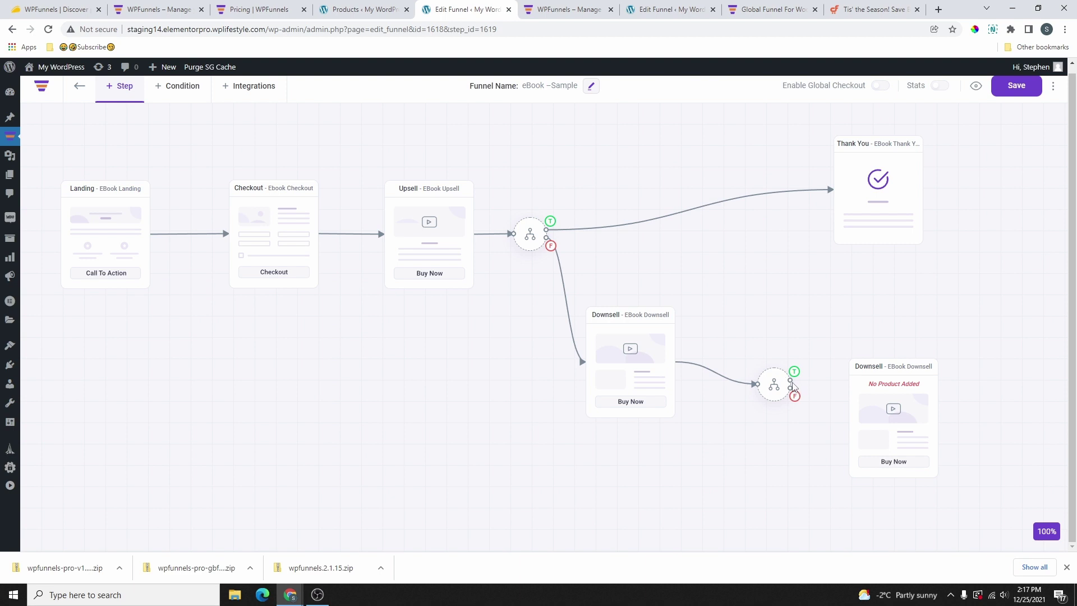
{"action": "left_click_drag", "start_coordinate": [789, 381], "coordinate": [865, 231]}
{"action": "left_click_drag", "start_coordinate": [755, 383], "coordinate": [870, 379]}
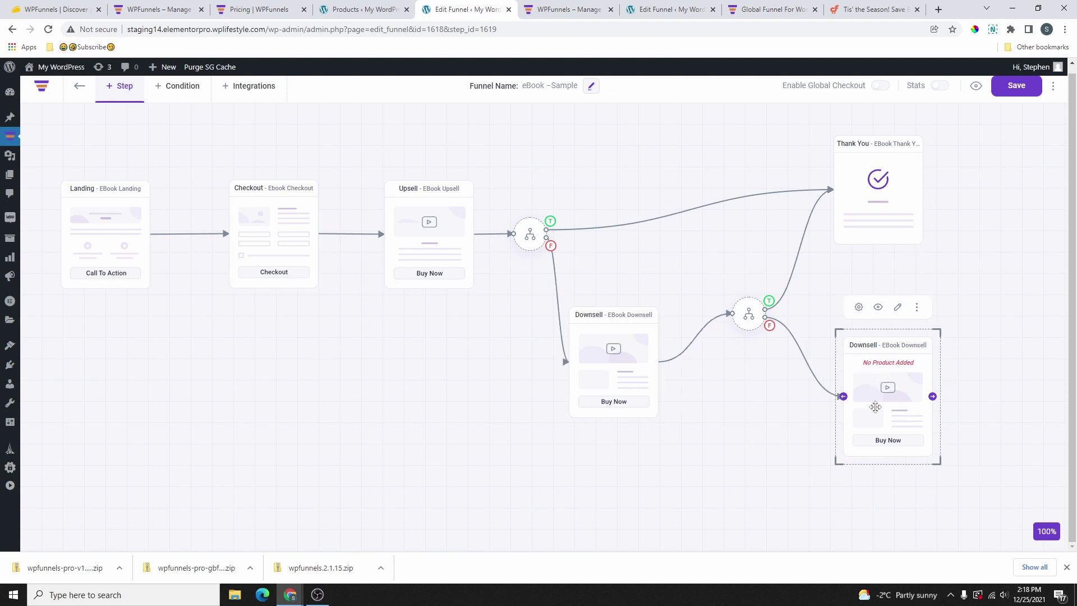
{"action": "left_click_drag", "start_coordinate": [932, 396], "coordinate": [962, 238]}
Step: Rearrange the Upsell, both conditions, both Downsell steps and the Thank You step into a tighter layout on the funnel canvas
{"action": "left_click_drag", "start_coordinate": [422, 254], "coordinate": [362, 256]}
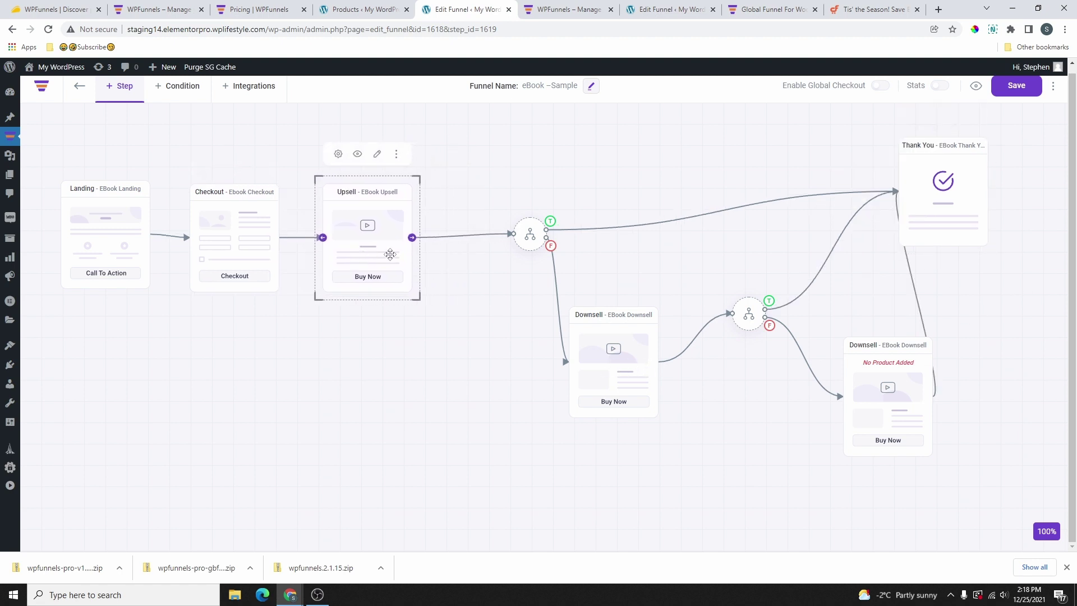
{"action": "left_click_drag", "start_coordinate": [530, 234], "coordinate": [478, 230]}
{"action": "left_click_drag", "start_coordinate": [597, 353], "coordinate": [540, 375]}
{"action": "left_click_drag", "start_coordinate": [890, 391], "coordinate": [826, 396]}
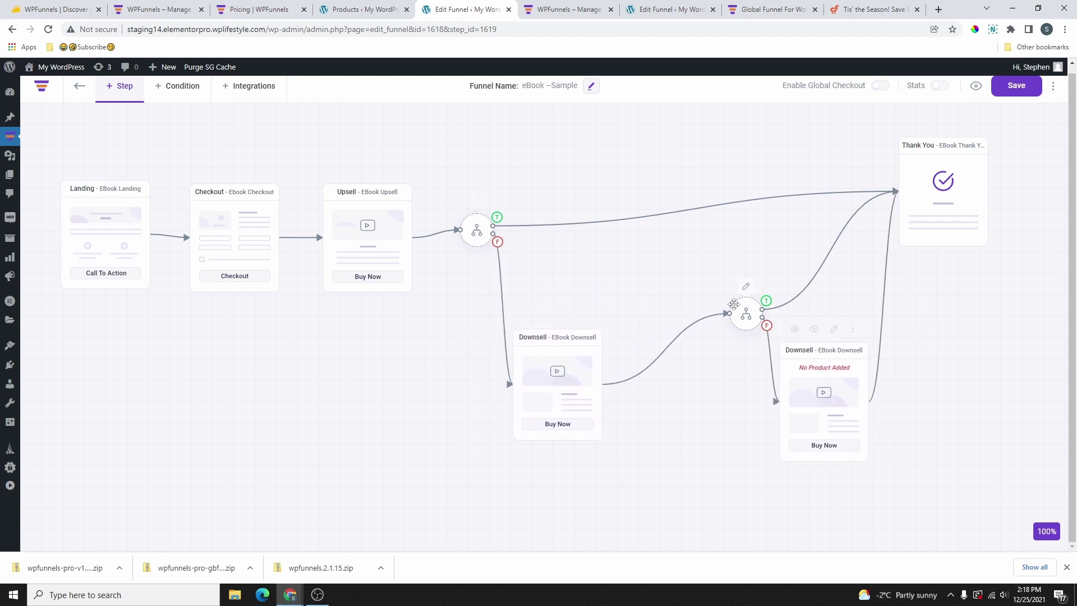
{"action": "left_click_drag", "start_coordinate": [748, 314], "coordinate": [683, 292]}
{"action": "left_click_drag", "start_coordinate": [943, 196], "coordinate": [938, 209]}
Step: Examine the whole funnel layout at 50% zoom and restore the canvas to 100%
{"action": "left_click", "coordinate": [1052, 533]}
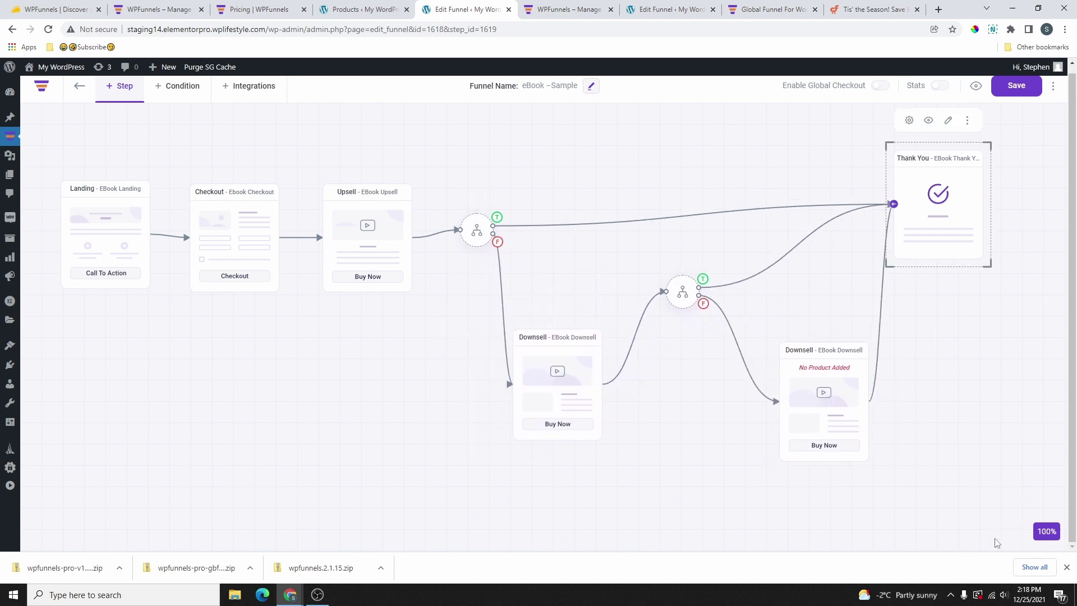
{"action": "left_click", "coordinate": [1048, 533]}
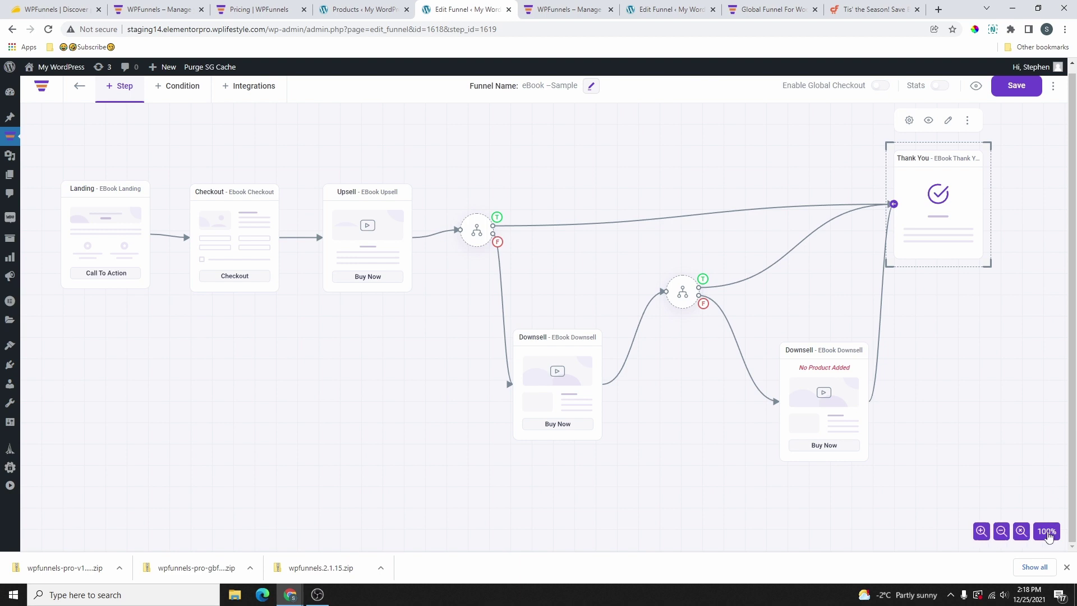
{"action": "left_click", "coordinate": [999, 533]}
{"action": "left_click", "coordinate": [1001, 531]}
{"action": "left_click", "coordinate": [1001, 531]}
{"action": "left_click", "coordinate": [1001, 531]}
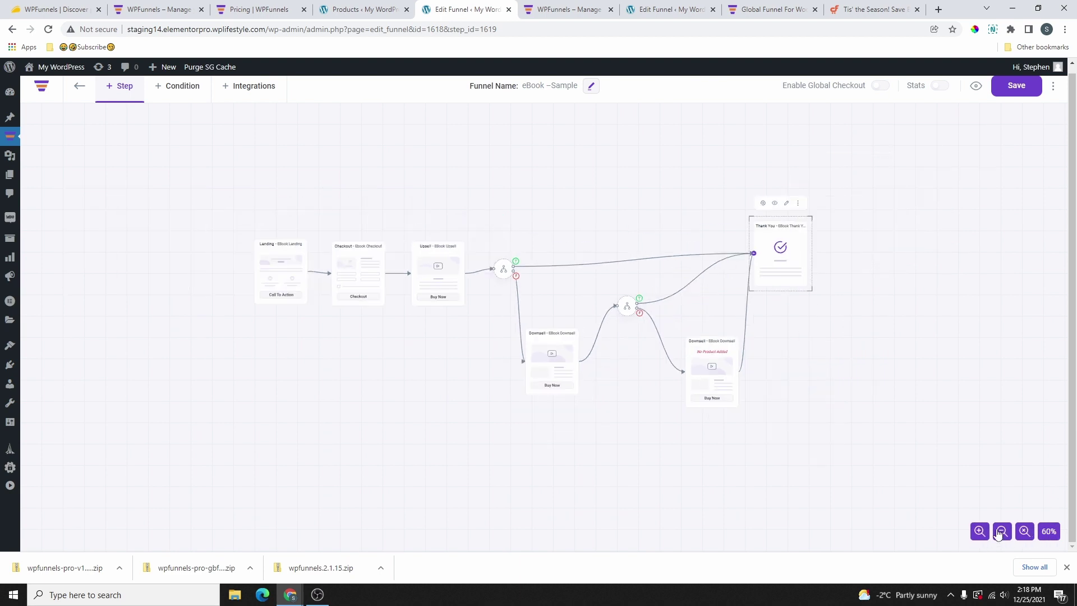
{"action": "left_click", "coordinate": [1001, 531]}
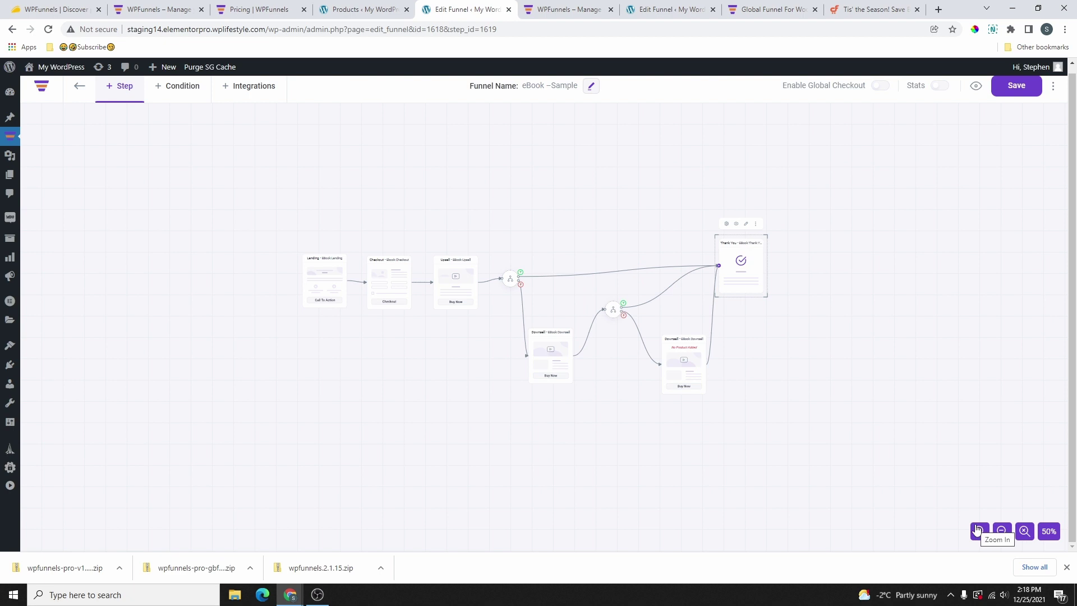
{"action": "left_click", "coordinate": [1024, 533]}
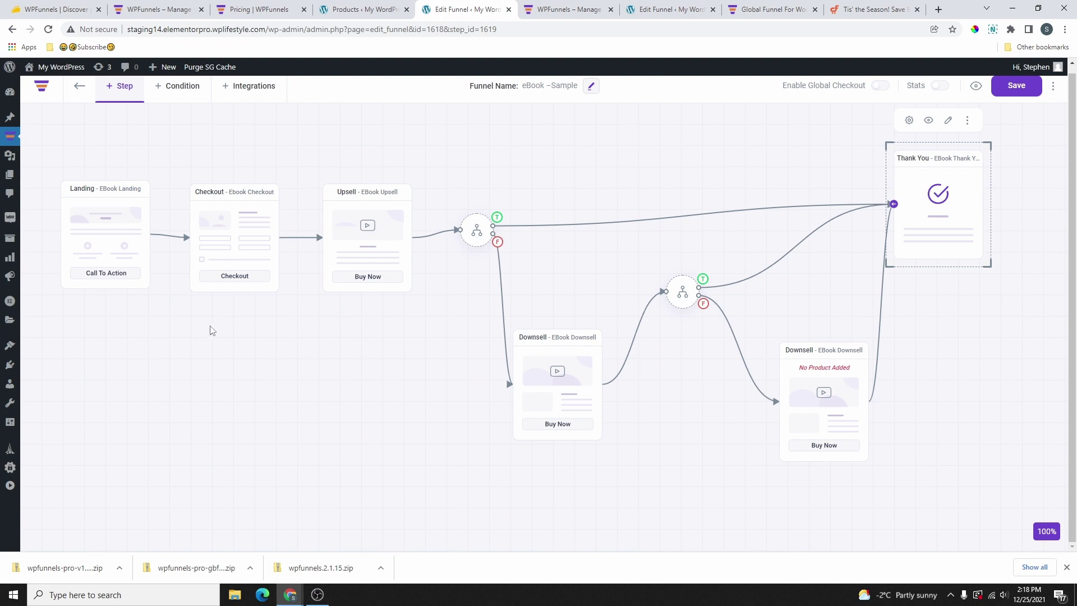
Step: Walk through the Landing, Checkout and Upsell steps and reposition the Thank You and both Downsell steps closer together
{"action": "left_click", "coordinate": [88, 225]}
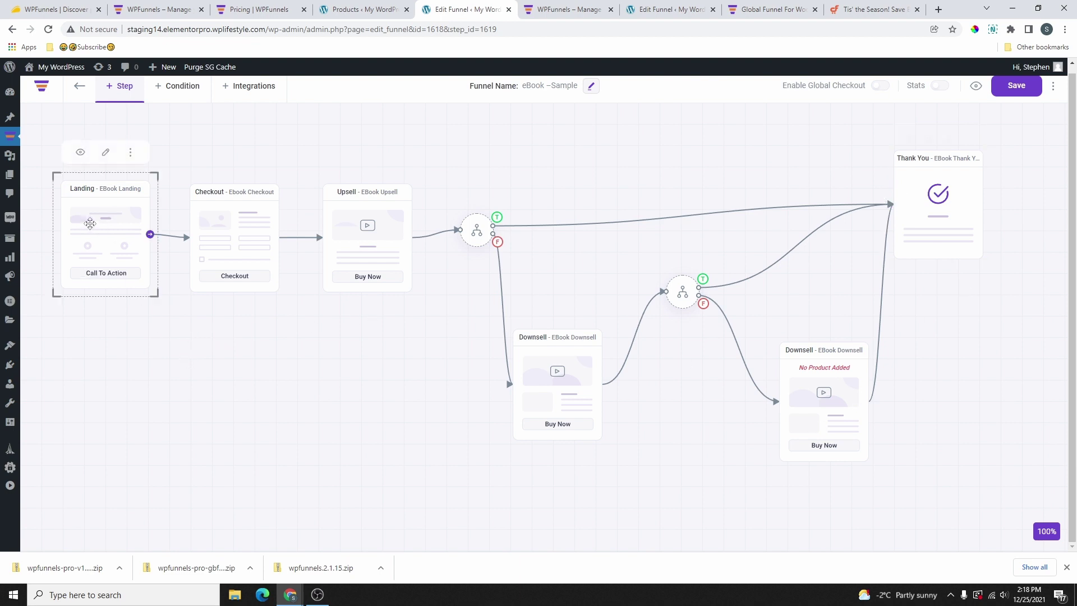
{"action": "left_click", "coordinate": [223, 230]}
{"action": "left_click", "coordinate": [362, 227]}
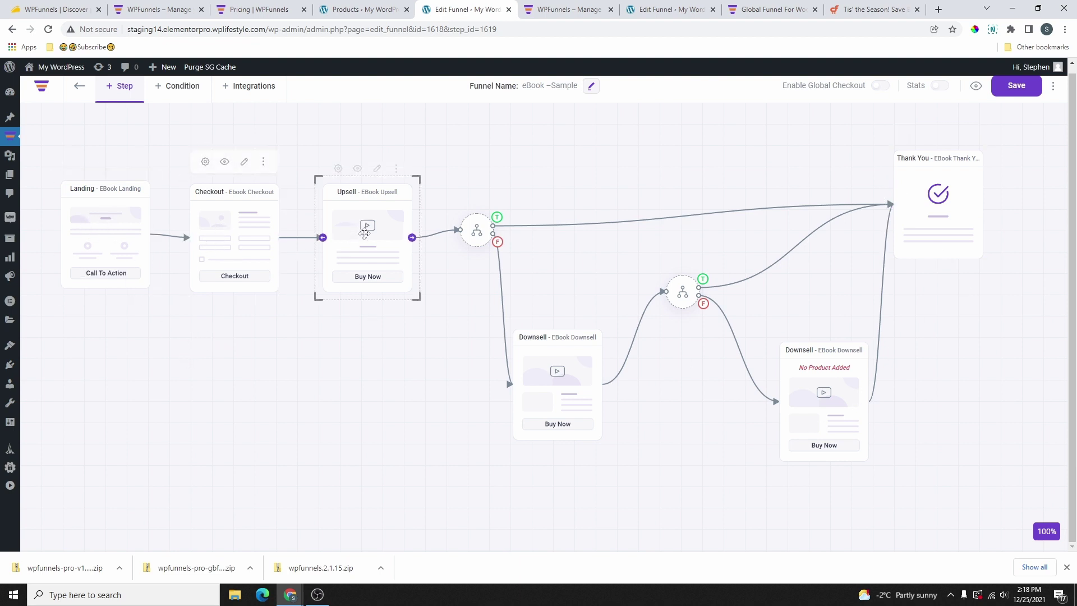
{"action": "left_click_drag", "start_coordinate": [891, 193], "coordinate": [767, 175]}
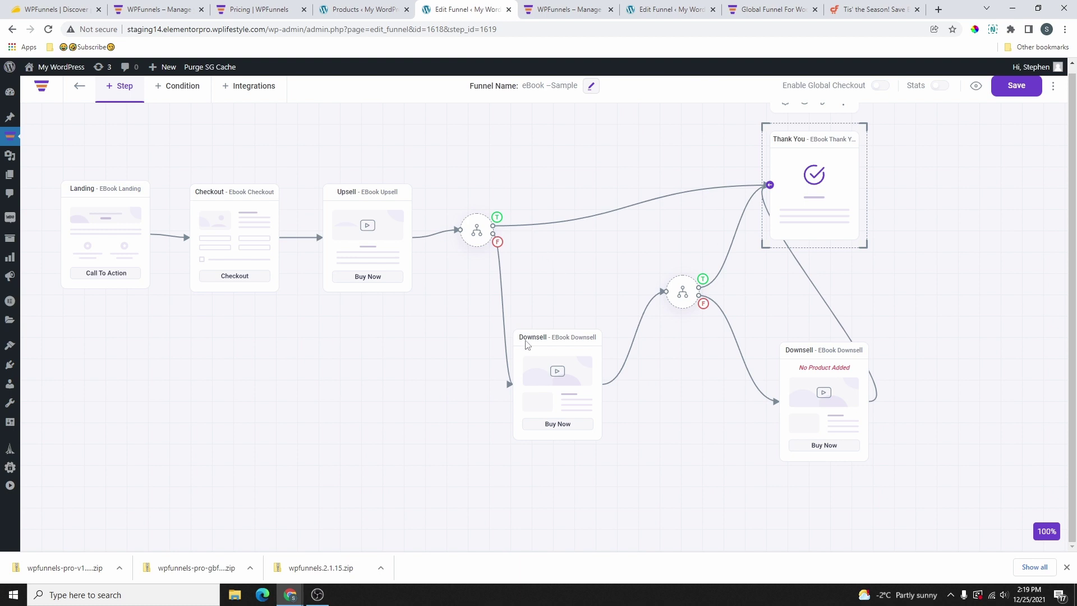
{"action": "left_click_drag", "start_coordinate": [549, 390], "coordinate": [551, 366]}
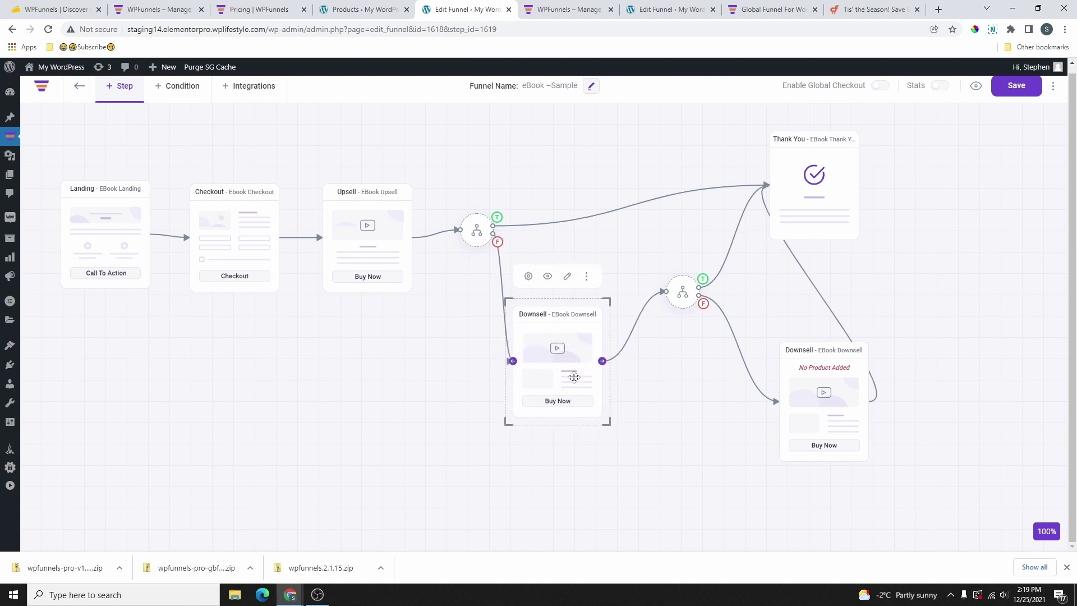
{"action": "left_click_drag", "start_coordinate": [792, 192], "coordinate": [843, 191]}
{"action": "left_click_drag", "start_coordinate": [548, 359], "coordinate": [556, 338]}
{"action": "left_click_drag", "start_coordinate": [825, 431], "coordinate": [797, 401]}
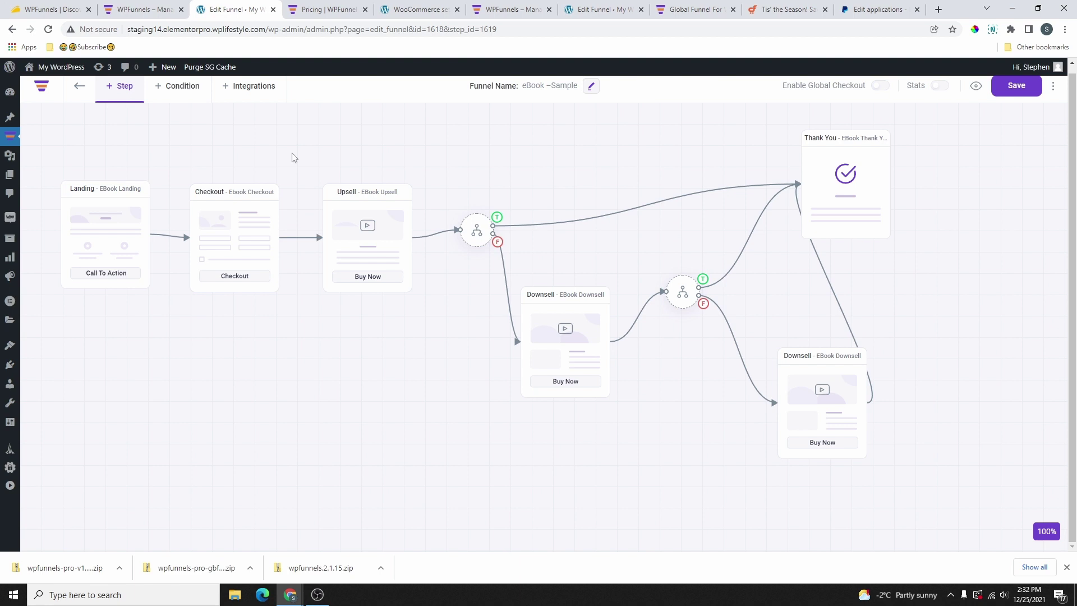
Step: Preview the funnel and proceed from the eBook landing page to its checkout with the Get the Book offer
{"action": "left_click", "coordinate": [976, 88]}
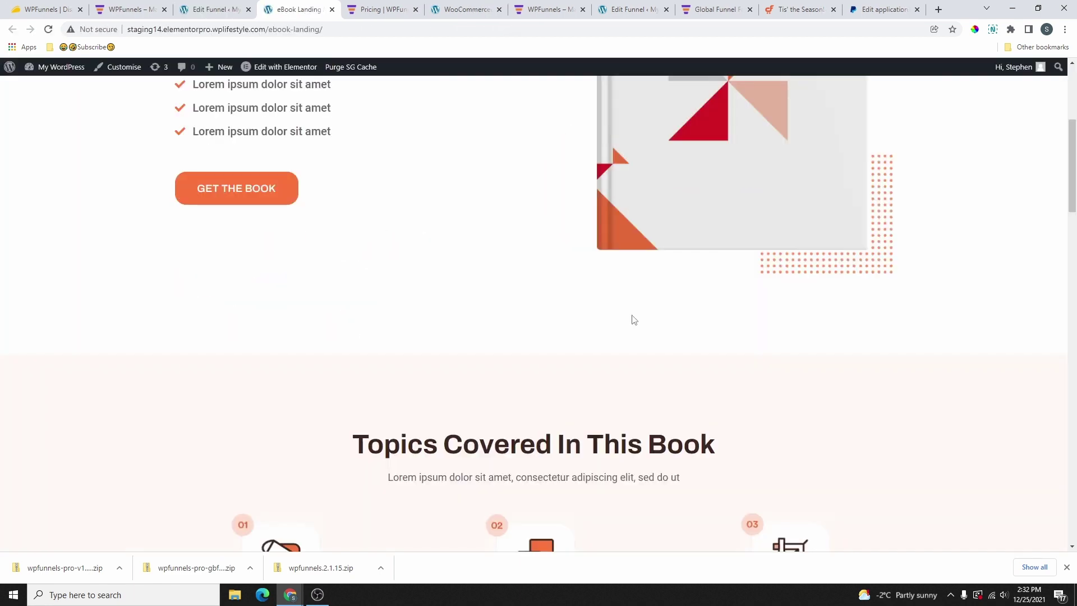
{"action": "scroll", "coordinate": [494, 306], "scroll_direction": "down", "scroll_amount": 3}
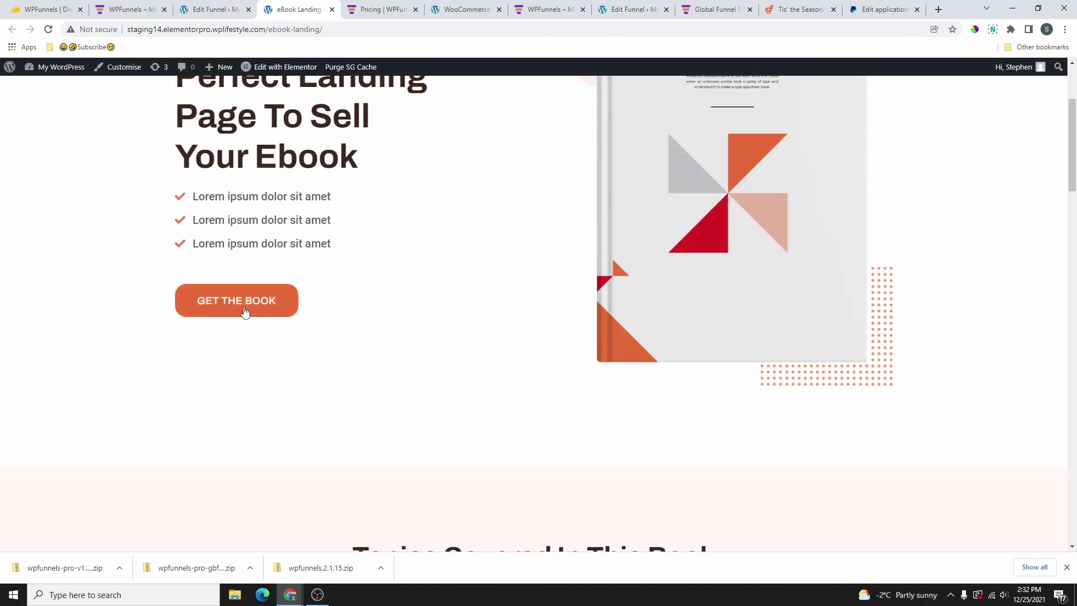
{"action": "left_click", "coordinate": [252, 304]}
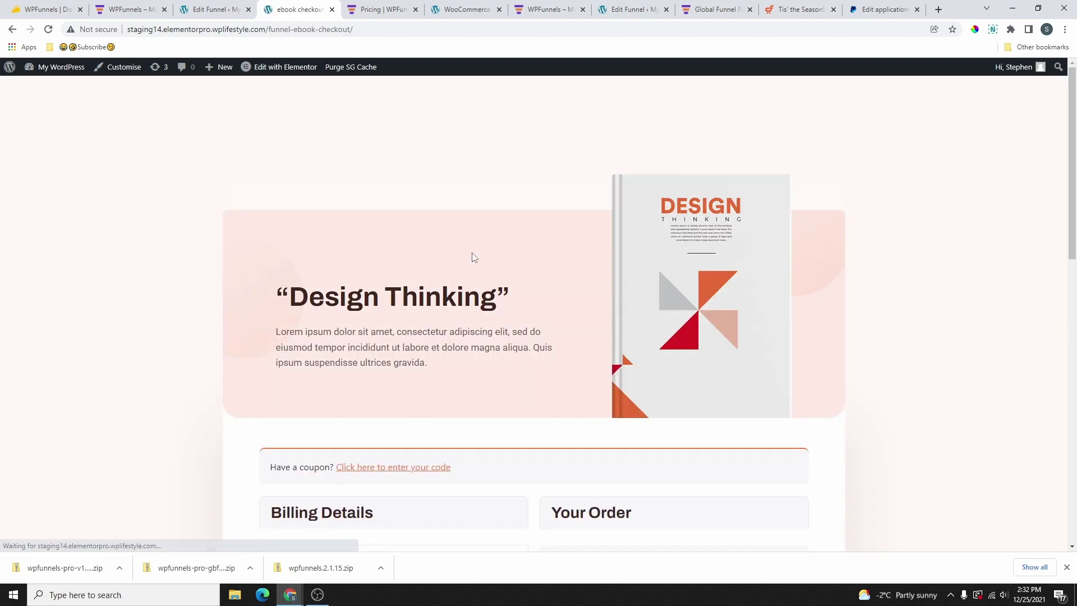
Step: Accept the Coco Body Oil order bump on the checkout page and check the order total before and after
{"action": "scroll", "coordinate": [494, 251], "scroll_direction": "down", "scroll_amount": 6}
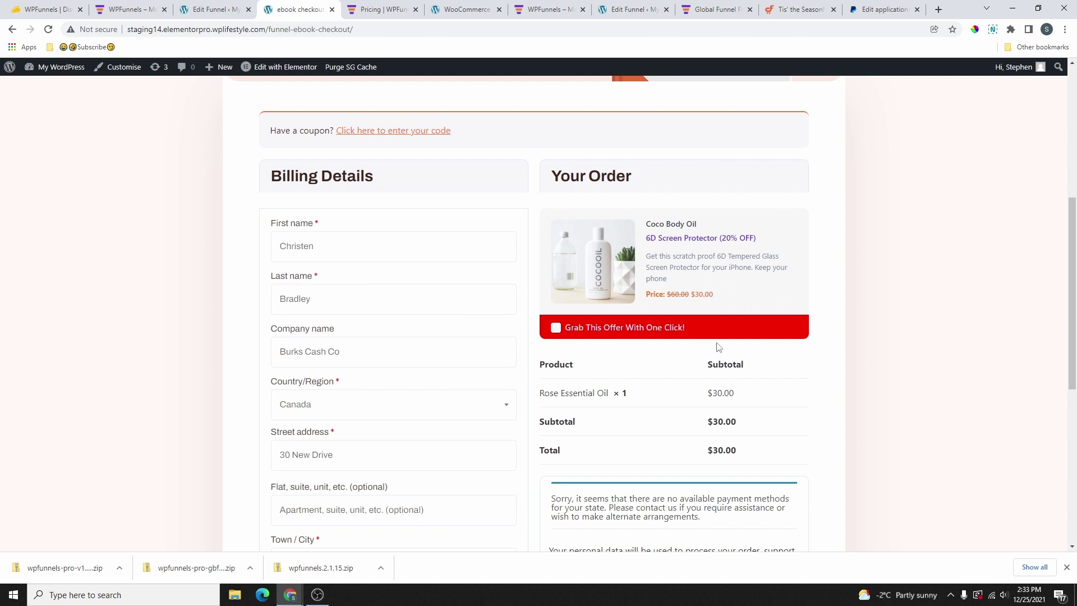
{"action": "scroll", "coordinate": [719, 347], "scroll_direction": "down", "scroll_amount": 1}
{"action": "left_click_drag", "start_coordinate": [549, 394], "coordinate": [755, 408]}
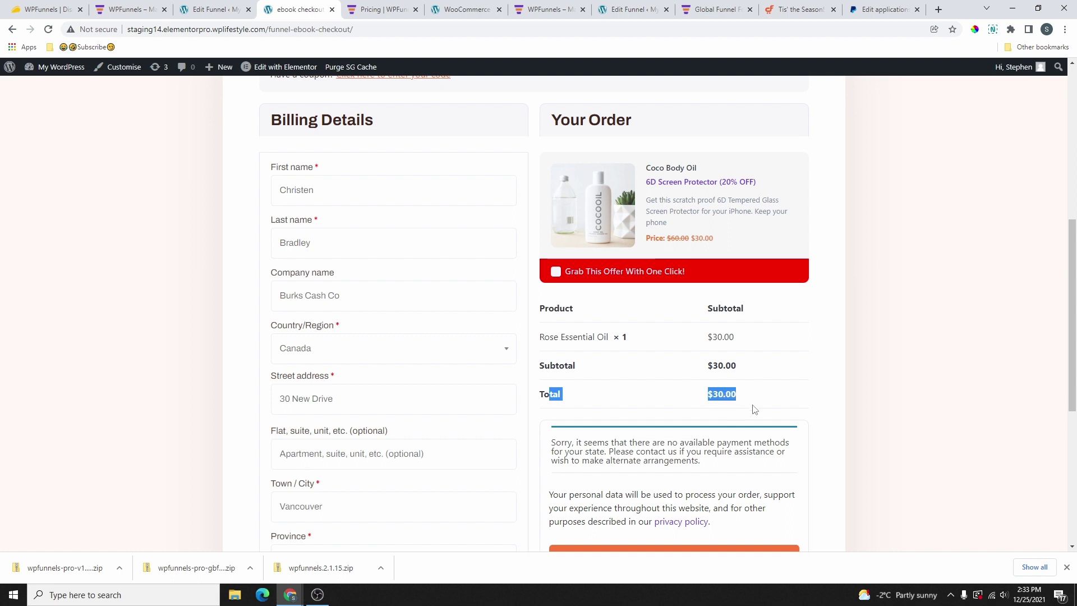
{"action": "left_click", "coordinate": [555, 272]}
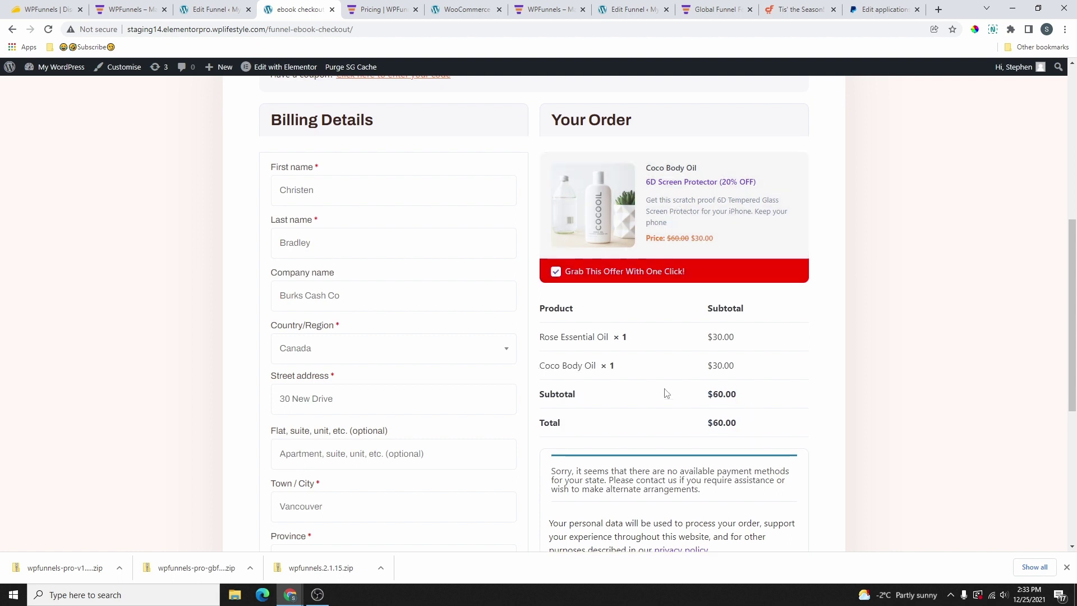
{"action": "left_click_drag", "start_coordinate": [701, 431], "coordinate": [739, 429]}
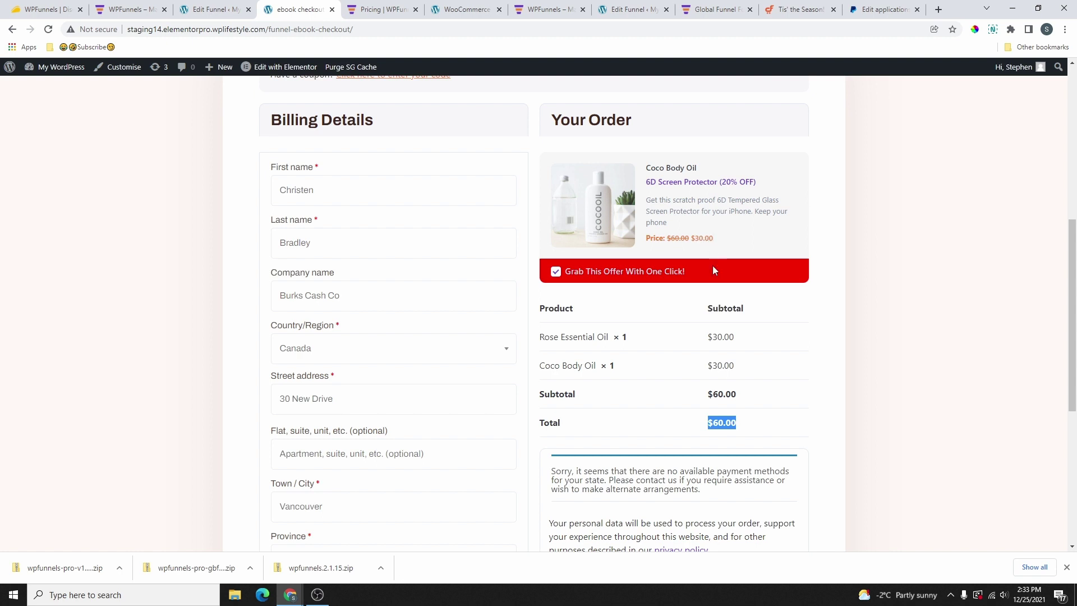
Step: Review the billing details, order summary and payment notice on the checkout page, and try to place the order
{"action": "scroll", "coordinate": [689, 322], "scroll_direction": "down", "scroll_amount": 4}
{"action": "scroll", "coordinate": [689, 322], "scroll_direction": "up", "scroll_amount": 8}
{"action": "scroll", "coordinate": [689, 434], "scroll_direction": "down", "scroll_amount": 5}
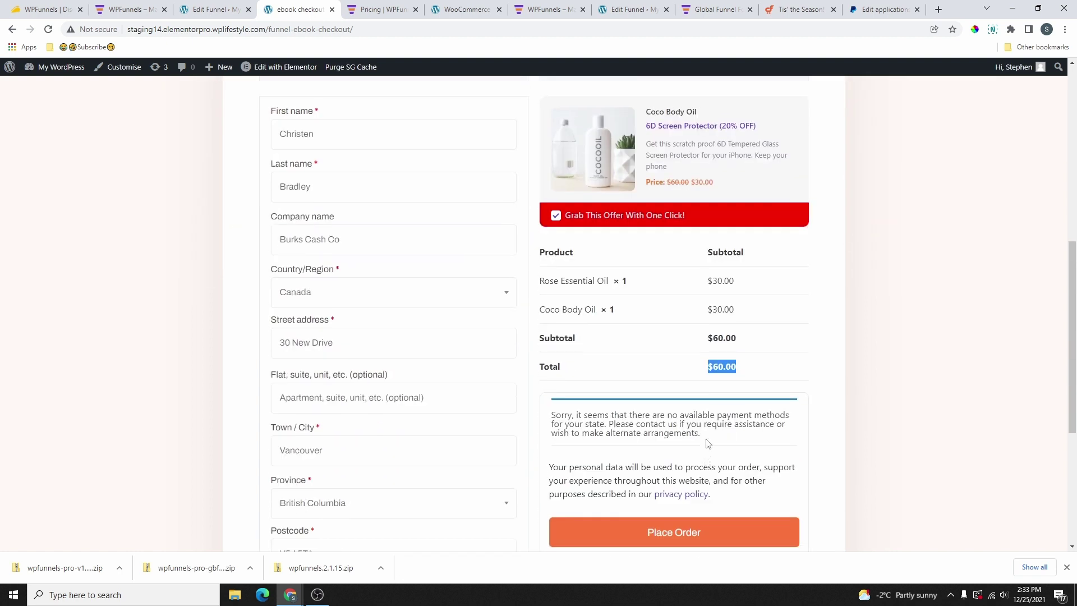
{"action": "scroll", "coordinate": [698, 418], "scroll_direction": "up", "scroll_amount": 5}
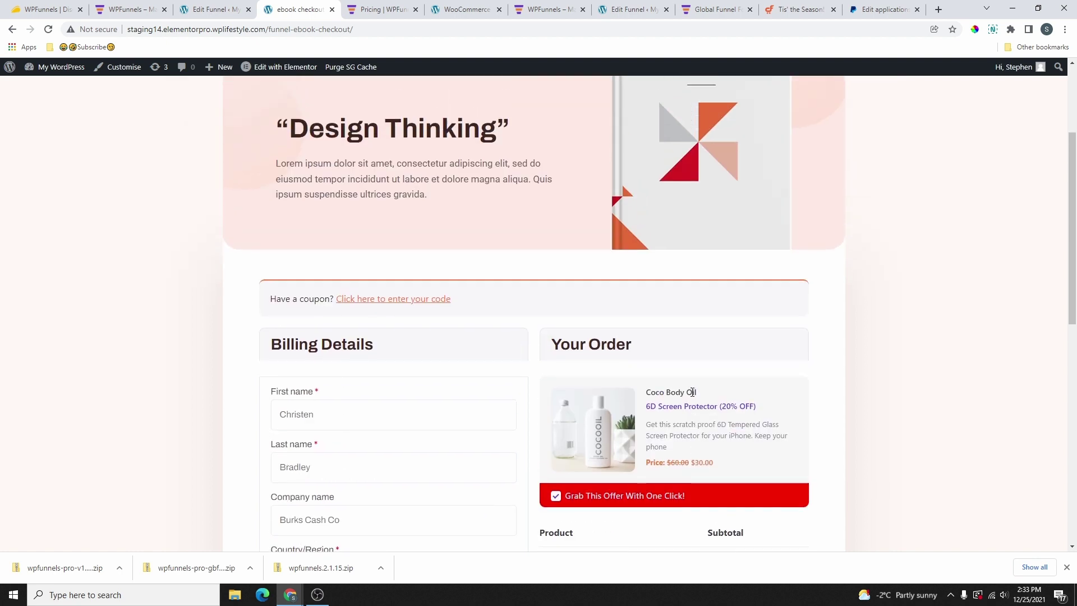
{"action": "scroll", "coordinate": [692, 392], "scroll_direction": "down", "scroll_amount": 6}
{"action": "left_click_drag", "start_coordinate": [539, 375], "coordinate": [739, 385]}
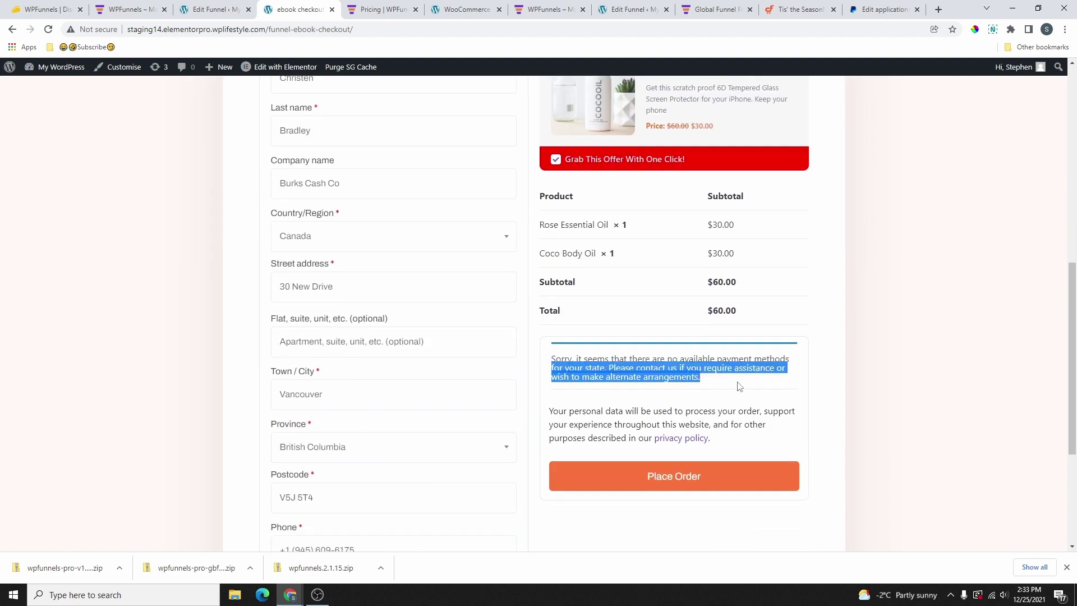
{"action": "left_click", "coordinate": [693, 481]}
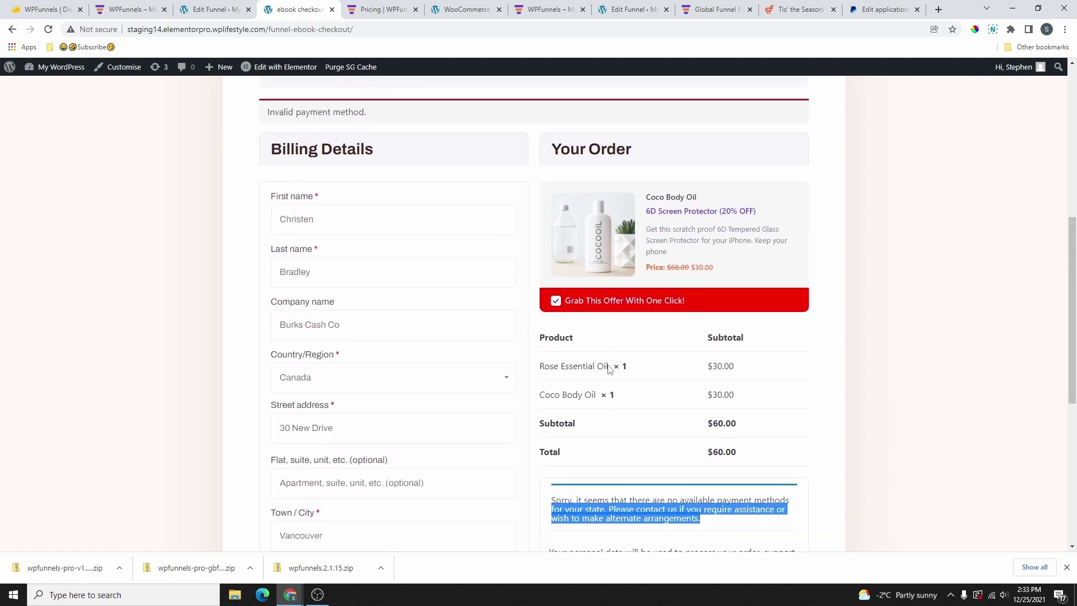
{"action": "scroll", "coordinate": [609, 369], "scroll_direction": "down", "scroll_amount": 4}
{"action": "scroll", "coordinate": [420, 185], "scroll_direction": "up", "scroll_amount": 6}
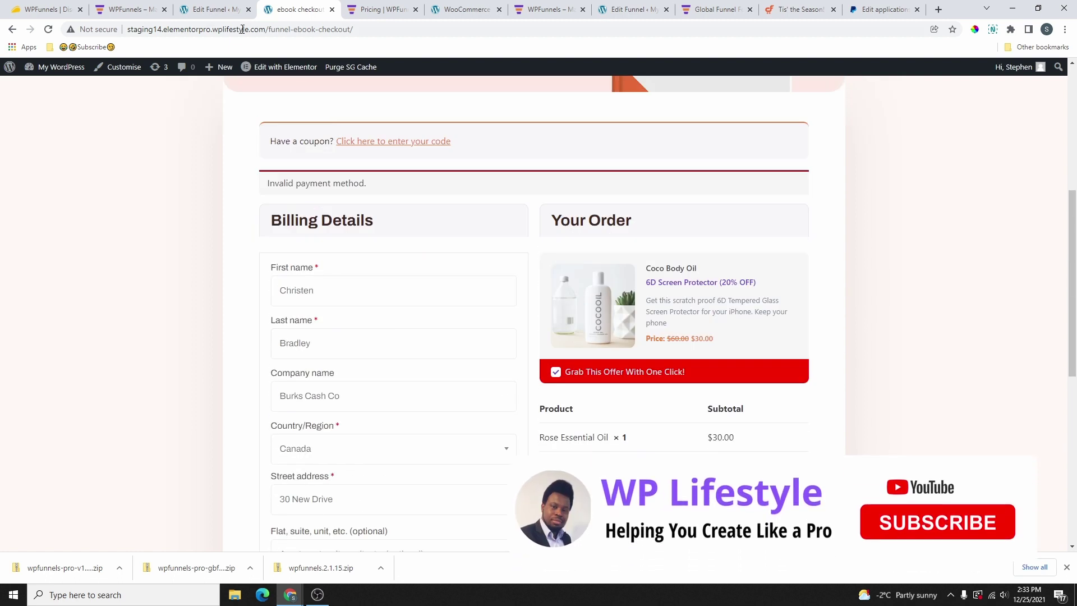
Step: Review the funnel's upsell and downsell branches on the canvas and return to the checkout preview
{"action": "left_click", "coordinate": [213, 10]}
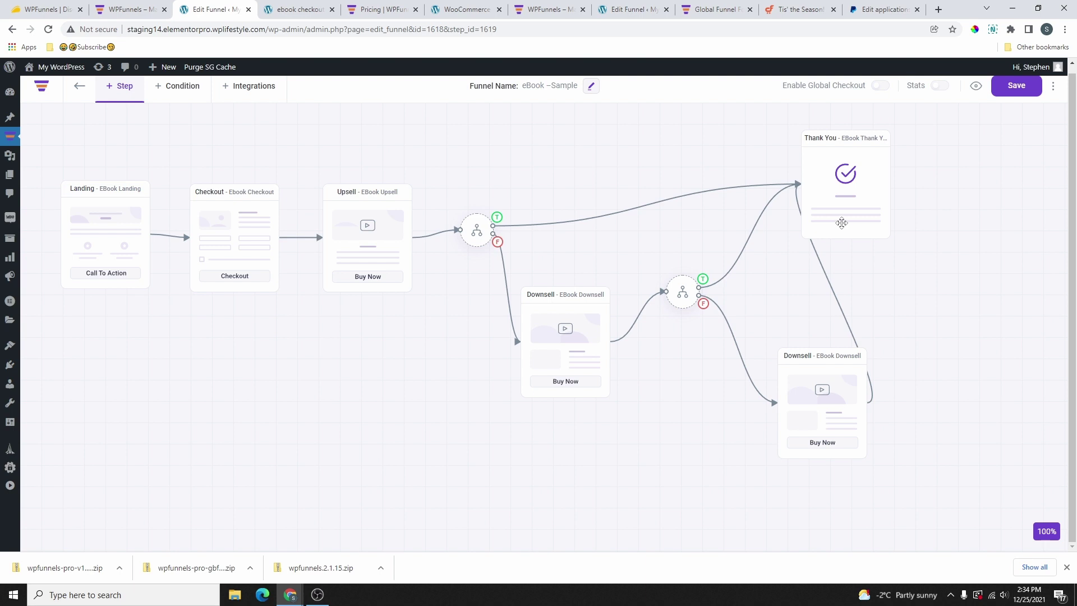
{"action": "left_click", "coordinate": [299, 10]}
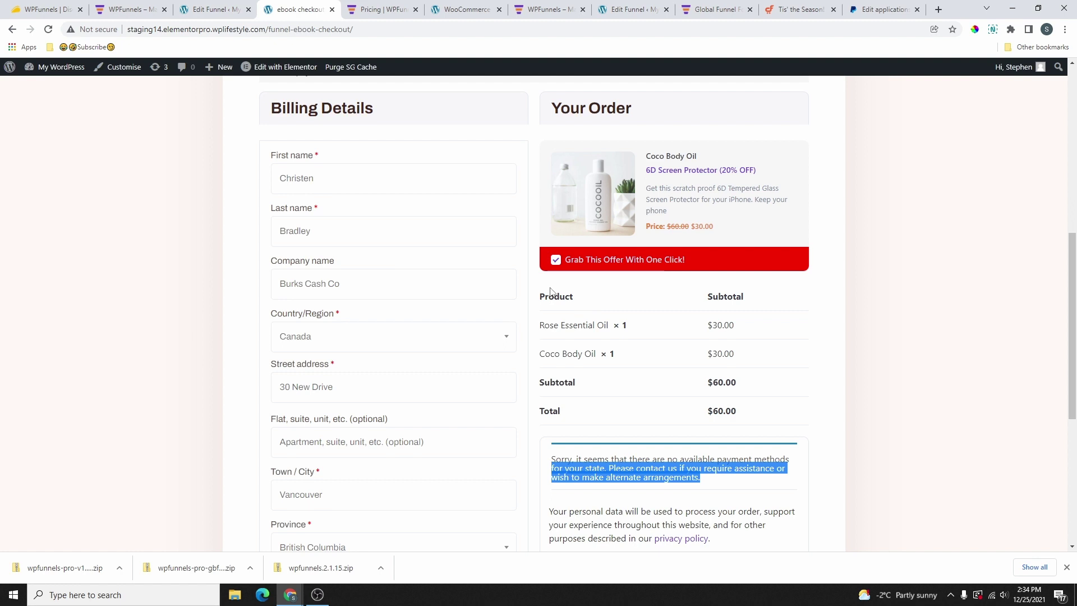
Step: Compare the AppSumo license tiers for WPFunnels with the lifetime plans on the official WPFunnels pricing page
{"action": "key", "text": "ctrl+1"}
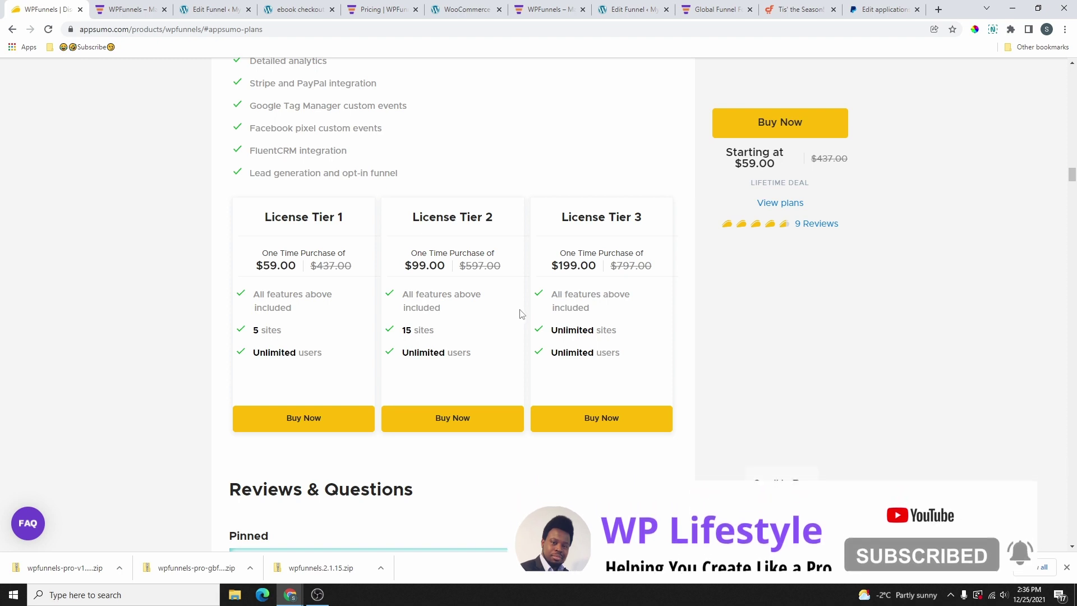
{"action": "left_click", "coordinate": [382, 9]}
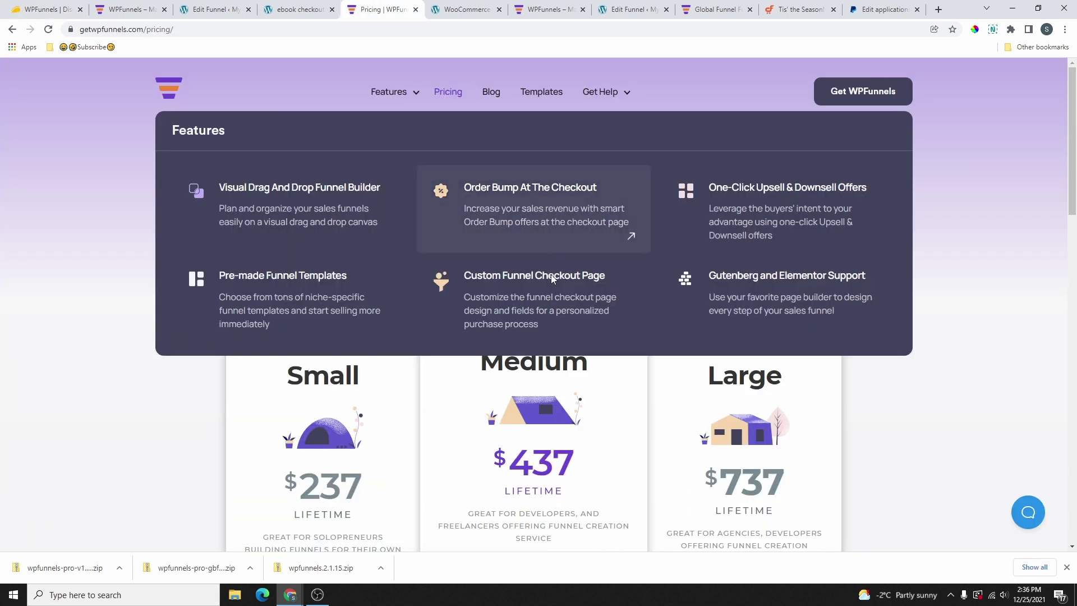
{"action": "scroll", "coordinate": [656, 344], "scroll_direction": "down", "scroll_amount": 3}
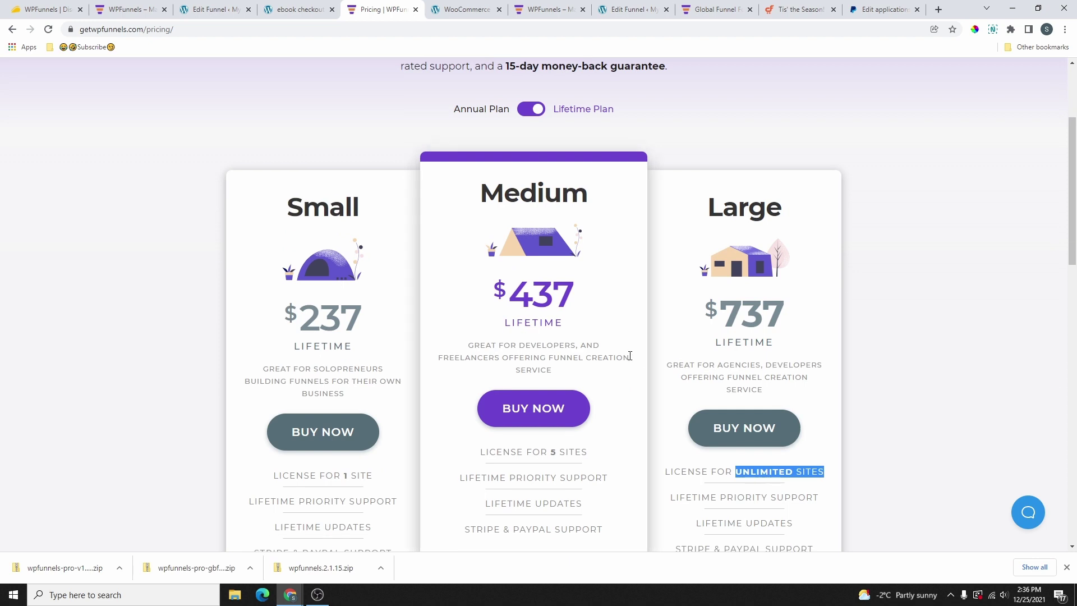